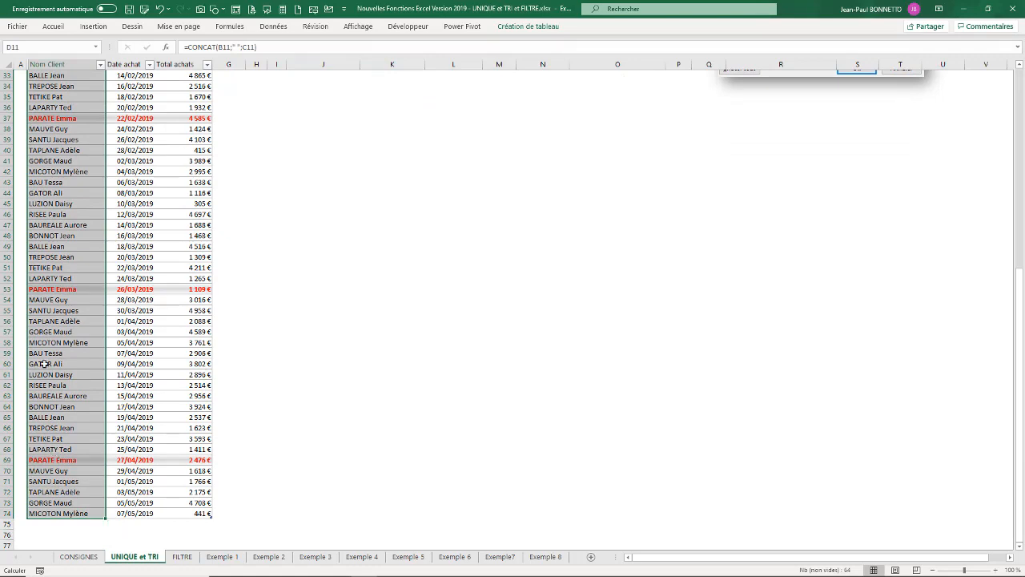
Enter the heading "Liste Unique" in cell J32, below the existing example lists.
scroll(56, 356, "up", 10)
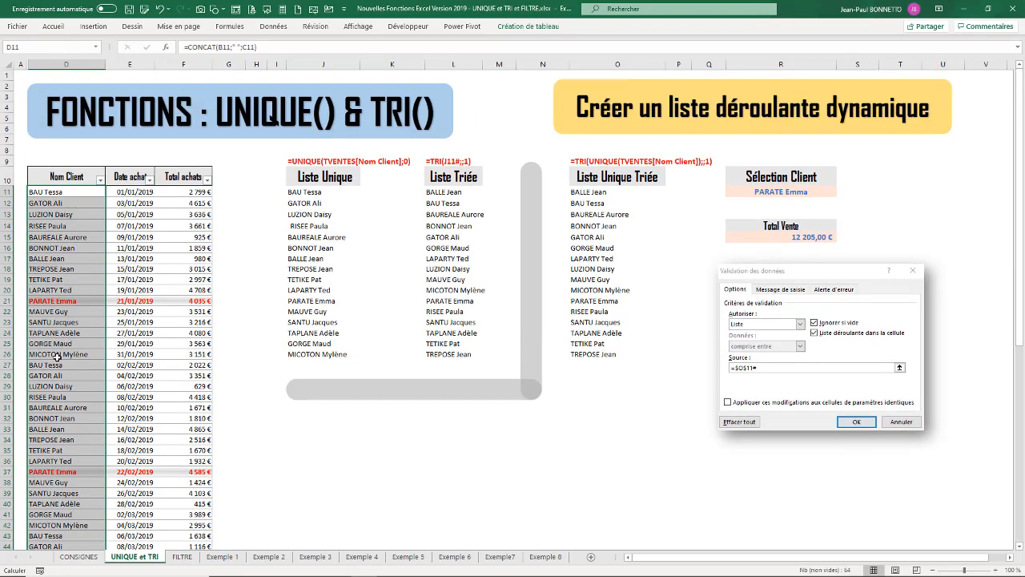
left_click(62, 286)
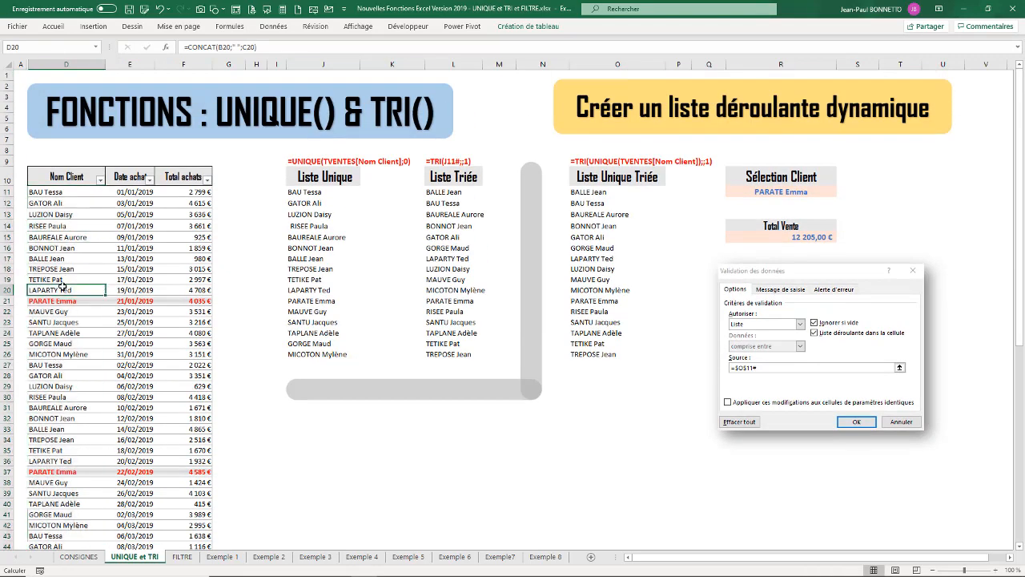
left_click(297, 430)
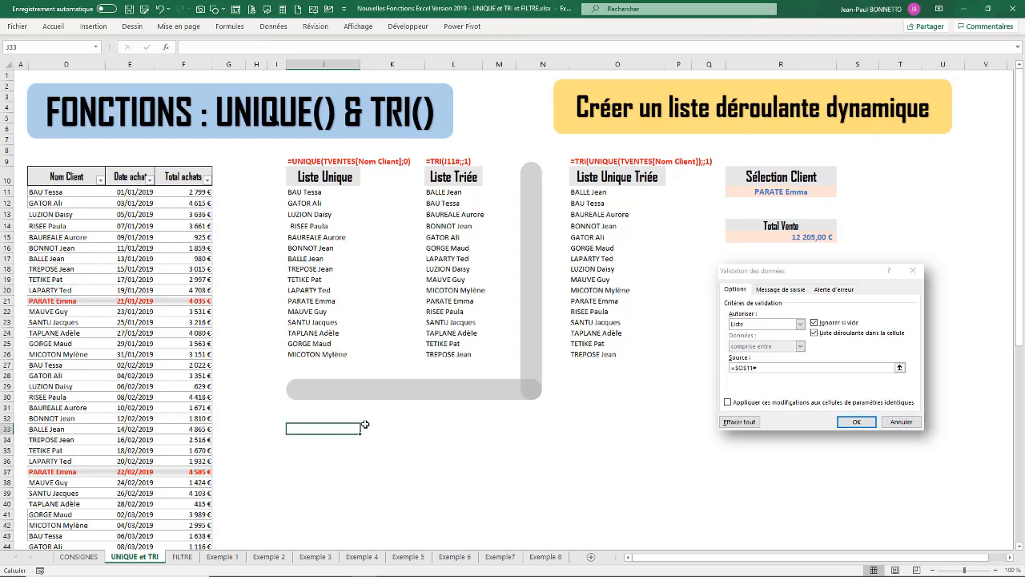
left_click(318, 417)
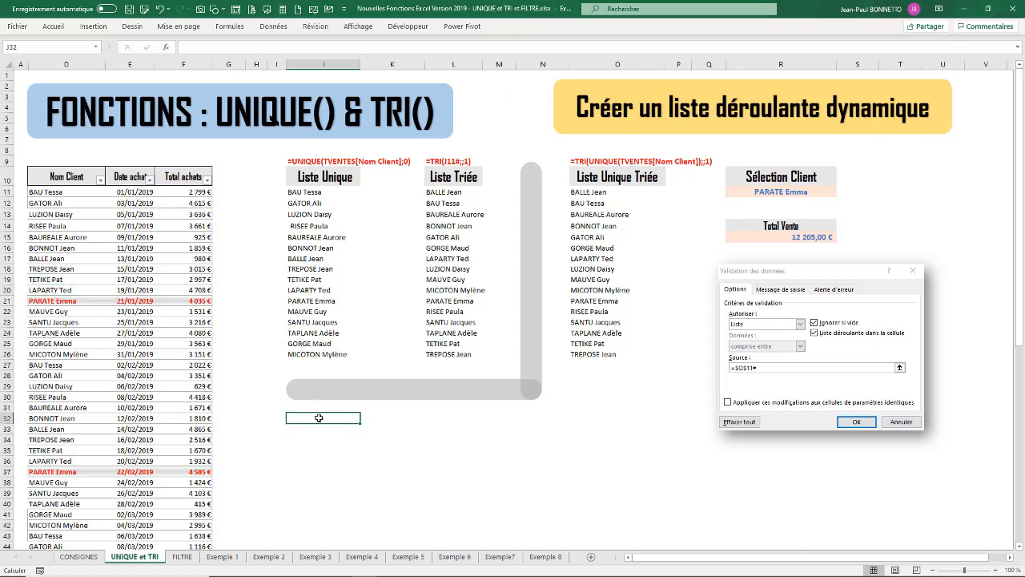
type("L")
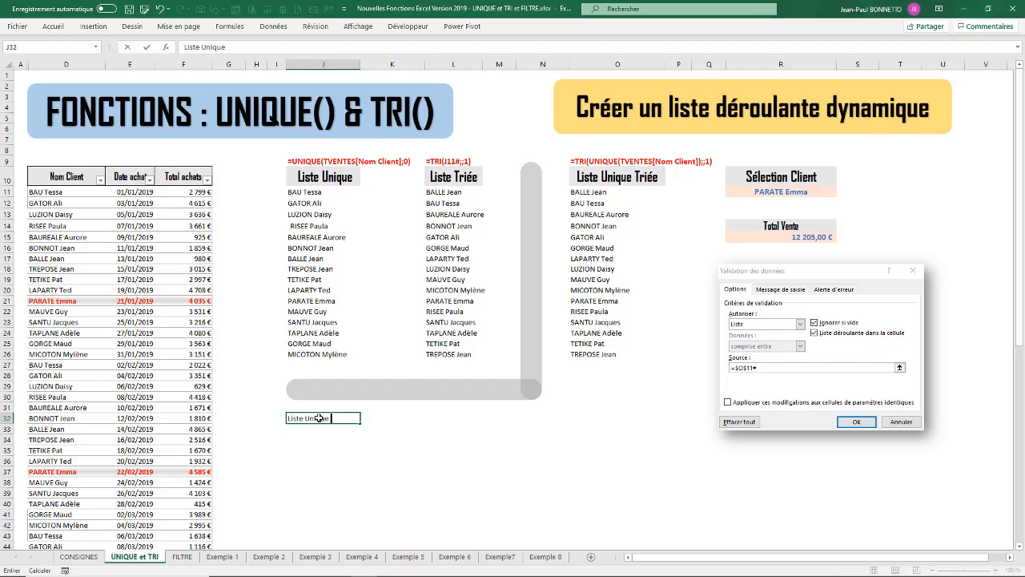
type("iste Unique")
key("Return")
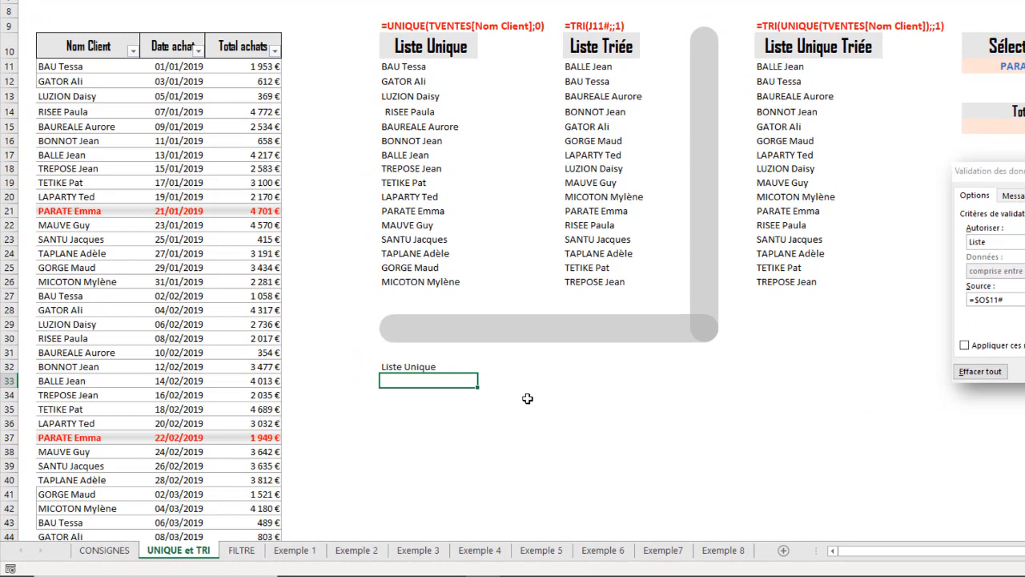
Enter =UNIQUE(TVENTES[Nom Client];FAUX) in J33 to list each client from the Nom Client column once.
type("=uni")
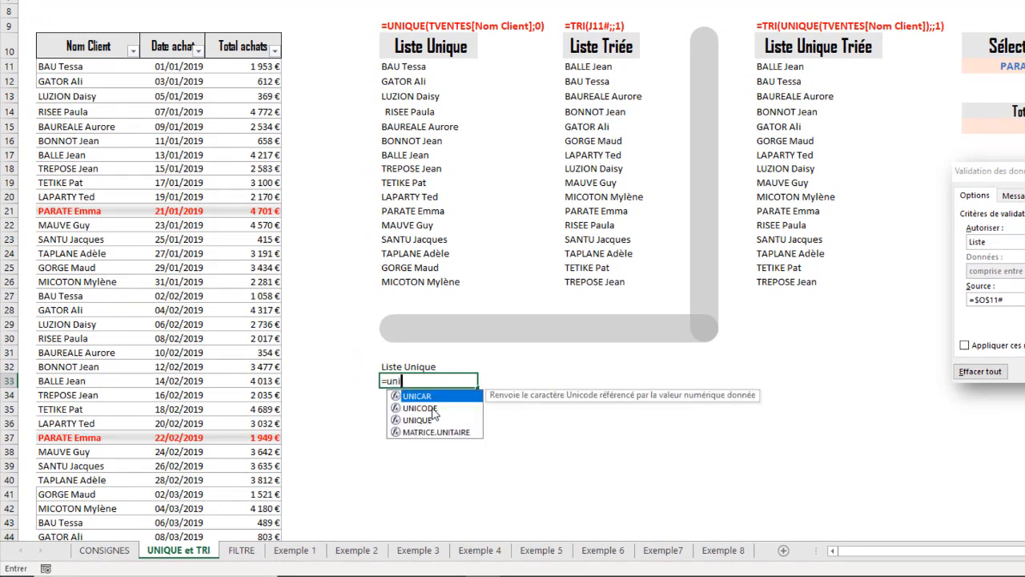
left_click(400, 423)
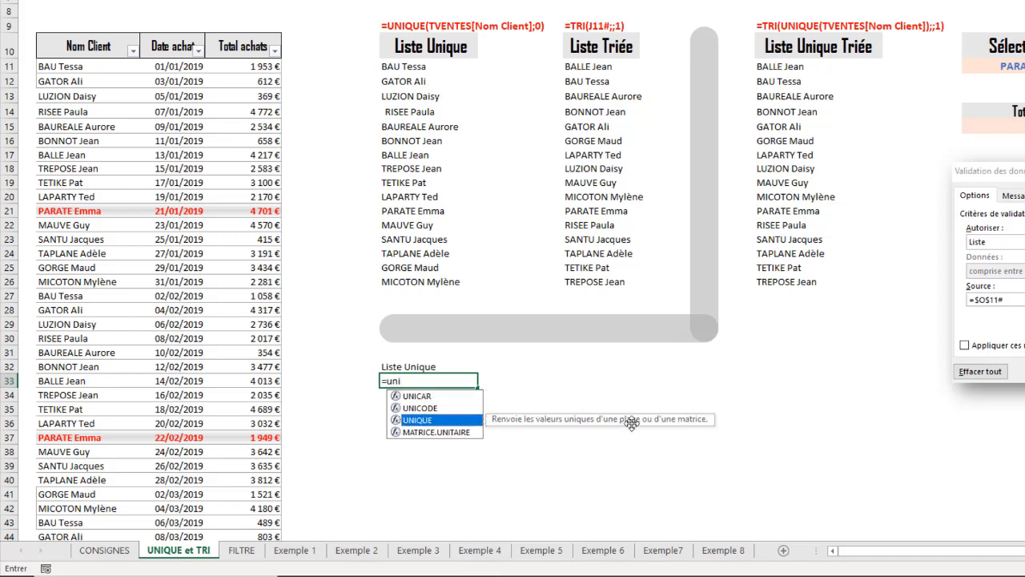
double_click(401, 420)
left_click(409, 423)
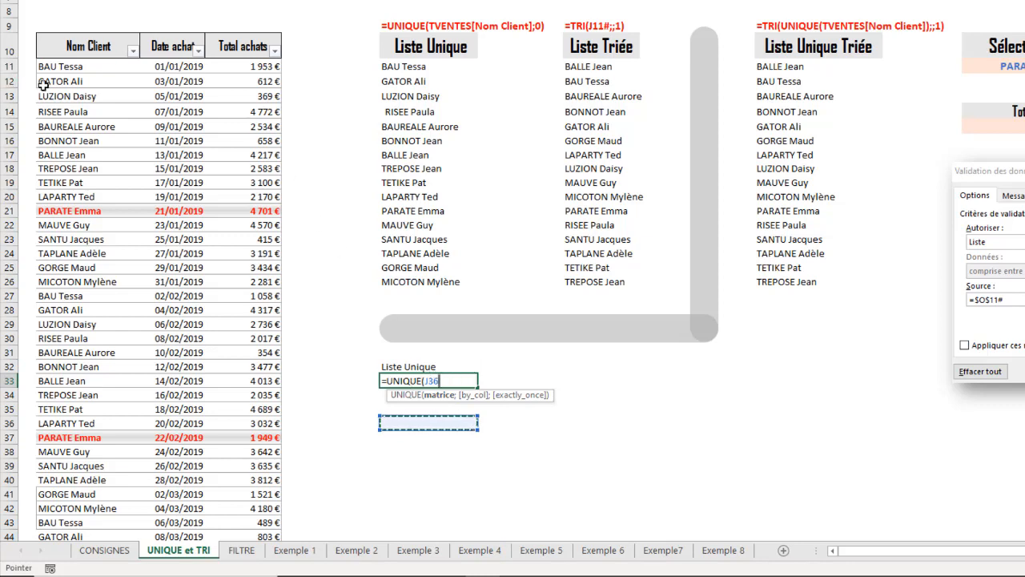
left_click(72, 65)
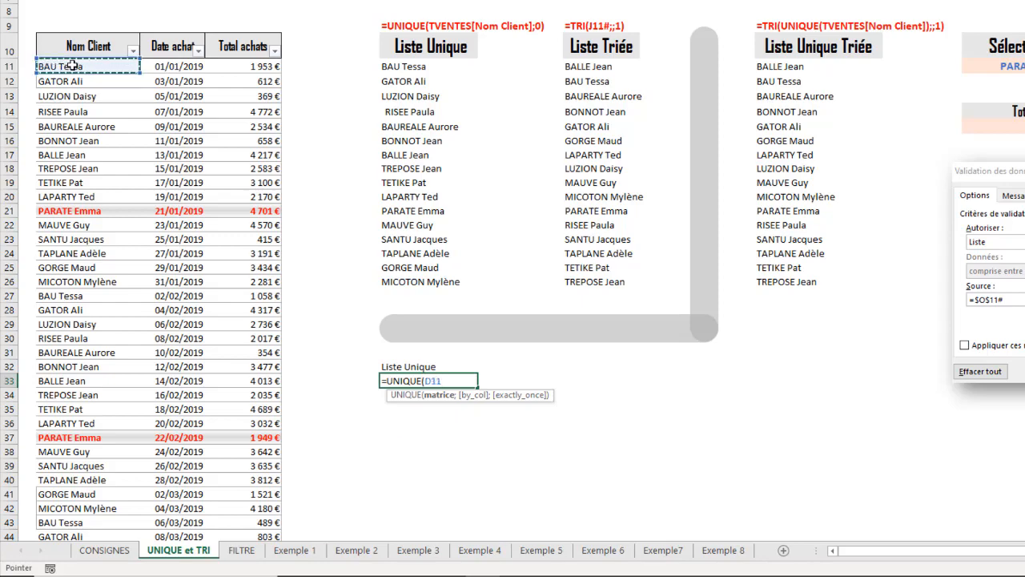
key("ctrl+shift+Down")
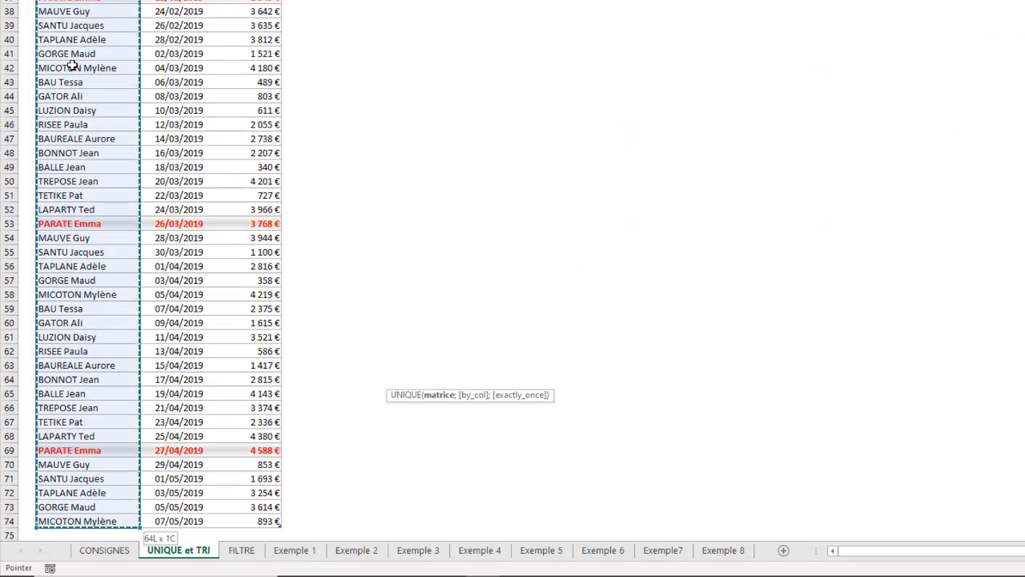
scroll(26, 84, "up", 10)
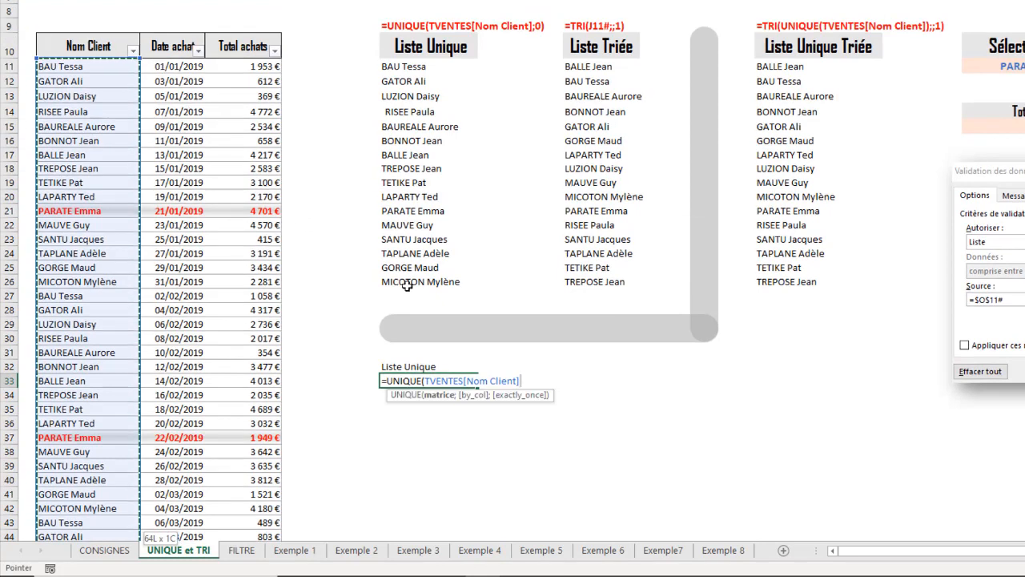
type(";")
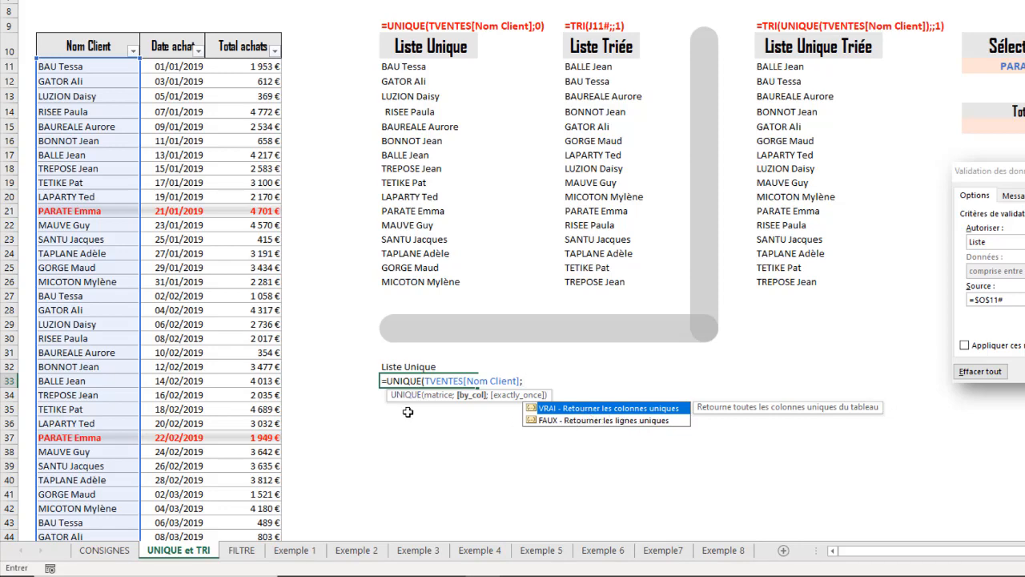
left_click(540, 421)
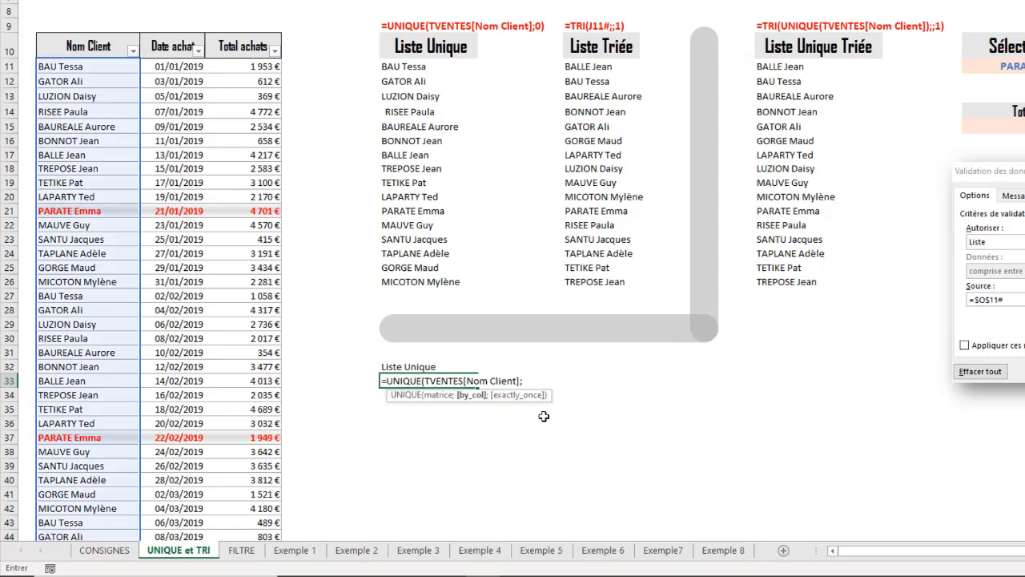
double_click(545, 420)
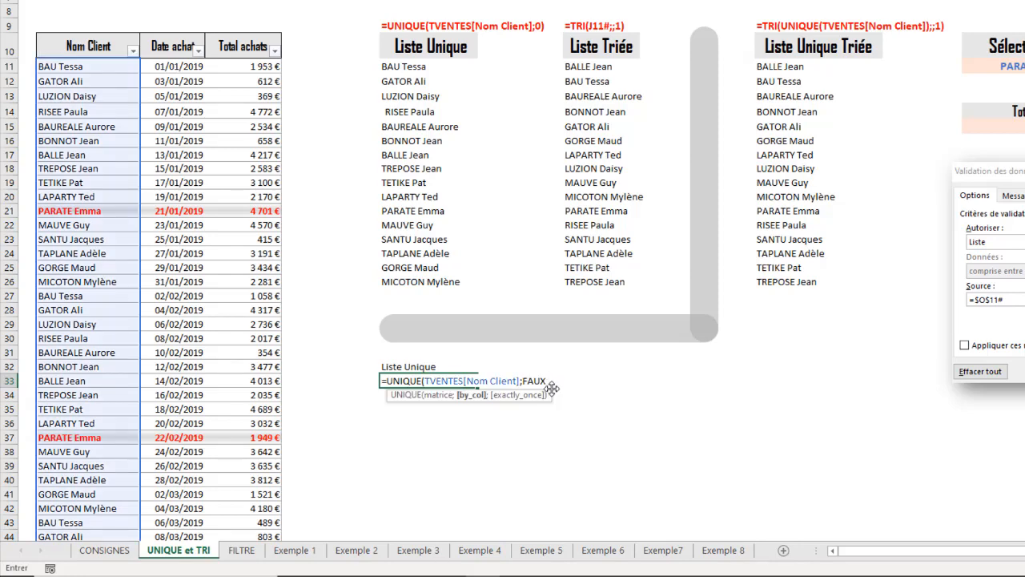
type(")")
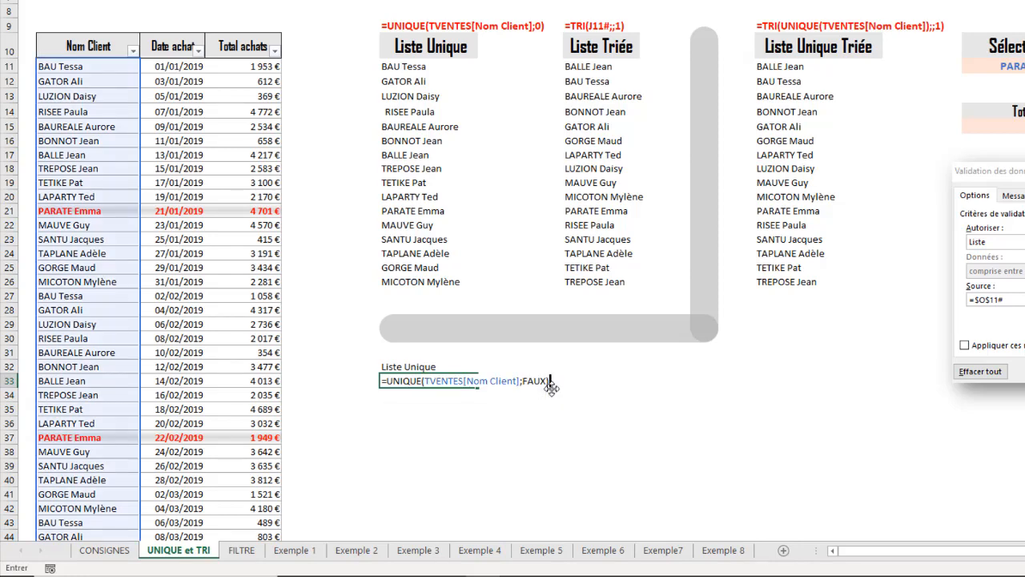
key("Return")
Examine the extent of the unique client list that spills down from J33.
left_click(417, 381)
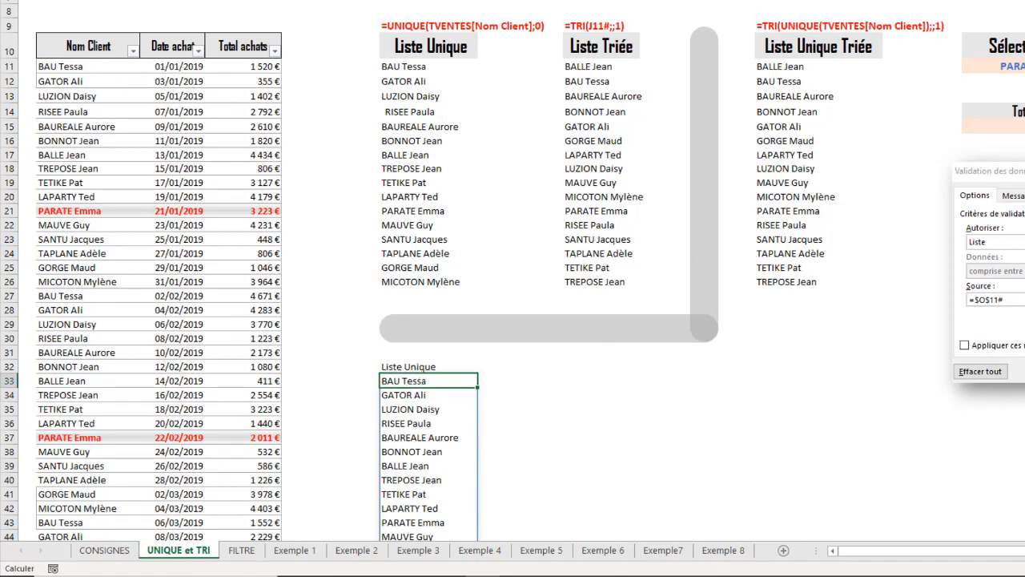
scroll(686, 286, "down", 4)
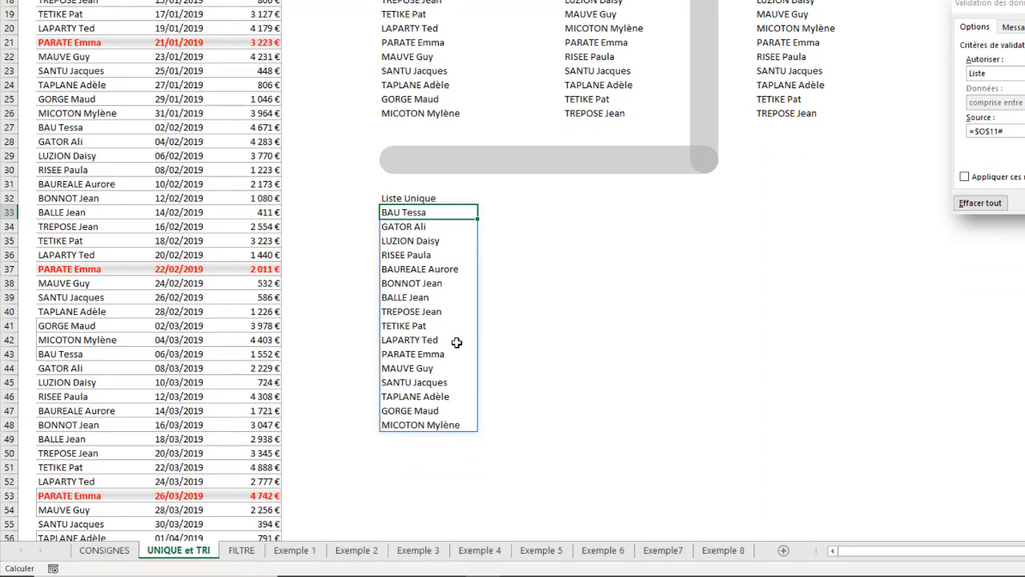
left_click(528, 237)
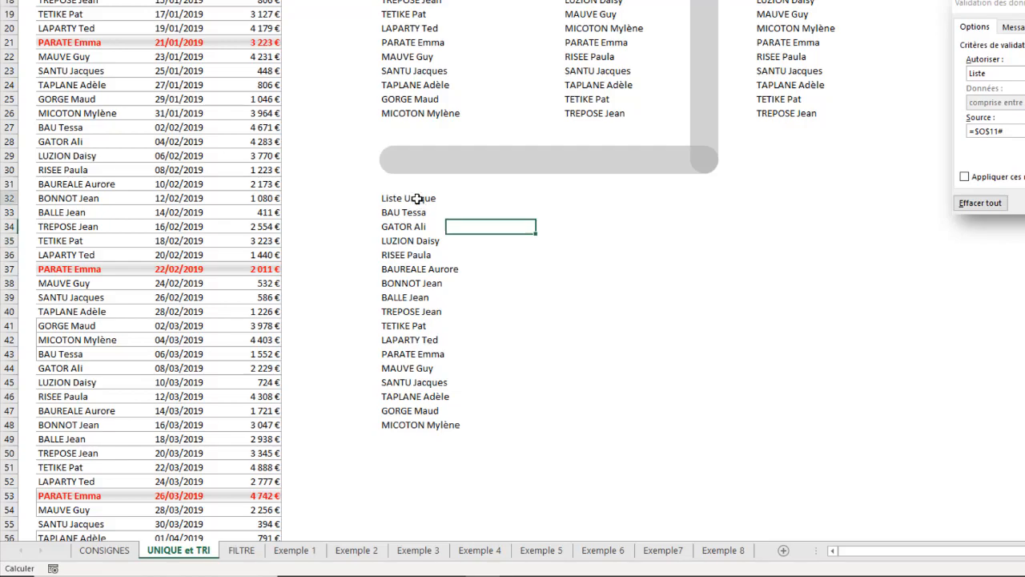
left_click(416, 200)
left_click(421, 212)
key("ctrl+shift+Down")
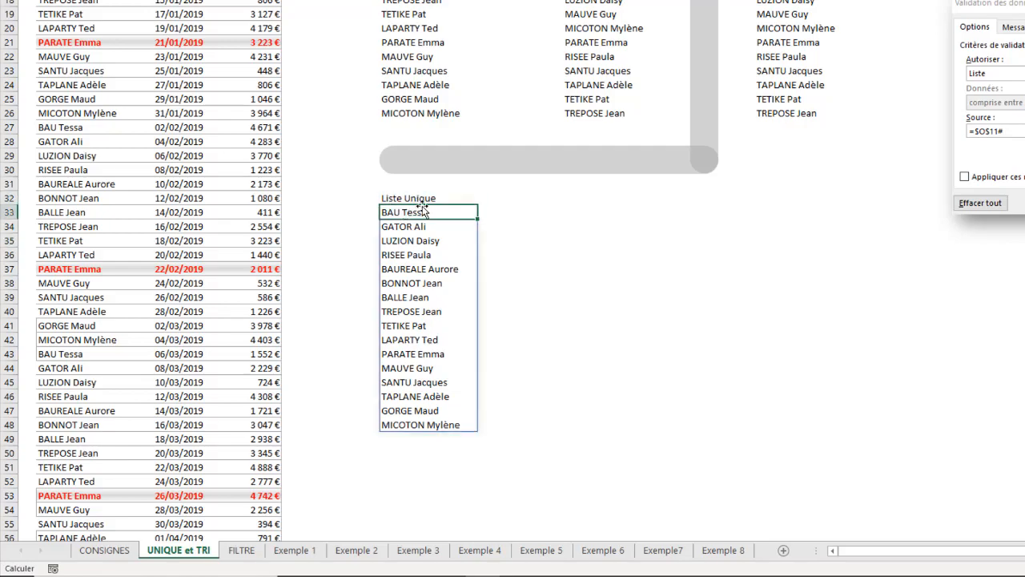
Add a record in row 75 under the sales table with a client's surname and the current date, 04/02/2020.
left_click(88, 3)
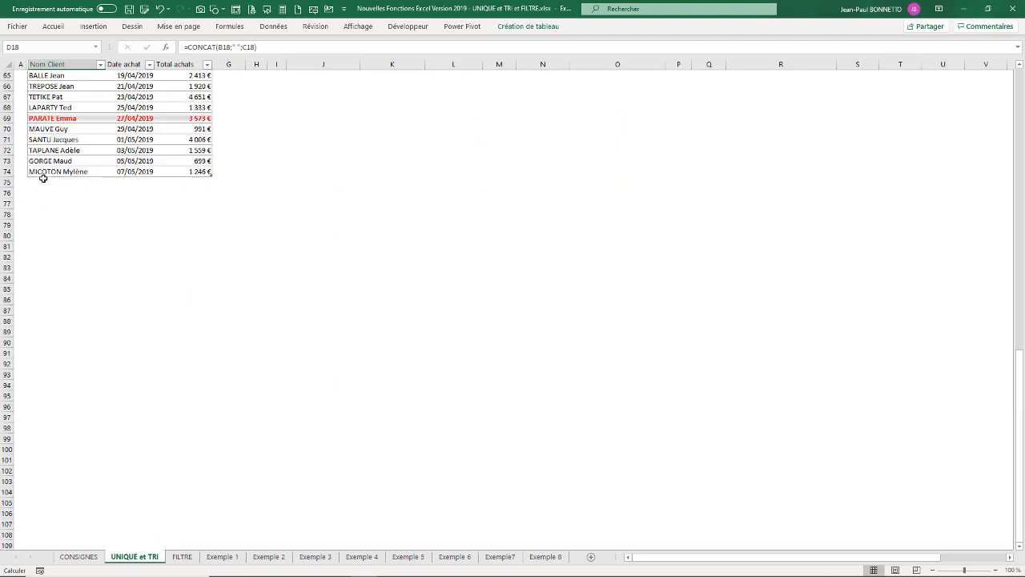
left_click(44, 180)
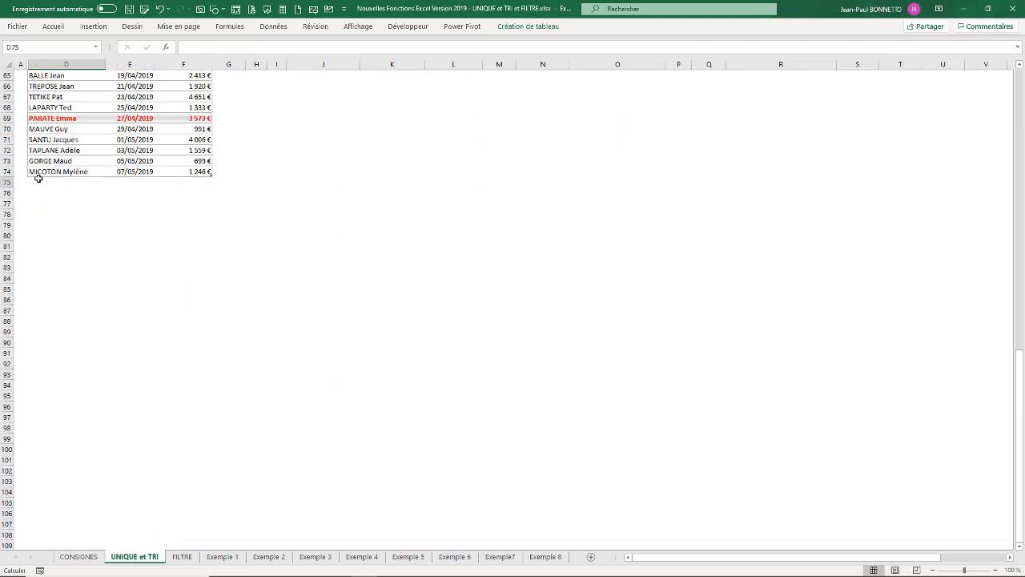
type("BONNETTO")
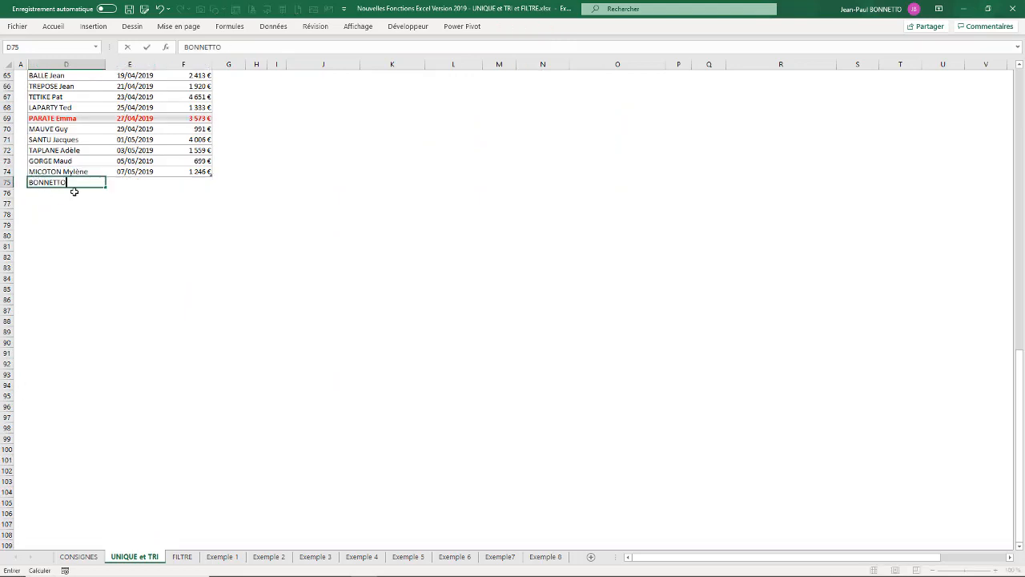
key("Tab")
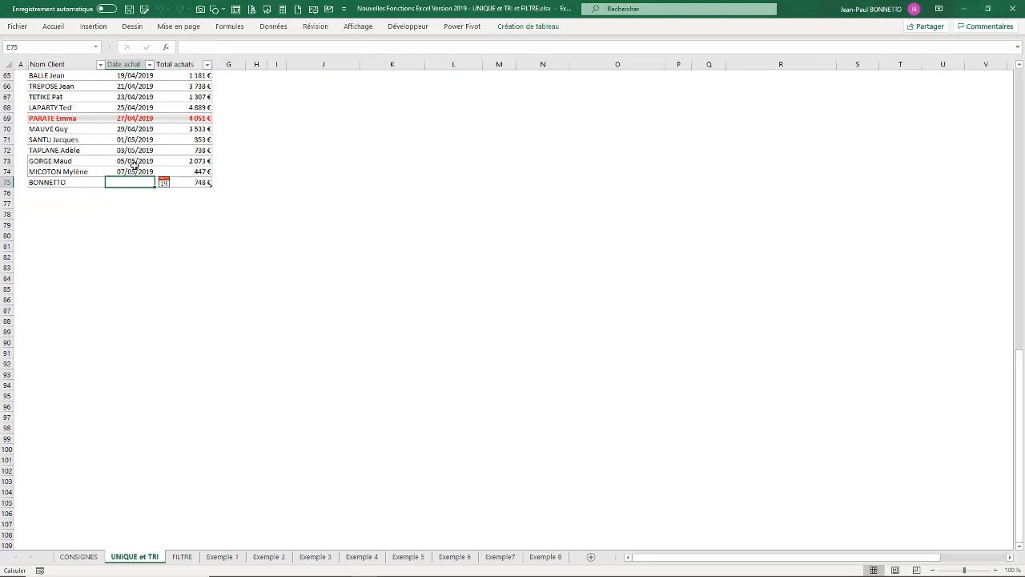
key("ctrl+semicolon")
key("Return")
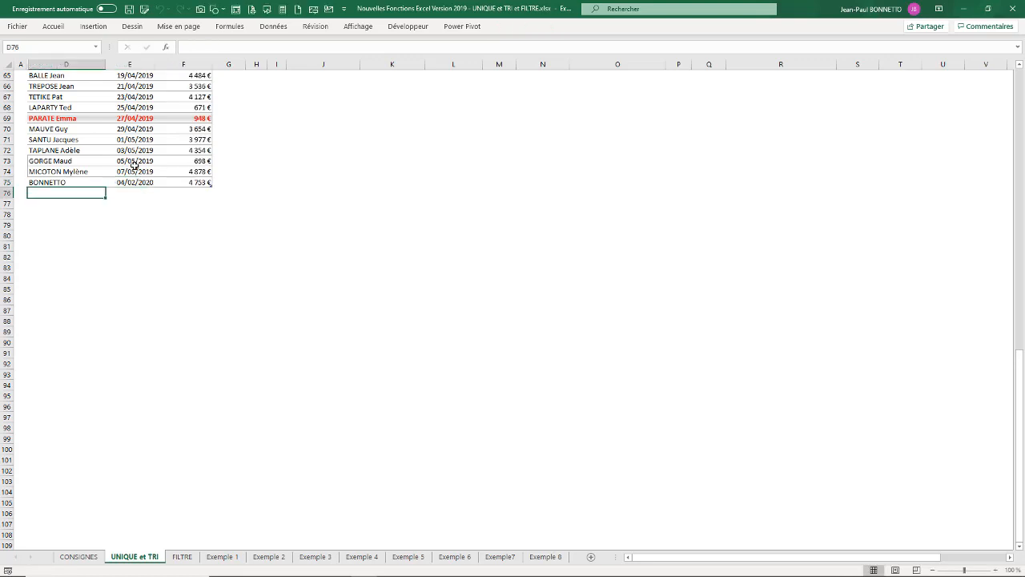
Replace the entry in D75 with the client's full name.
left_click_drag(51, 188, 52, 183)
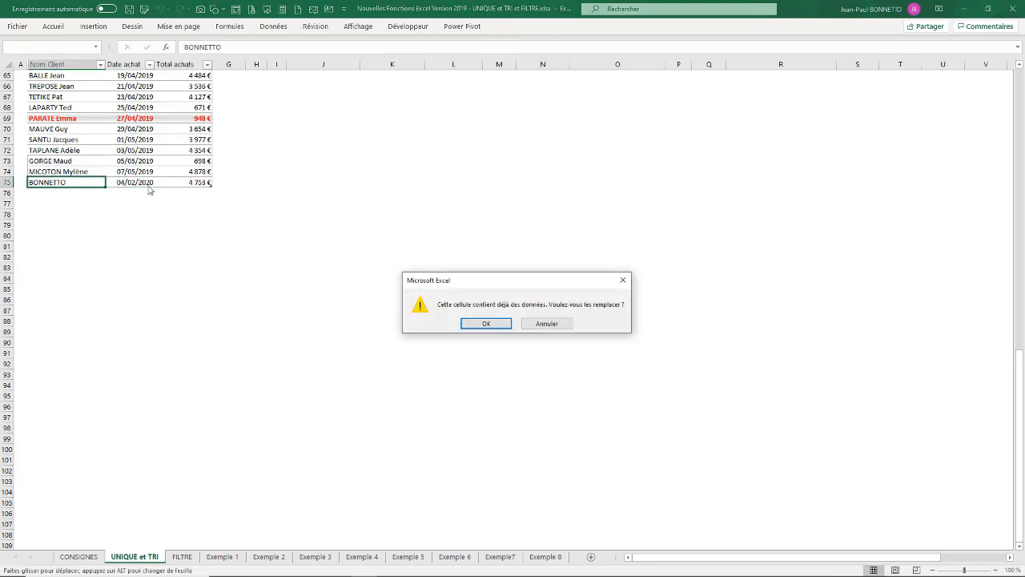
left_click(474, 322)
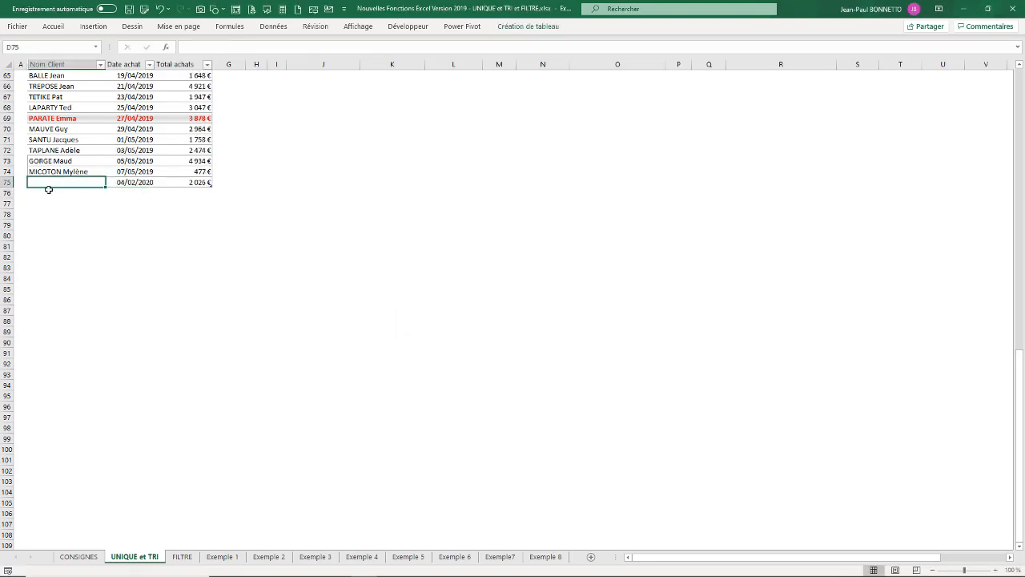
type("BONNETTO")
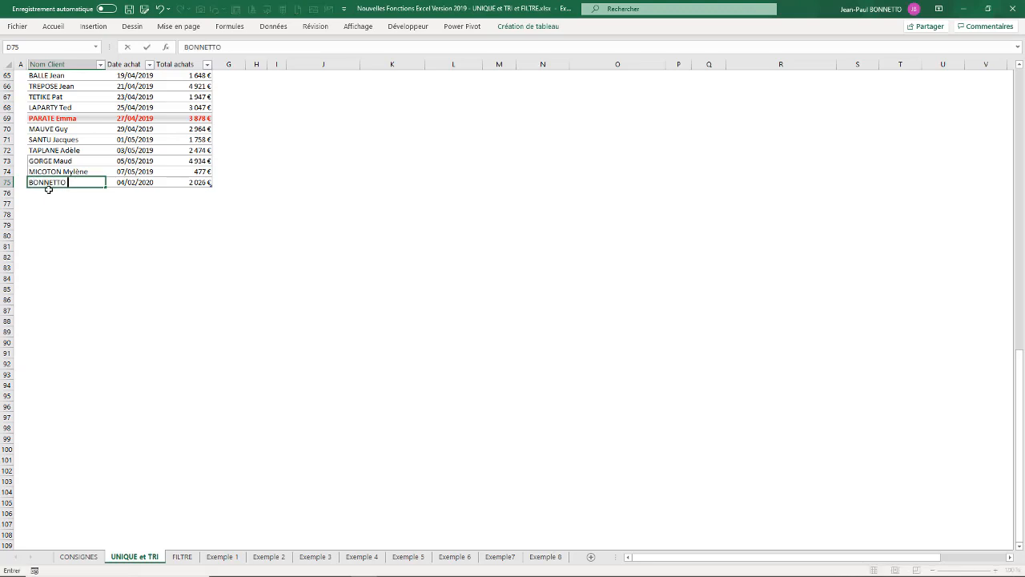
type(" Jean PAul")
left_click(82, 165)
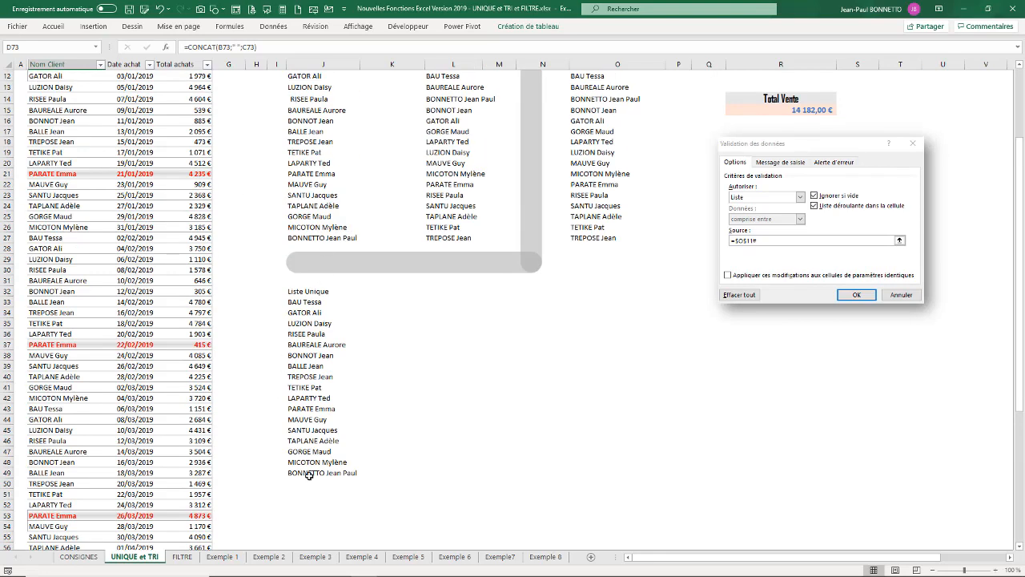
Check the spilled list from J33 to J49 for the newly added client.
left_click(309, 475)
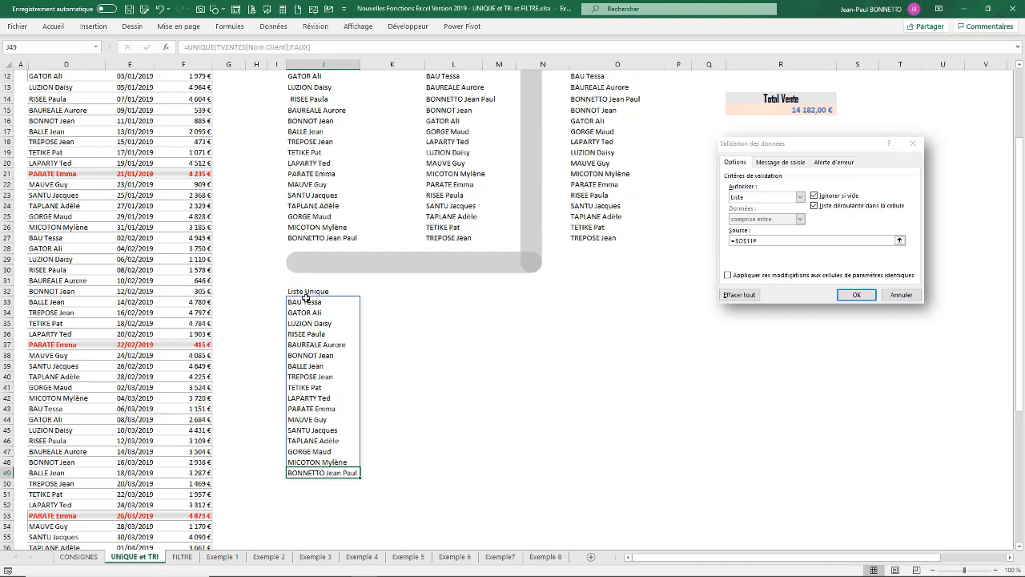
left_click(462, 483)
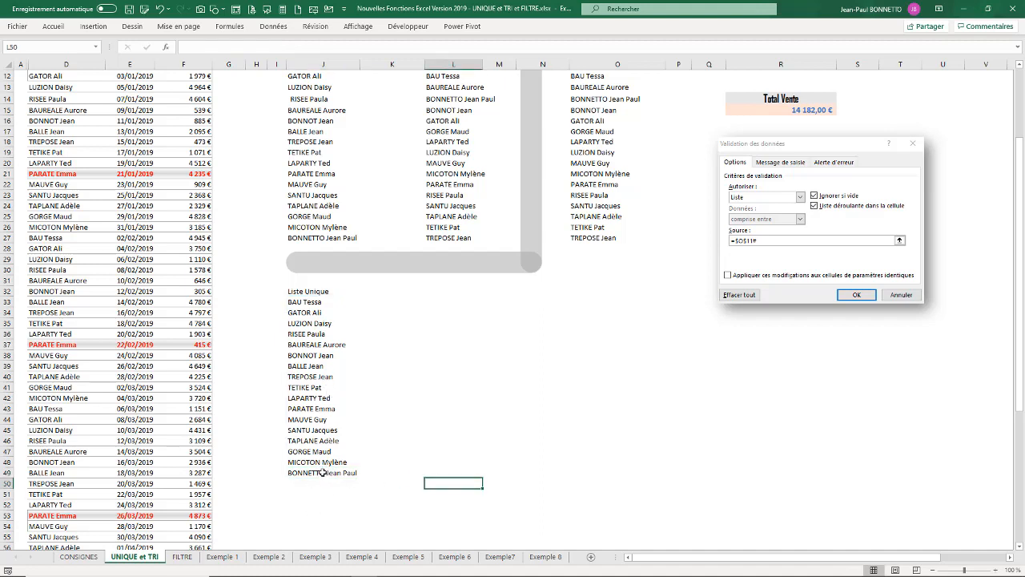
left_click(321, 473)
left_click_drag(310, 302, 313, 469)
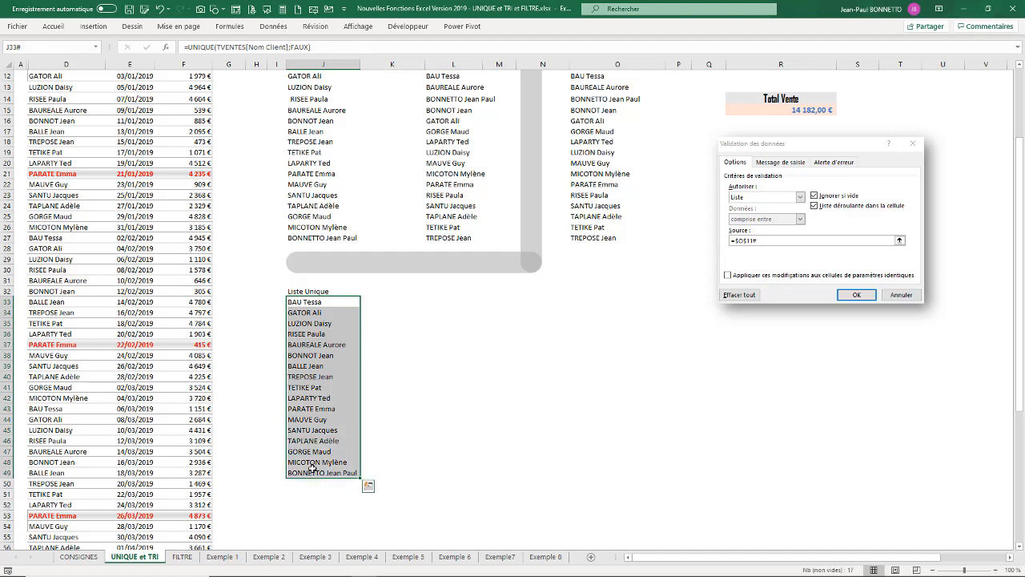
Copy the formula text =UNIQUE(TVENTES[Nom Client];FAUX) from J33 and paste it into J52.
left_click(317, 301)
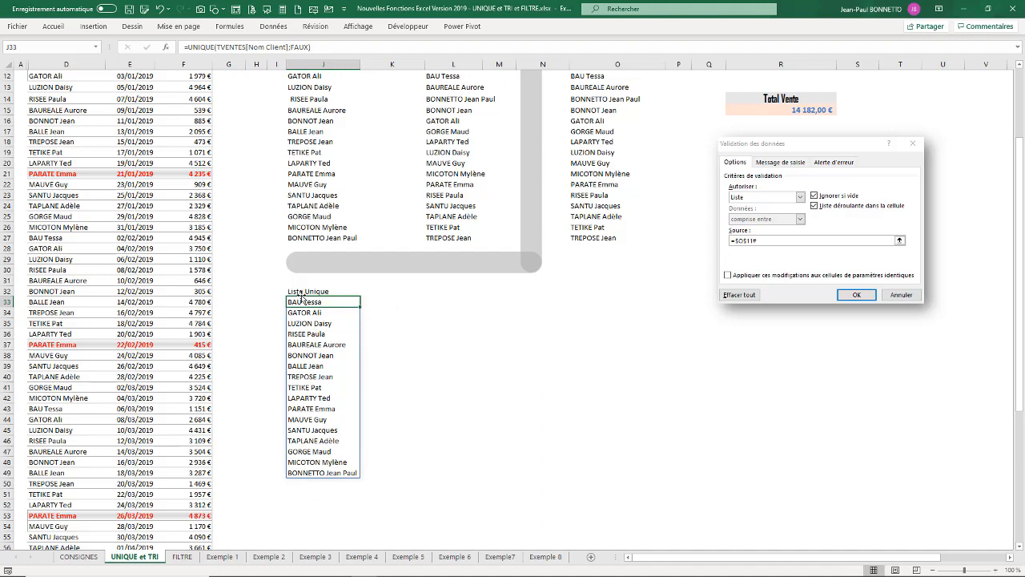
left_click_drag(320, 48, 102, 44)
key("ctrl+c")
key("Escape")
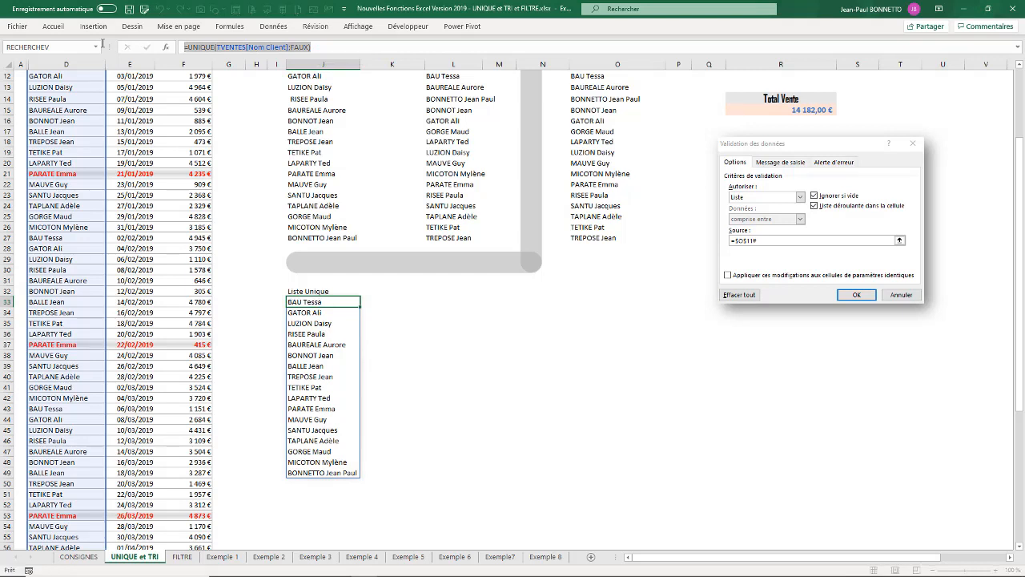
left_click(304, 505)
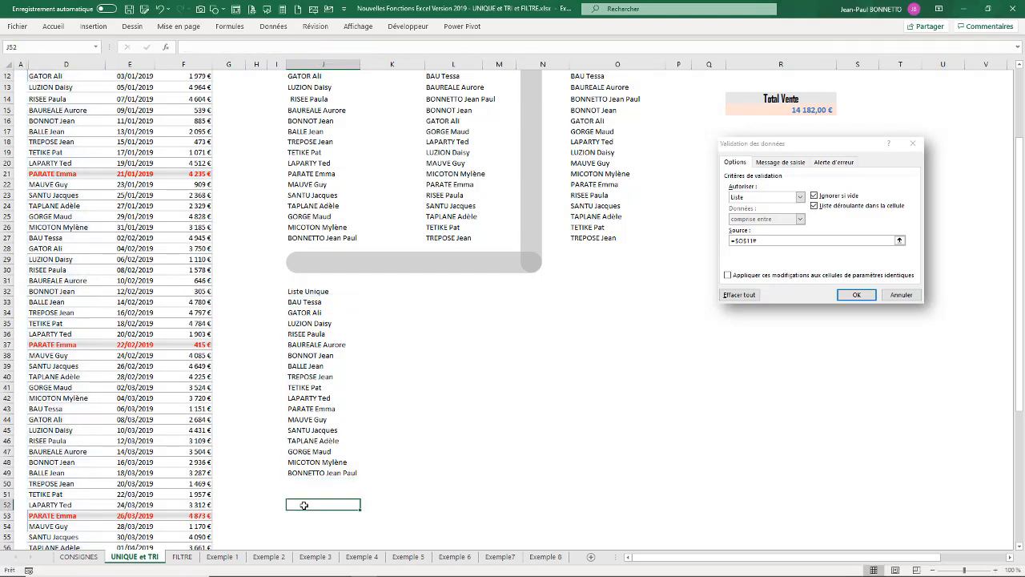
key("ctrl+v")
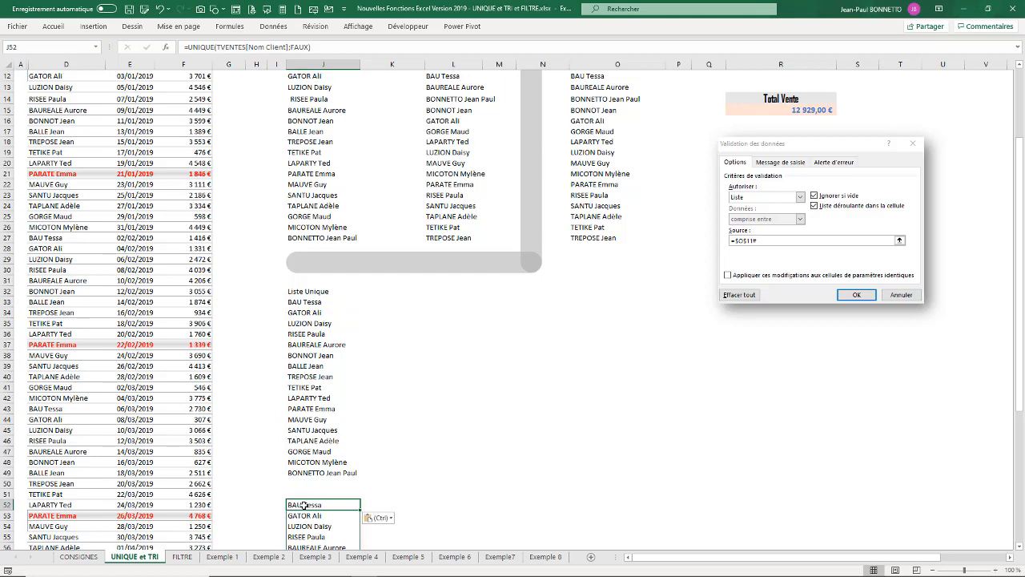
Replace the FAUX argument of the UNIQUE formula in J52 with 1 and review the extent of the resulting list.
left_click(298, 47)
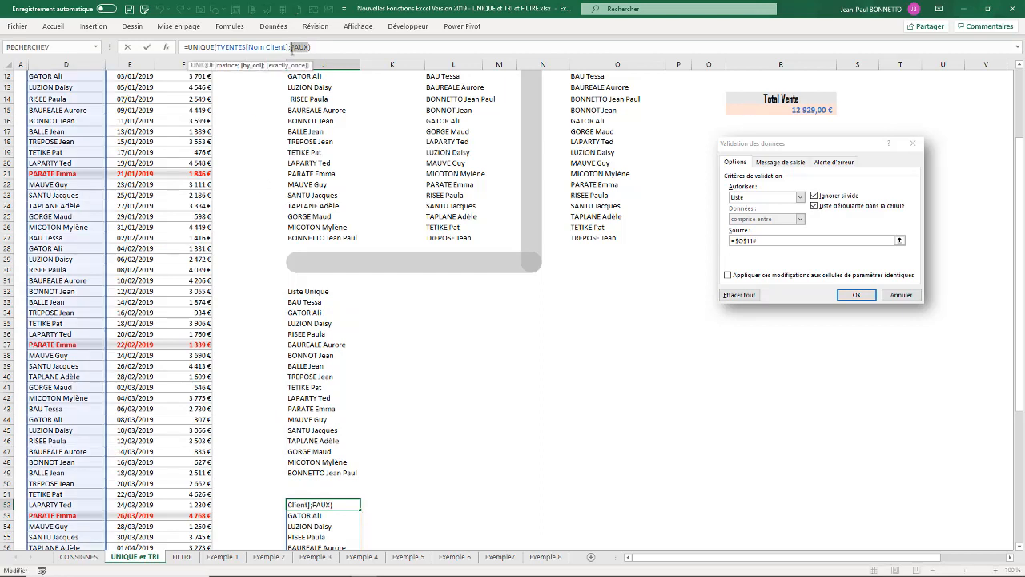
key("BackSpace")
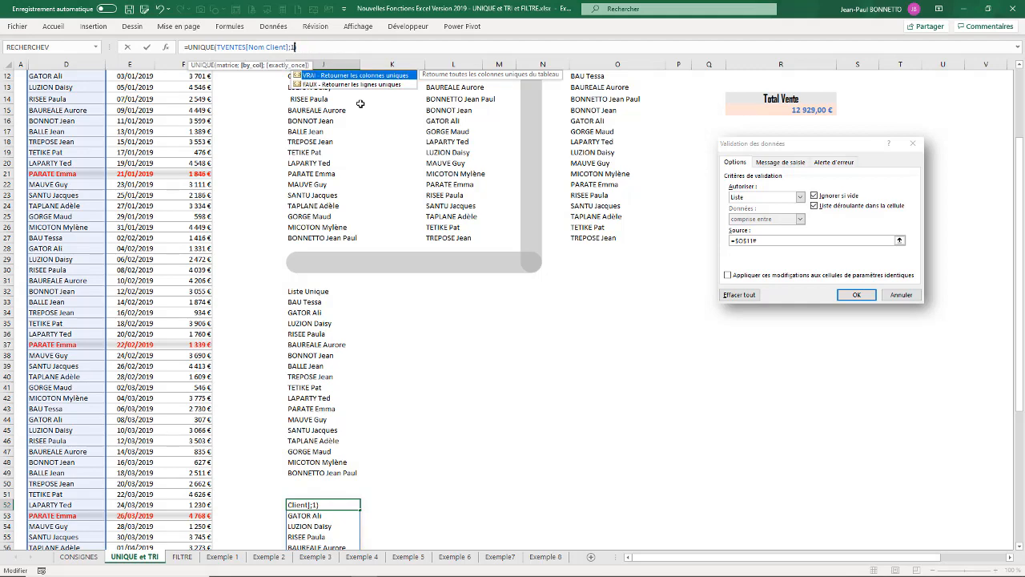
type("1")
key("Return")
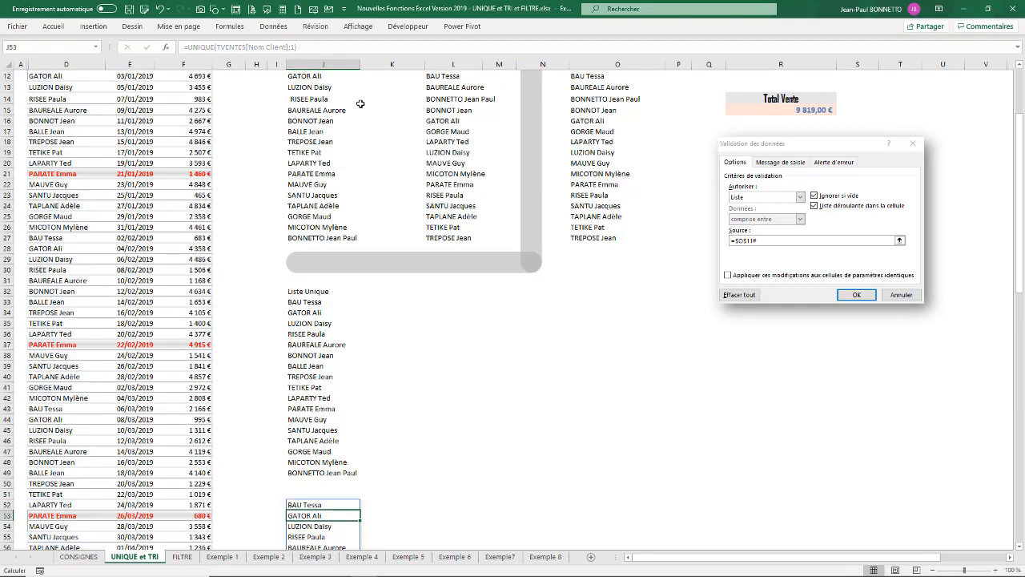
left_click(315, 505)
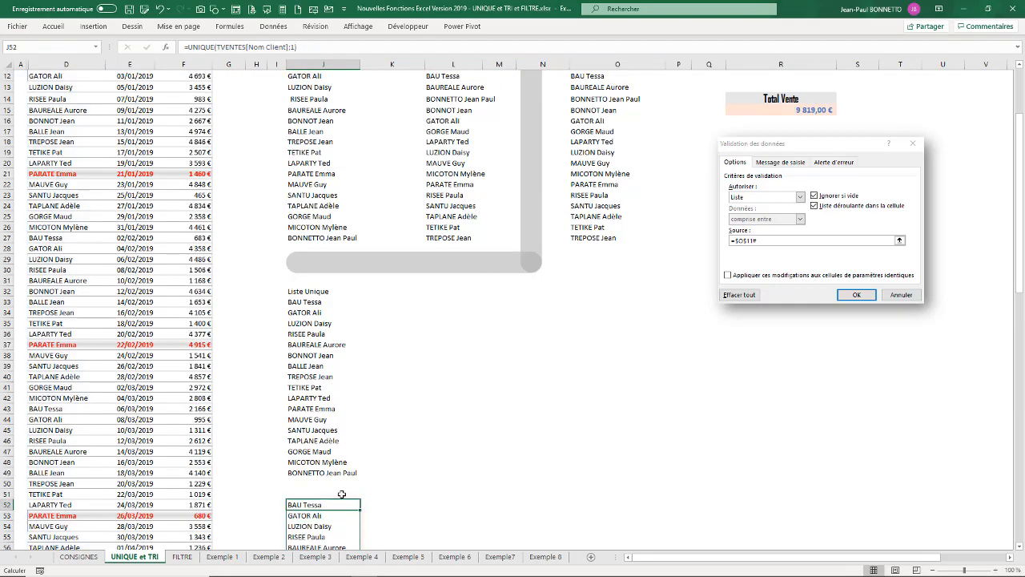
left_click_drag(1016, 196, 1010, 468)
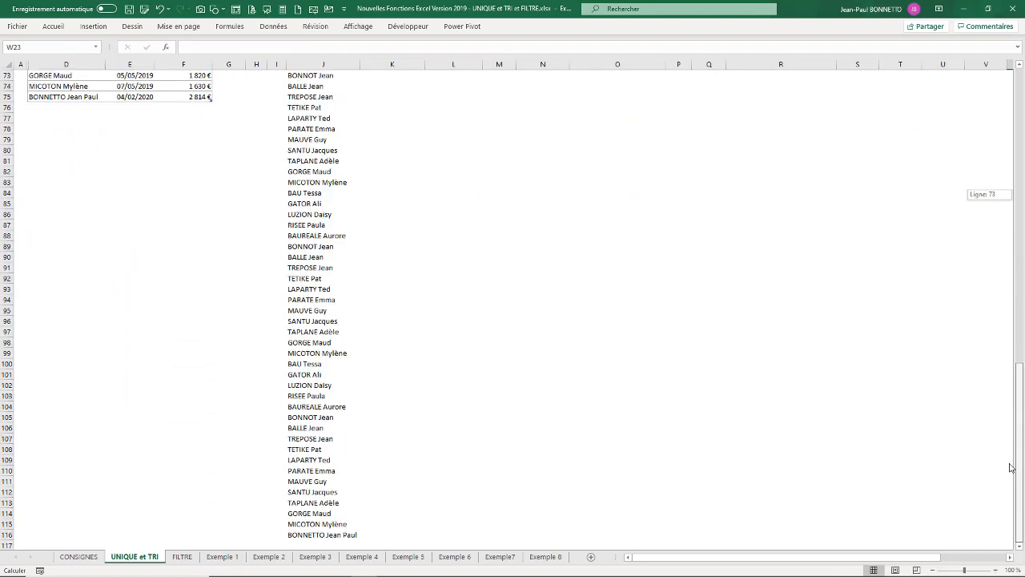
left_click_drag(1020, 434, 1017, 282)
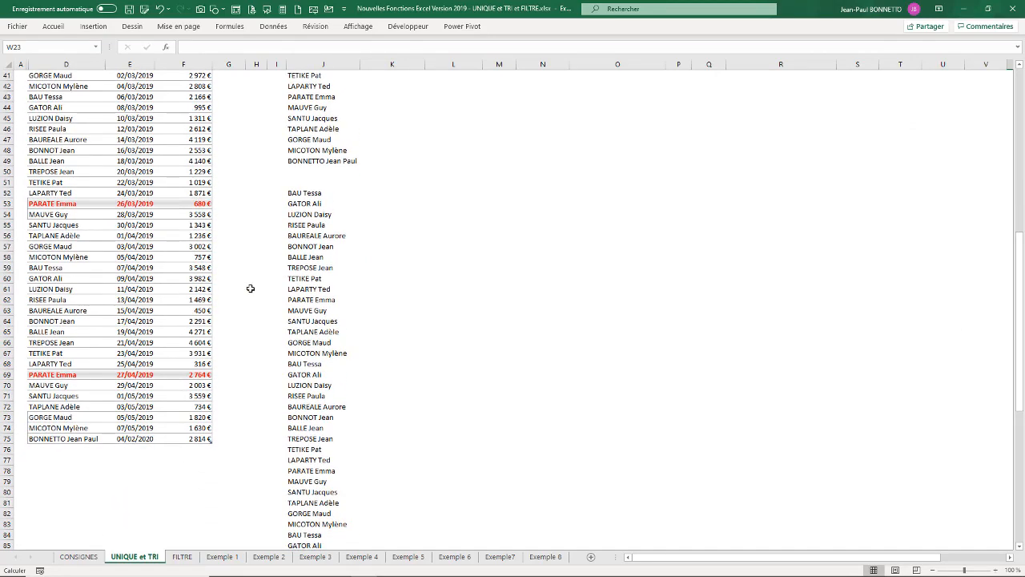
Open the function arguments of the UNIQUE formula in J52 and set Exactly_once to 0.
left_click(295, 194)
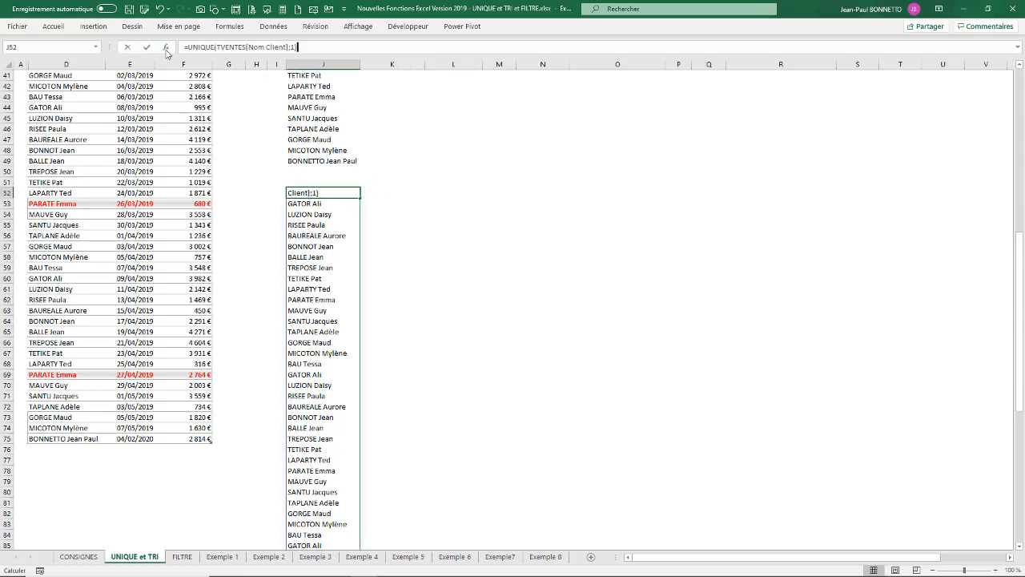
left_click(168, 46)
left_click(277, 452)
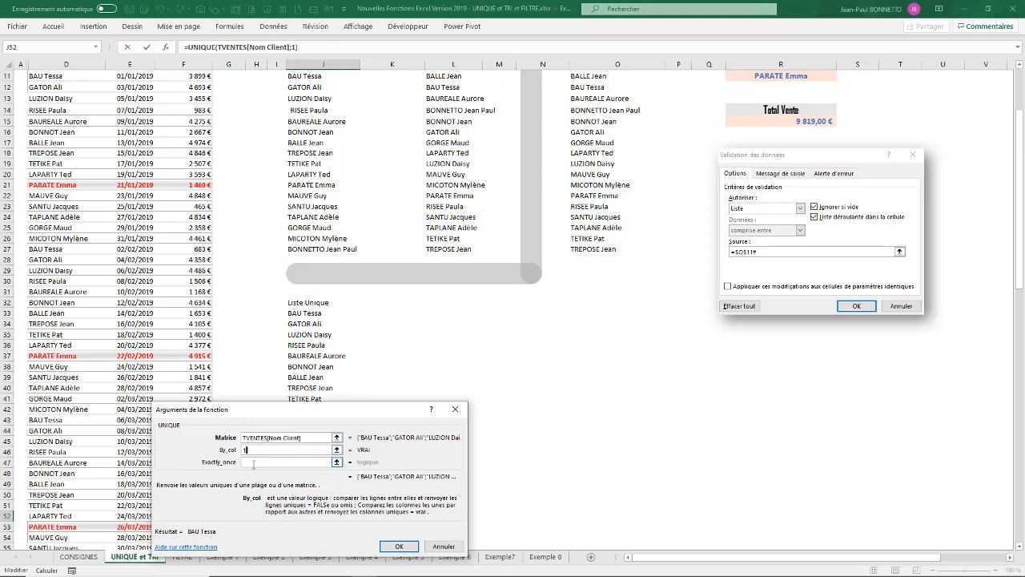
left_click(253, 463)
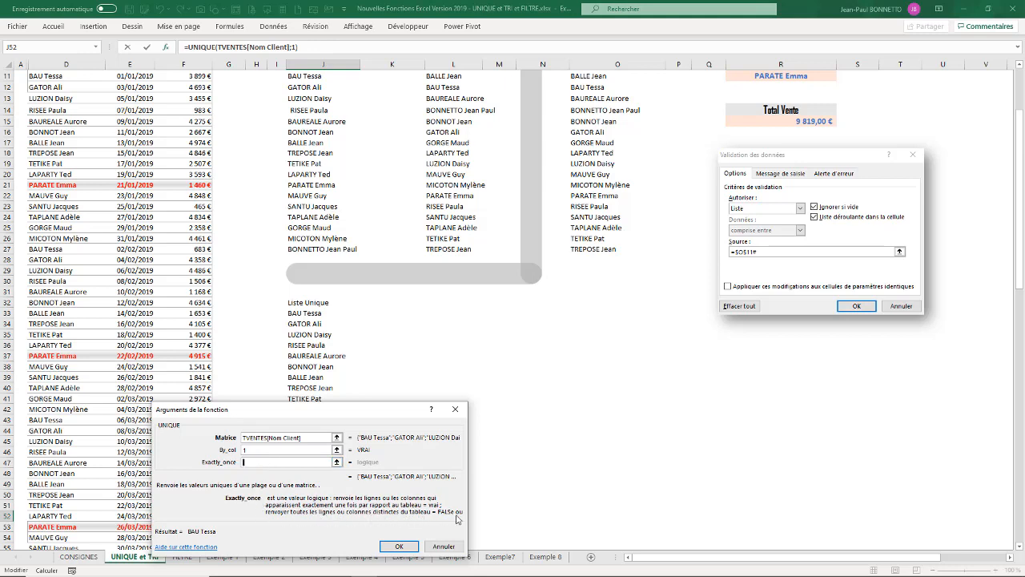
type("0")
left_click(399, 546)
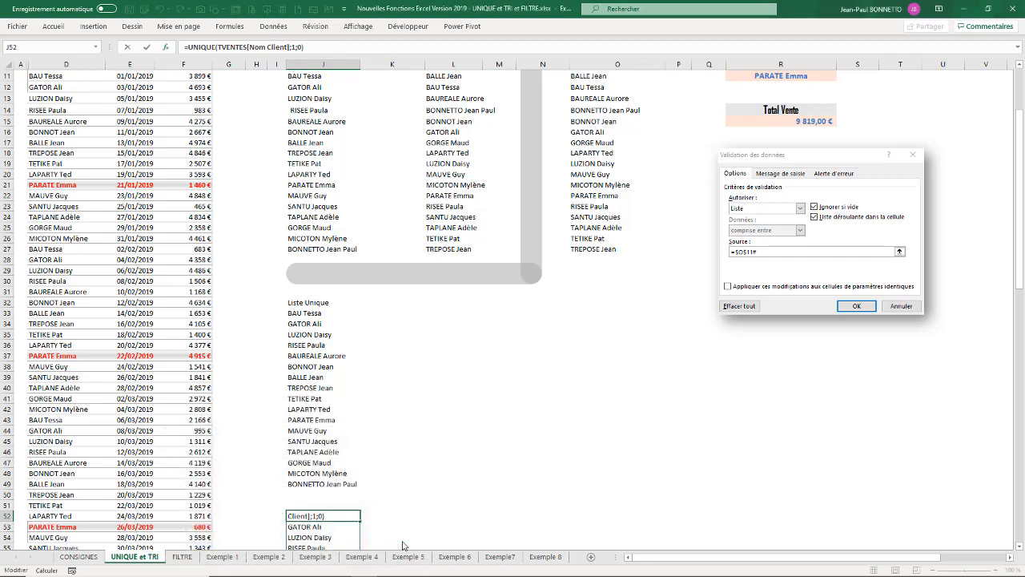
Delete the test UNIQUE formula from J52.
left_click_drag(1020, 234, 1005, 148)
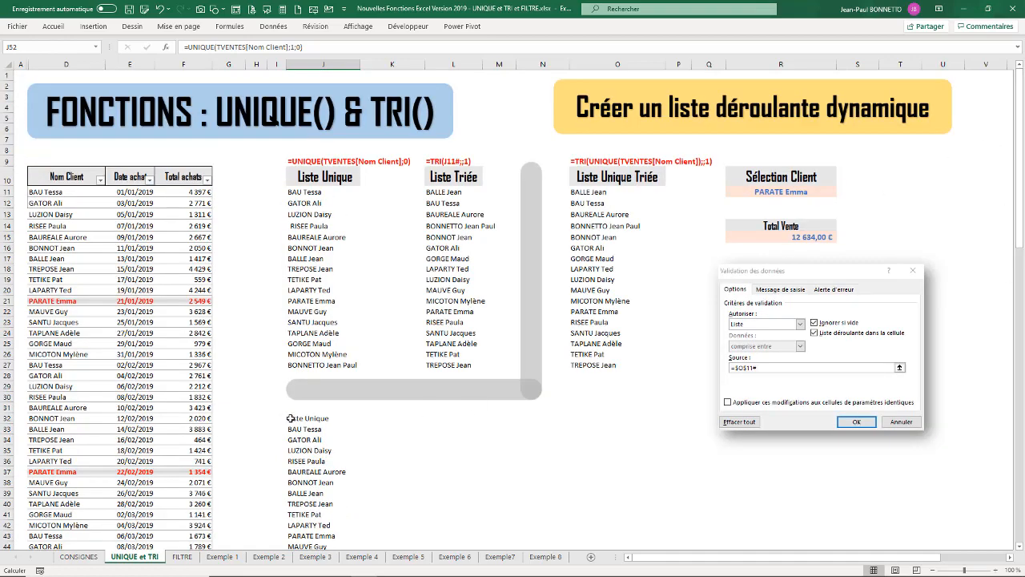
left_click_drag(1021, 201, 1020, 279)
key("Delete")
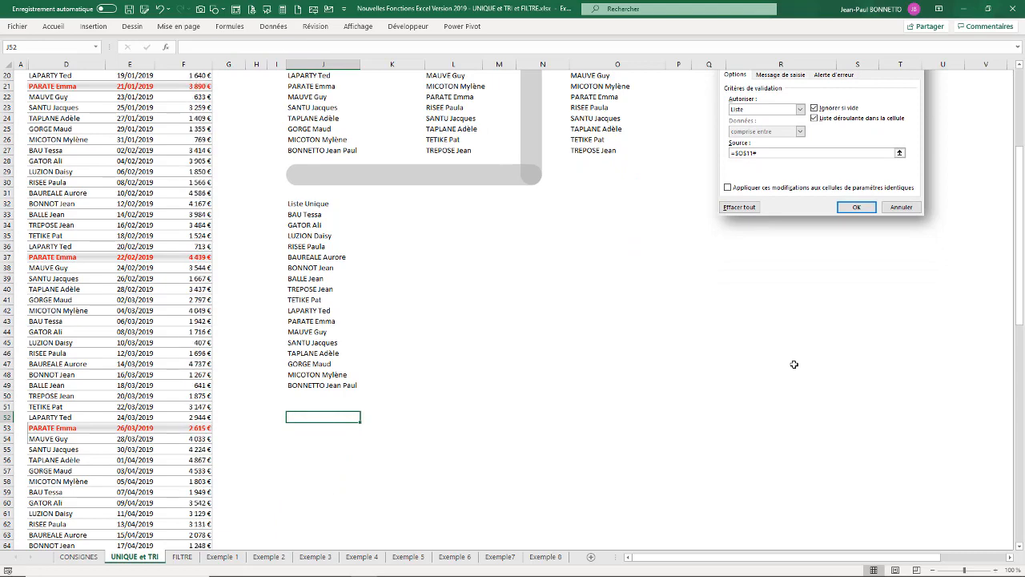
left_click(305, 224)
Copy the client names in D11:D75 of the sales table and paste them as values starting at L32.
scroll(29, 250, "up", 6)
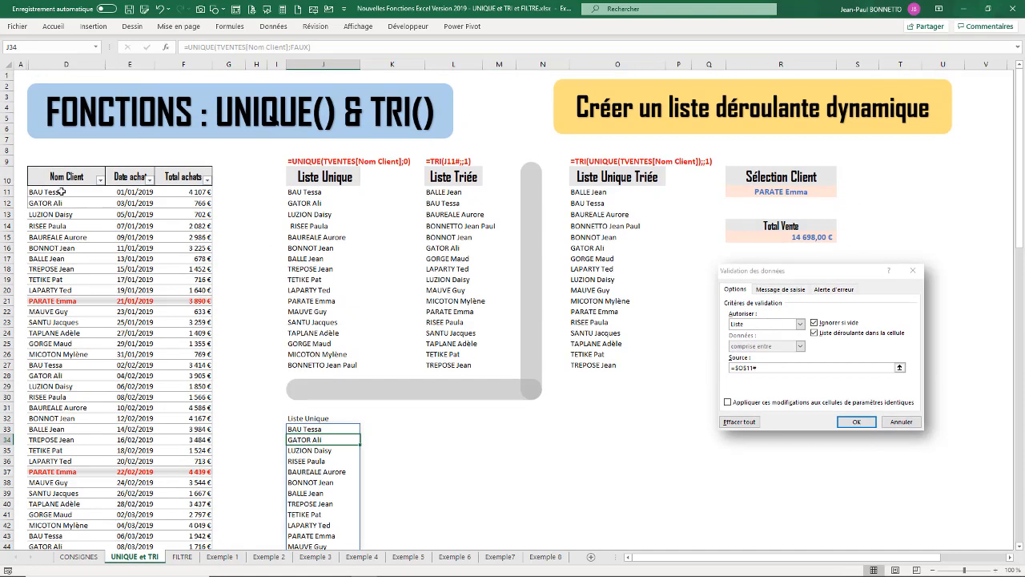
left_click(62, 192)
key("ctrl+shift+Down")
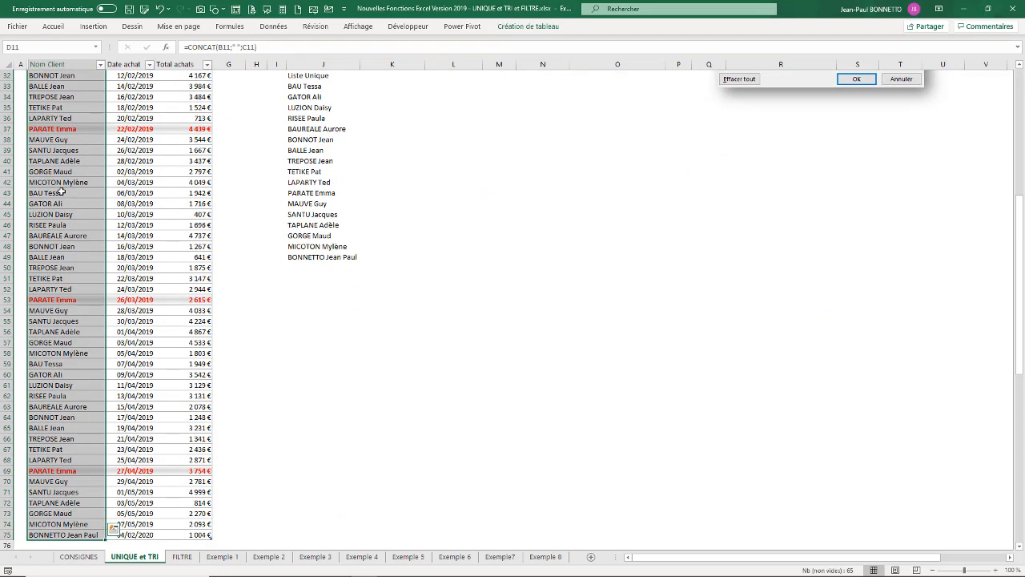
key("ctrl+c")
scroll(281, 225, "up", 10)
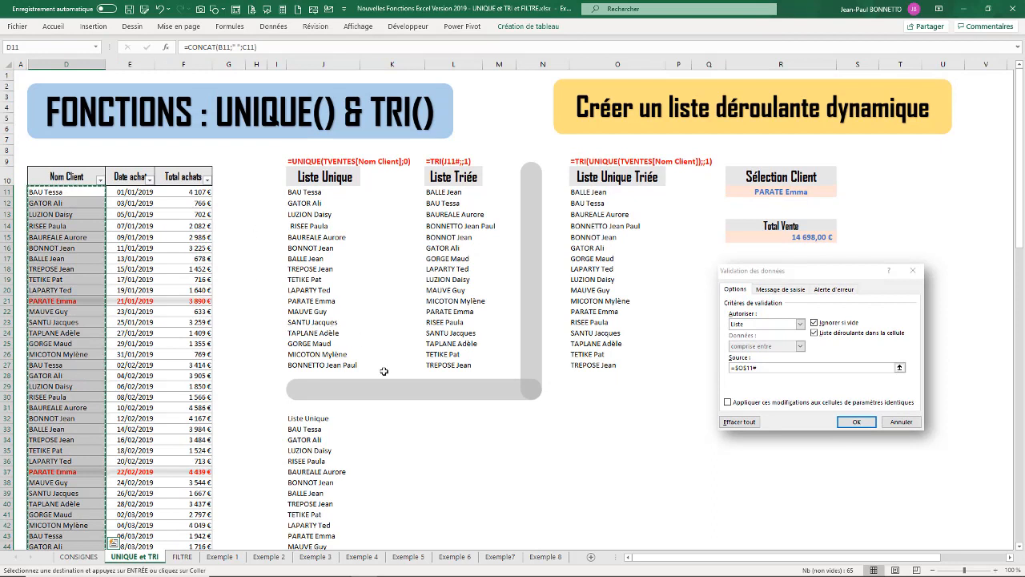
left_click(448, 418)
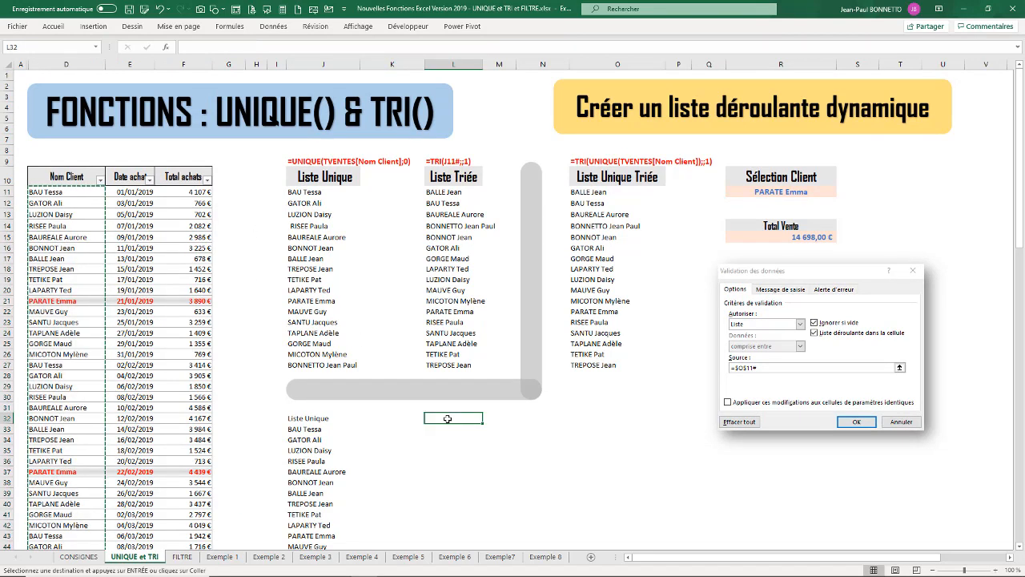
left_click(51, 26)
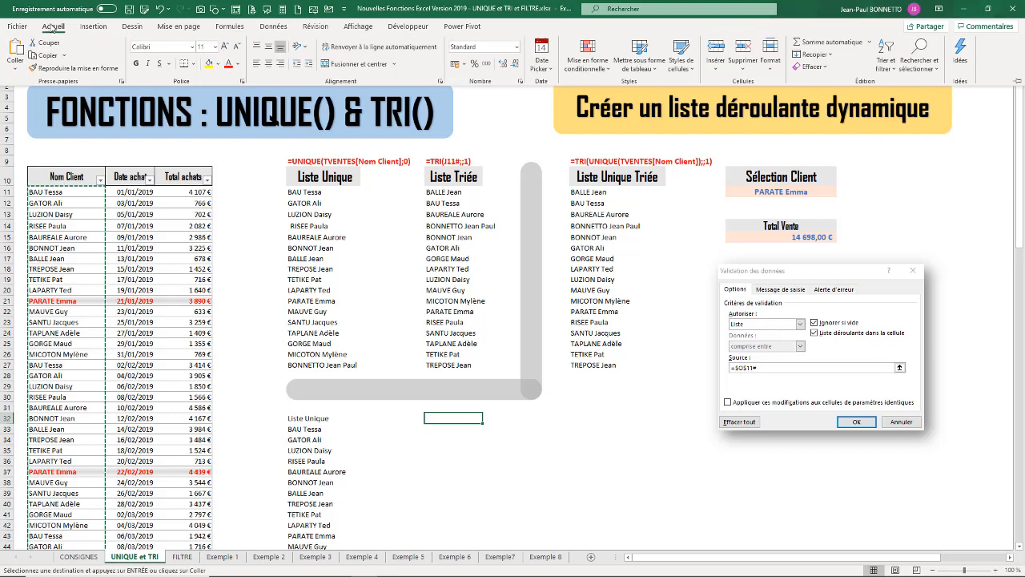
left_click(16, 71)
left_click(14, 148)
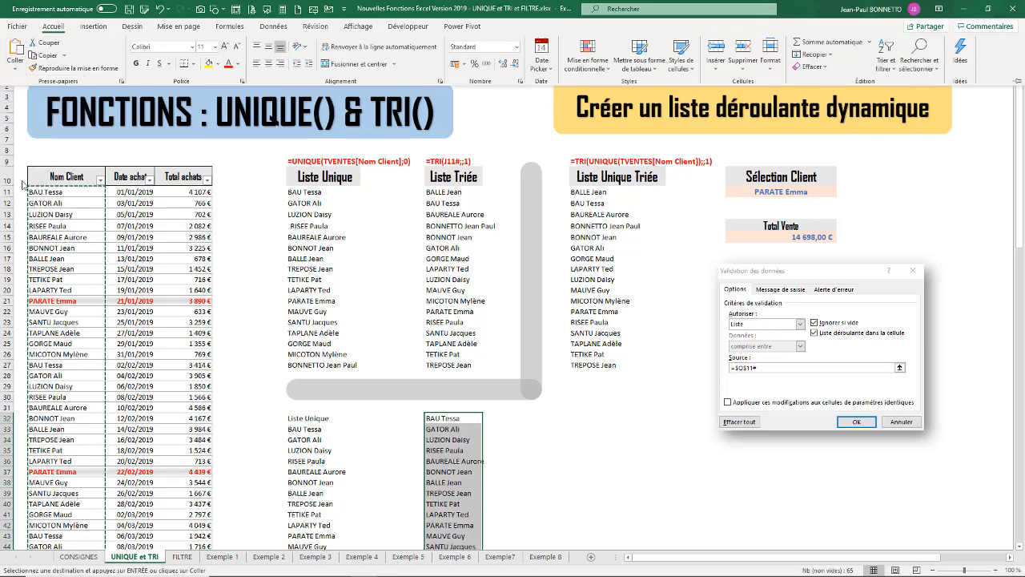
Remove the duplicates from the client names pasted in column L.
left_click(272, 27)
left_click(572, 60)
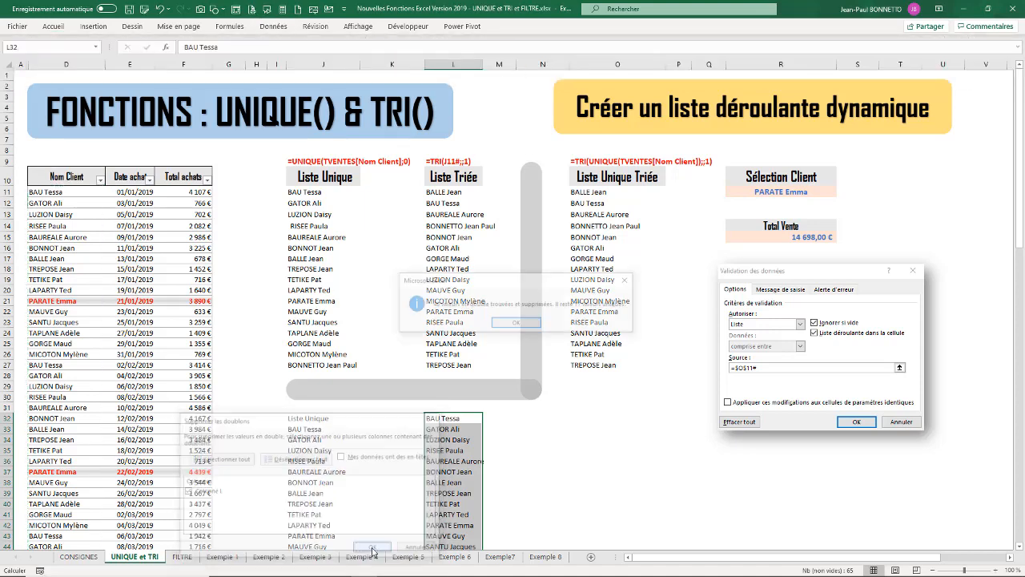
left_click(374, 548)
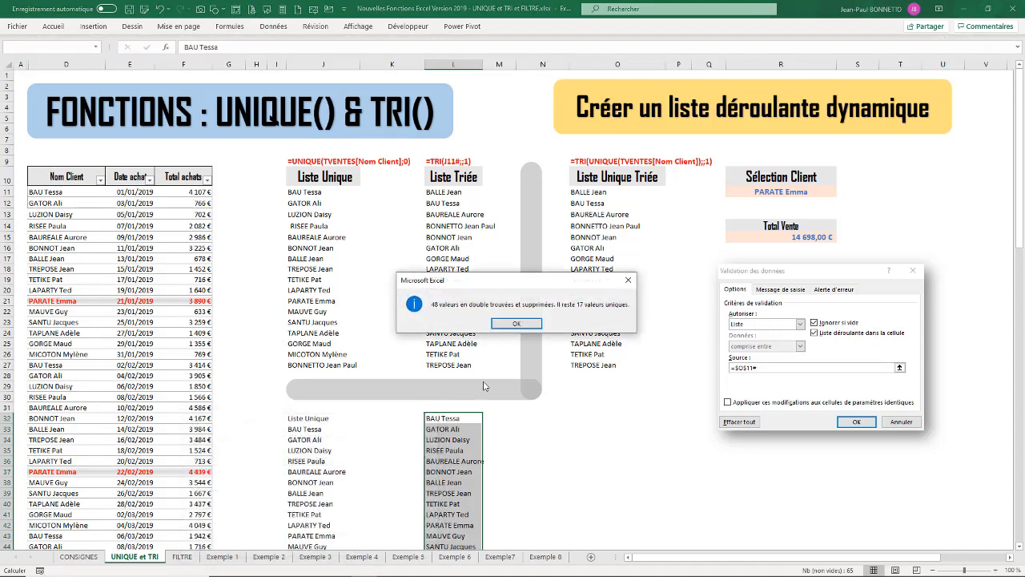
left_click(517, 323)
left_click(473, 440)
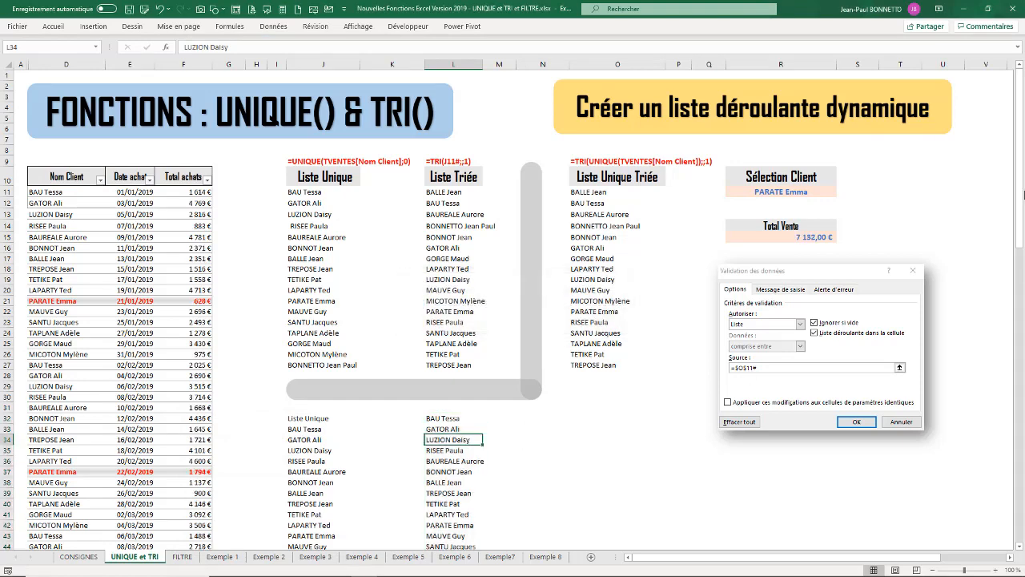
Move the deduplicated client list down one row to start at L33 and enter the heading LISTE UNIQUE in L32.
scroll(448, 288, "down", 4)
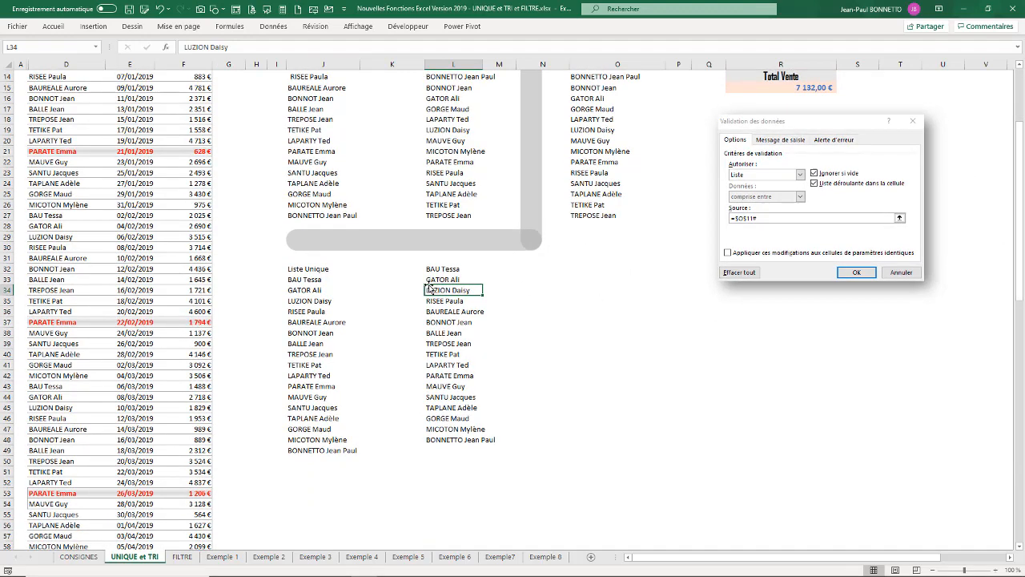
left_click_drag(445, 276, 441, 457)
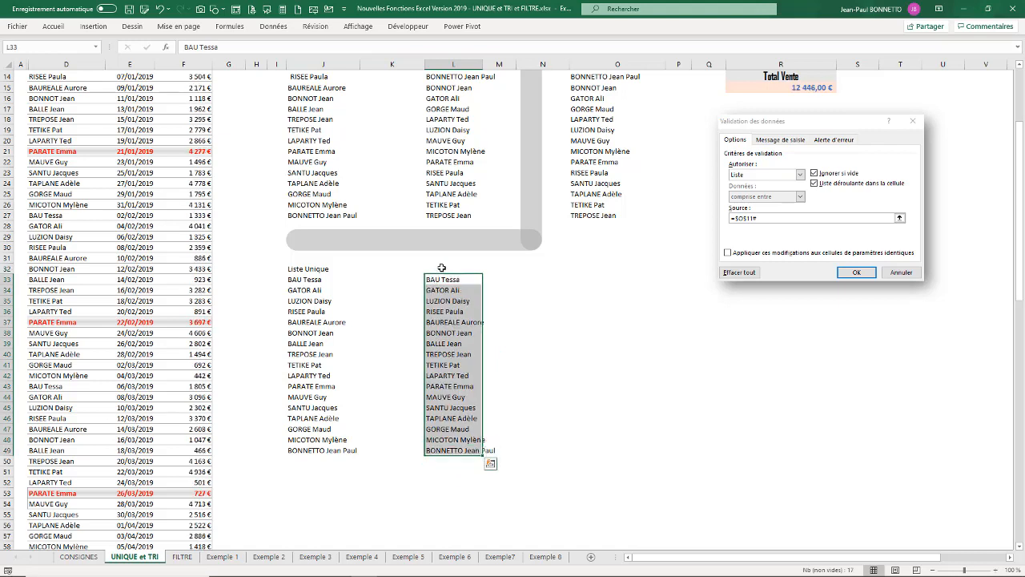
left_click(442, 266)
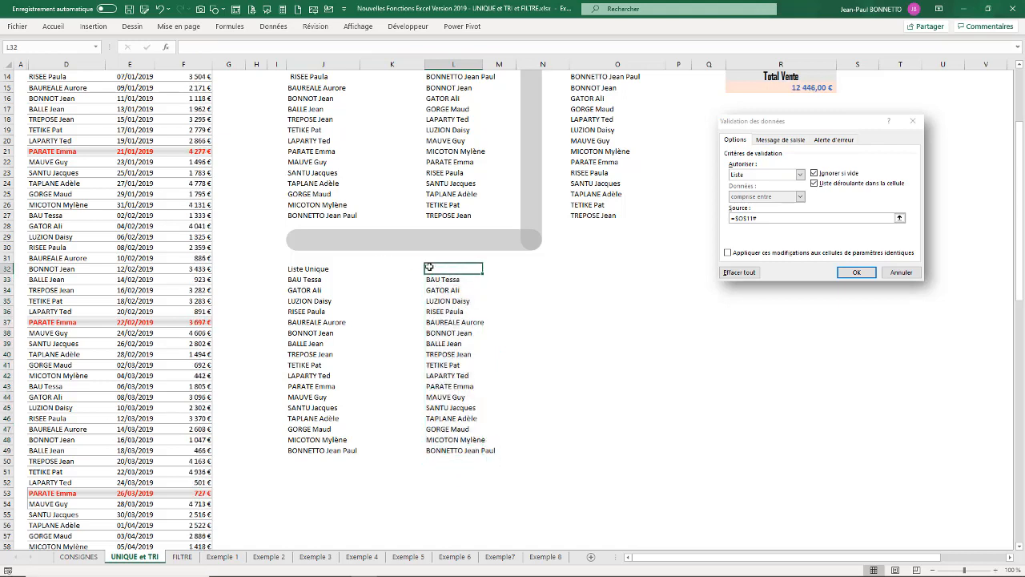
type("LISTE UNIU")
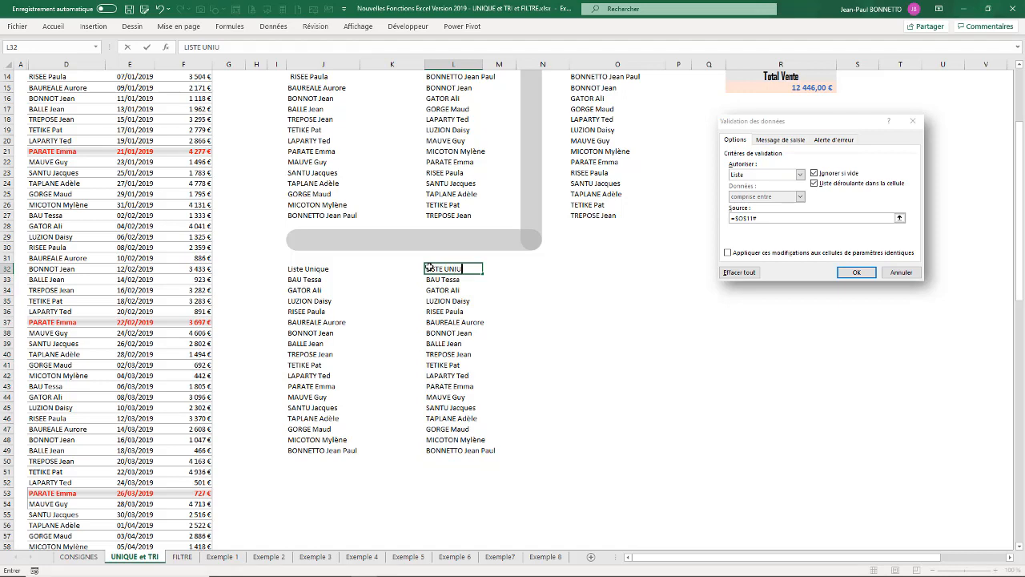
key("BackSpace")
type("QUE")
key("Return")
Add a record in row 76 under the sales table with a new client's full name and the current date, 04/02/2020.
key("ctrl+Down")
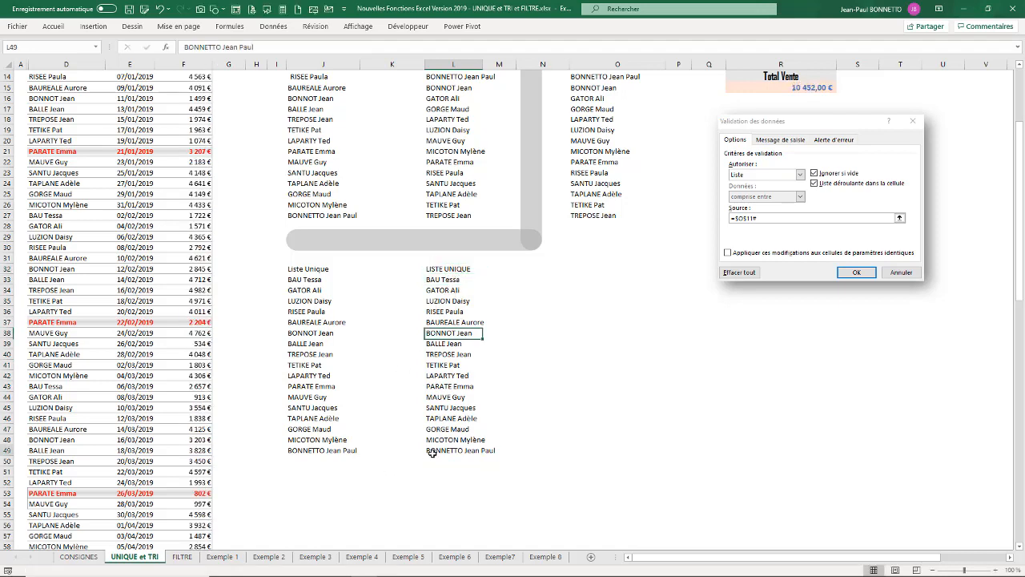
scroll(605, 385, "down", 8)
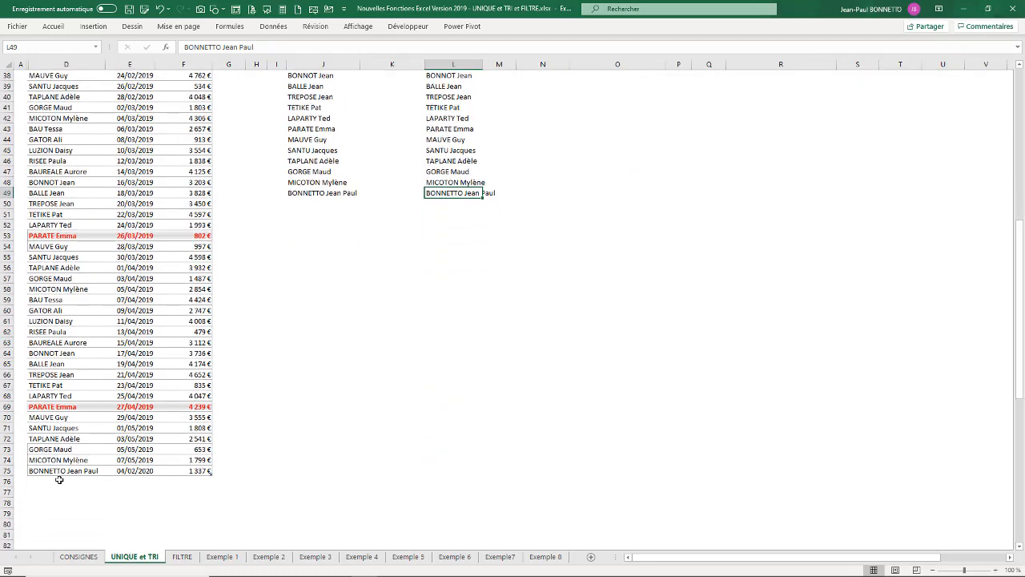
left_click(59, 479)
type("Toto")
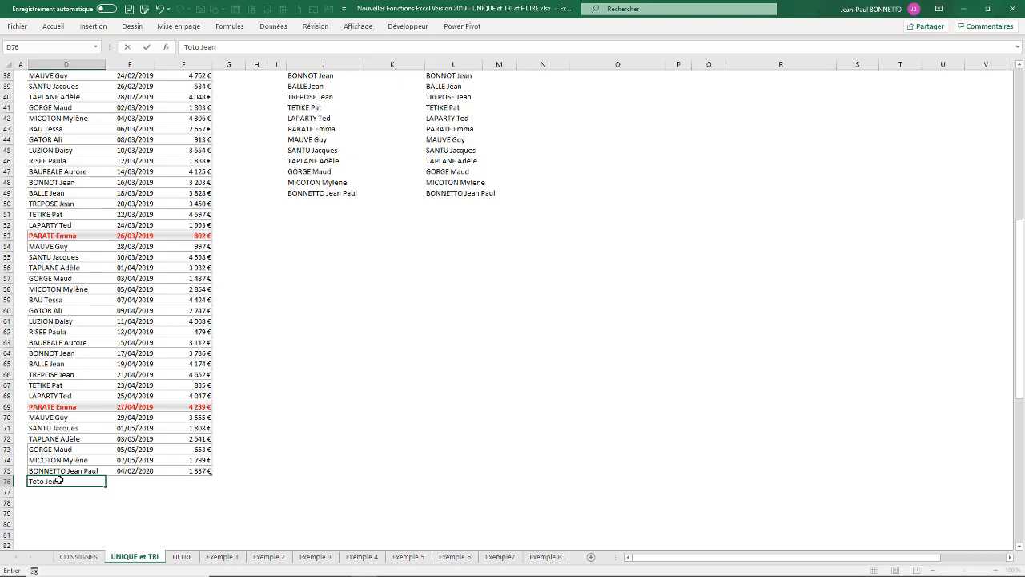
type(" Jean")
key("Tab")
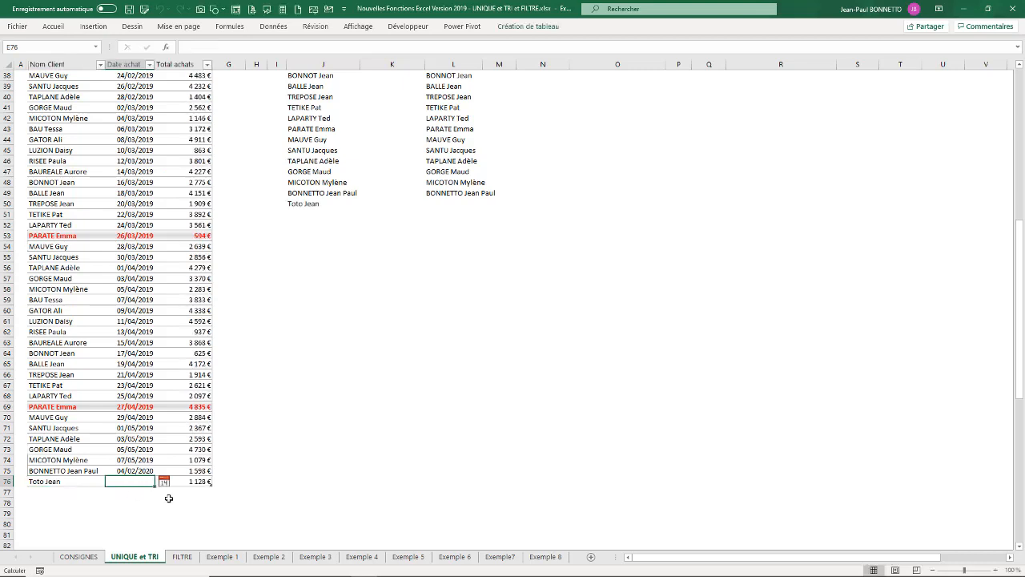
key("ctrl+semicolon")
left_click(173, 417)
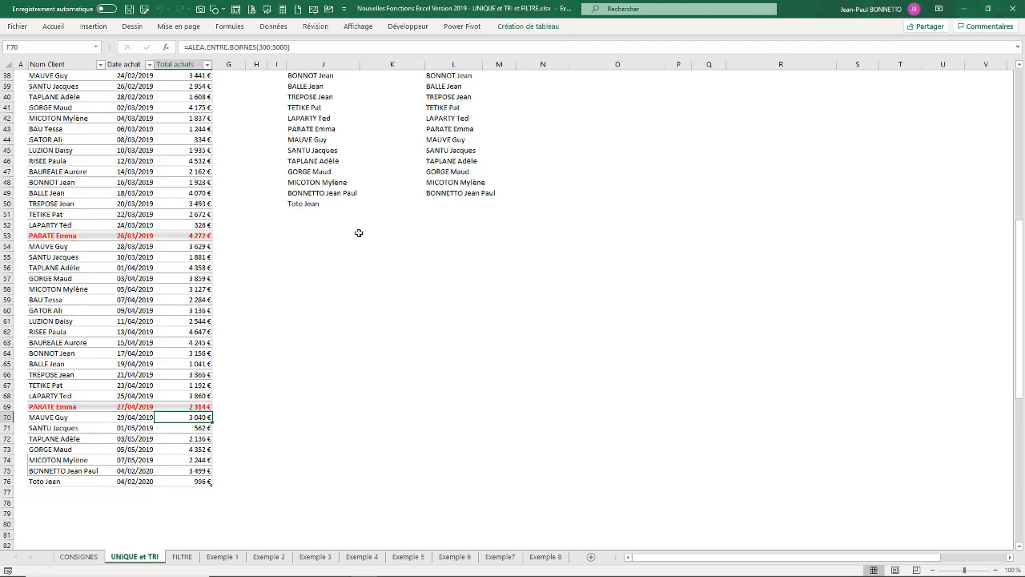
Compare J50 under the dynamic list with L50 under the static list for the newly added client.
left_click(305, 204)
left_click(463, 203)
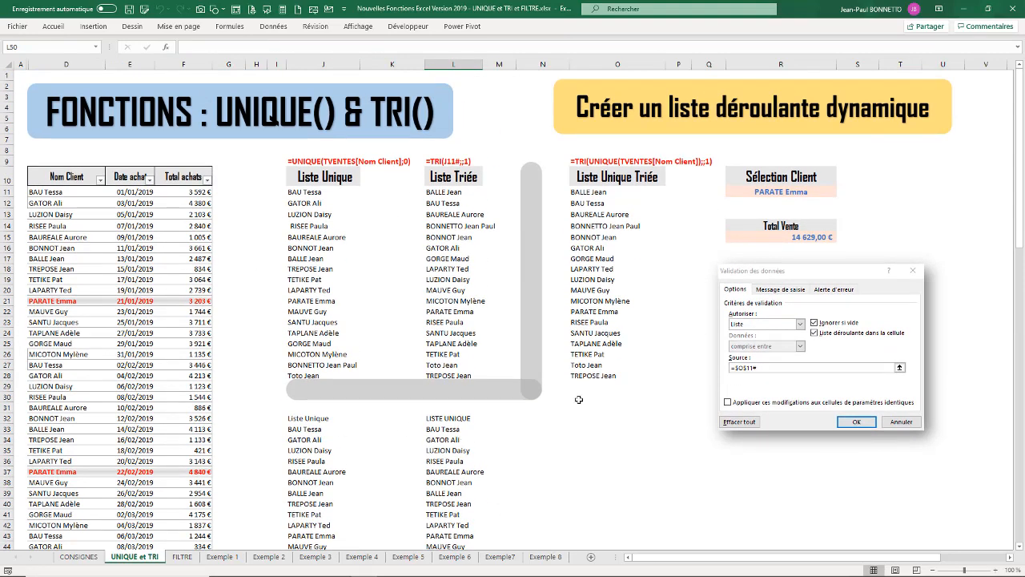
Clear the static deduplicated client list and its LISTE UNIQUE heading from column L, starting at L32.
scroll(989, 216, "down", 4)
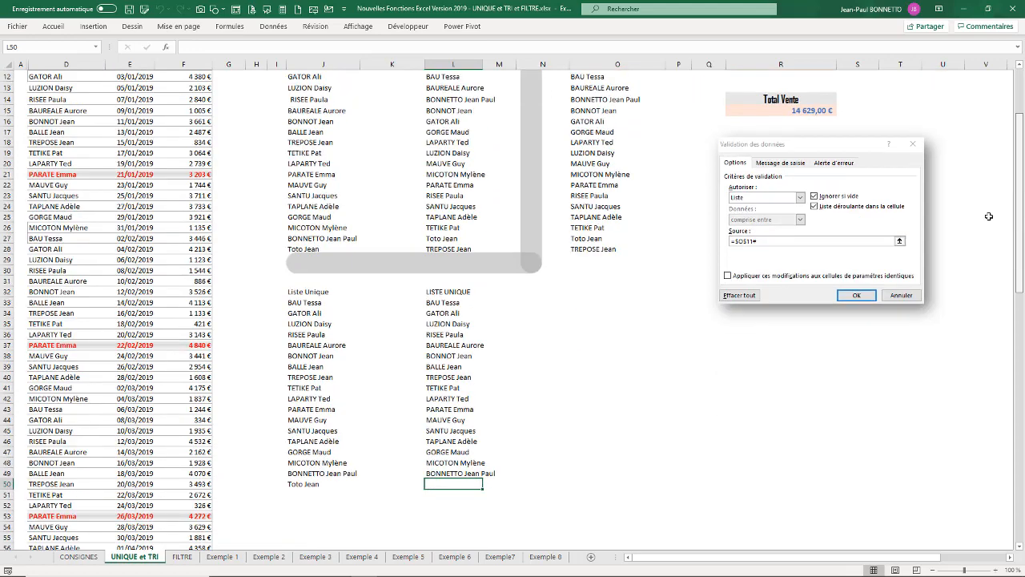
left_click_drag(448, 291, 433, 484)
key("BackSpace")
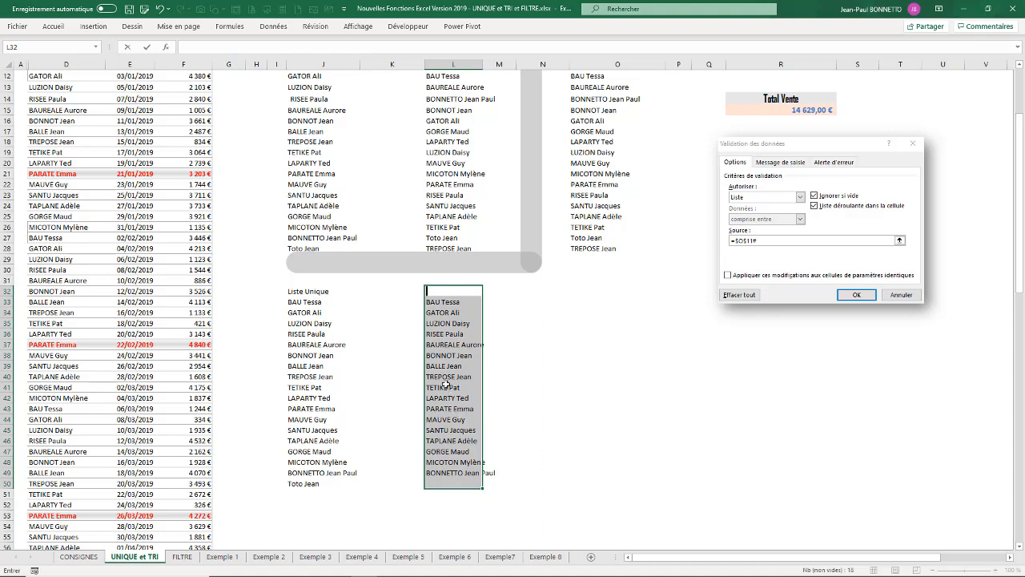
left_click(446, 355)
left_click_drag(439, 301, 443, 474)
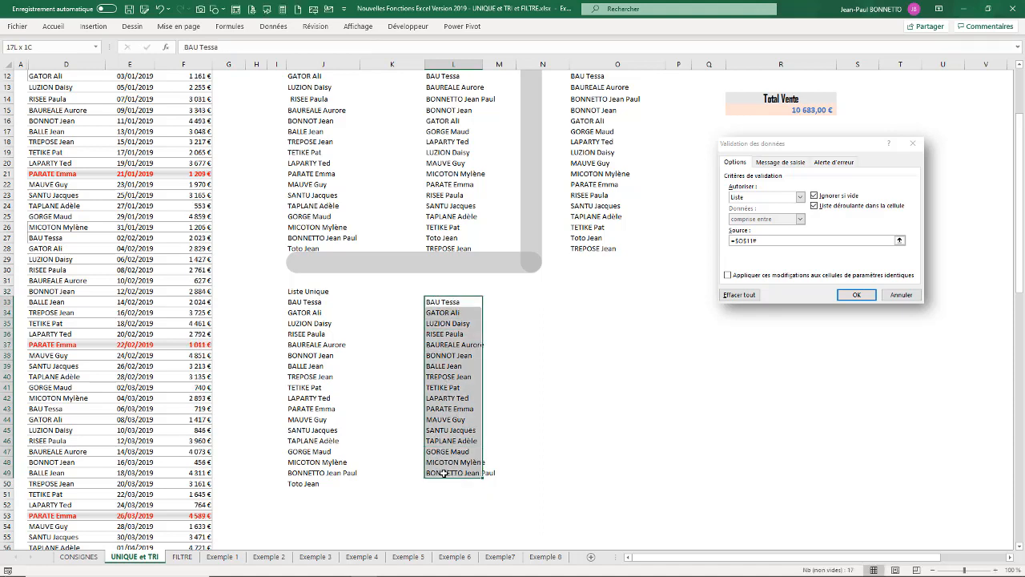
key("Delete")
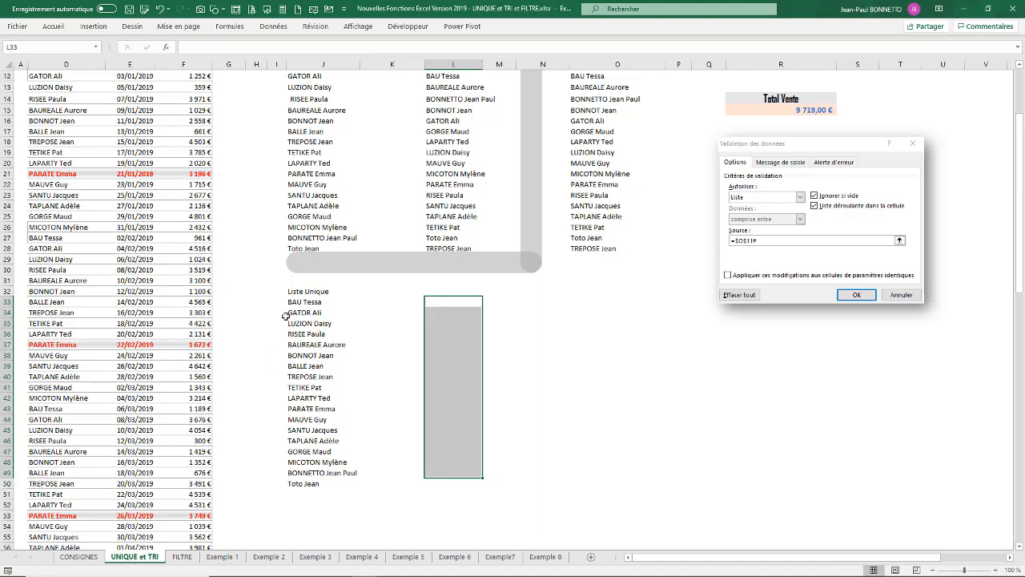
Review the UNIQUE formula in J33 that builds the dynamic client list from the TVENTES table.
left_click(304, 282)
left_click(302, 291)
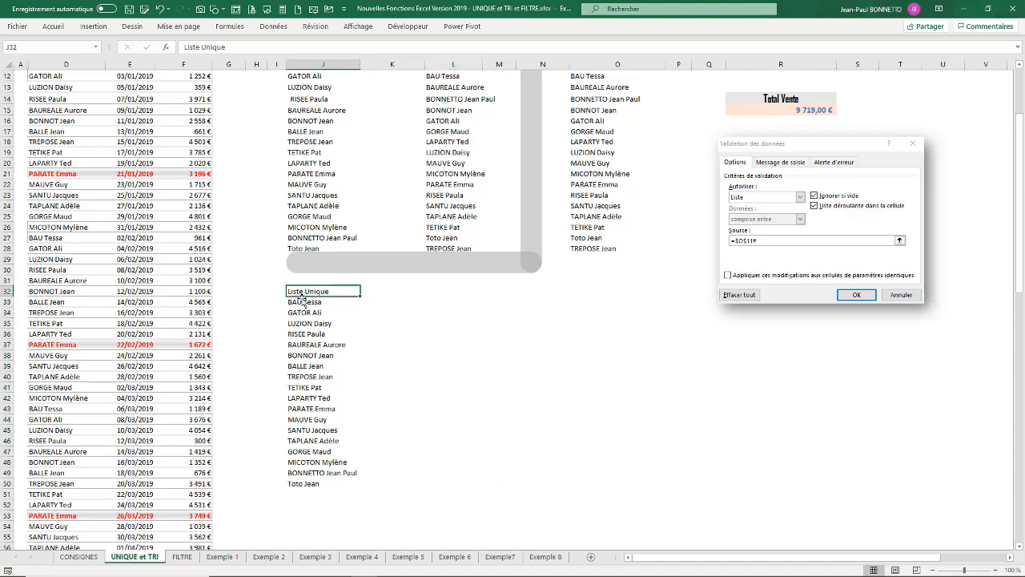
left_click(309, 301)
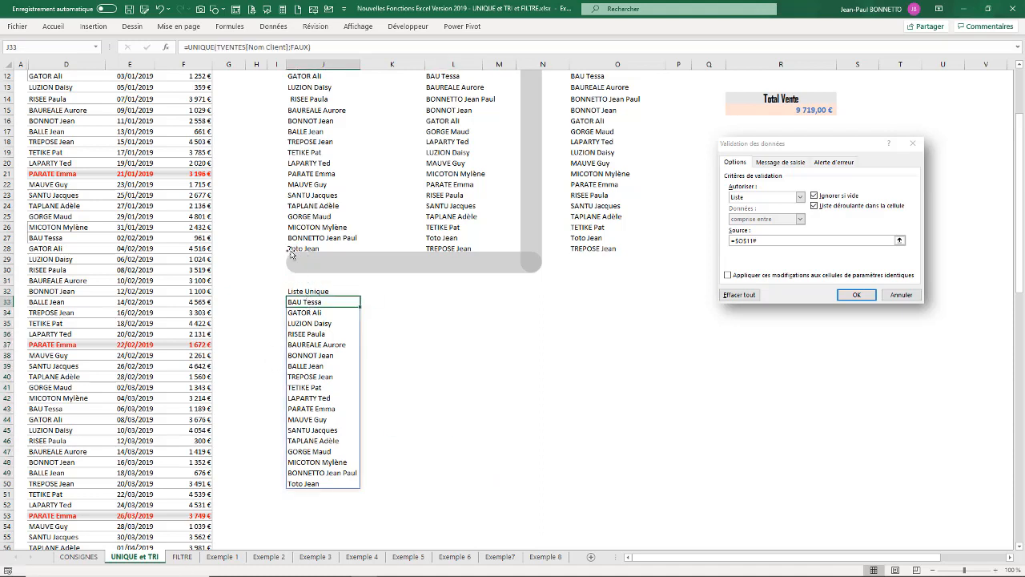
left_click(235, 48)
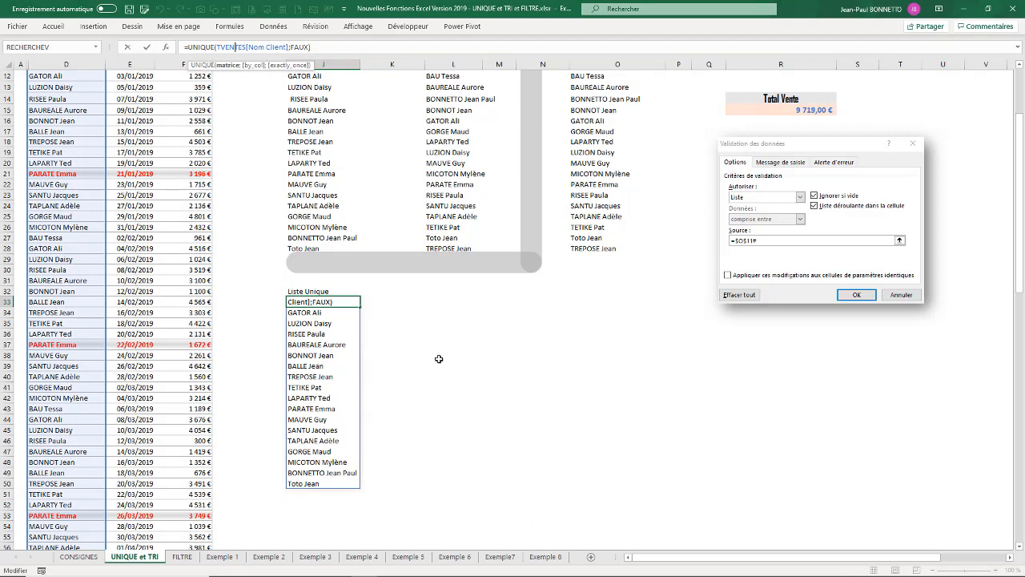
key("Escape")
left_click(426, 311)
left_click(311, 289)
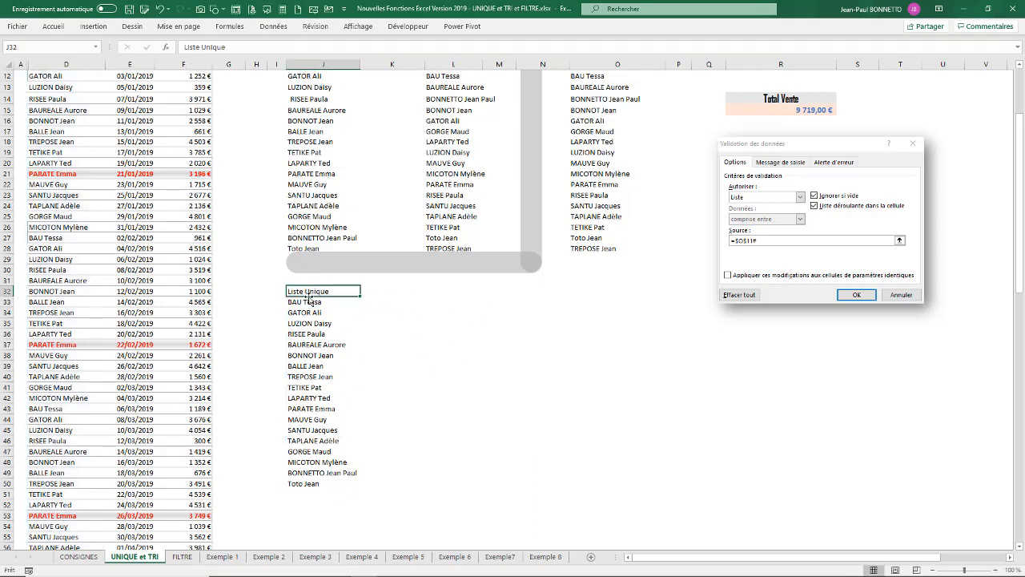
Enter the heading "Trier une source" in L32, beside the dynamic unique list.
left_click(421, 295)
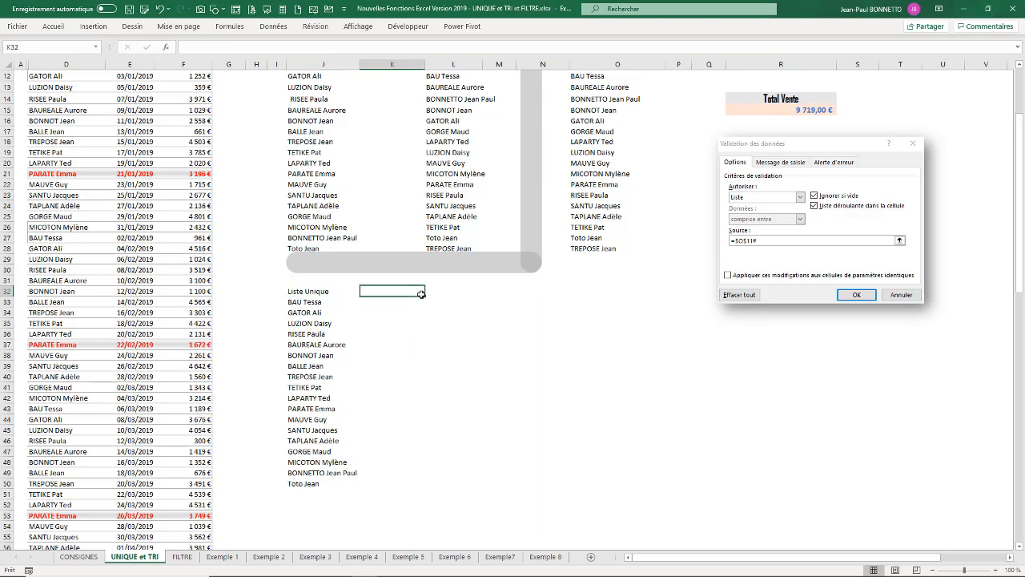
left_click(450, 291)
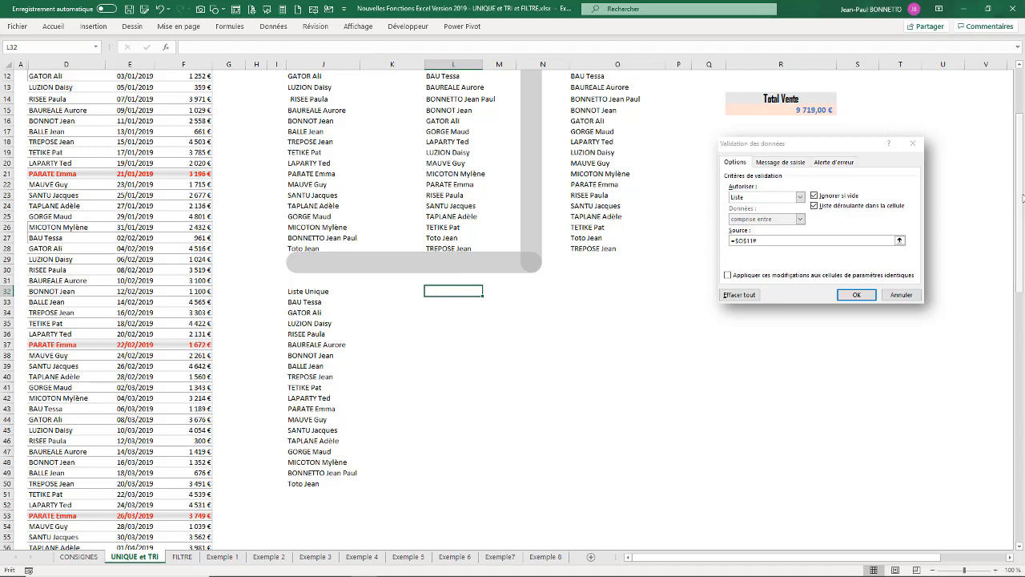
mouse_move(1022, 199)
left_mouse_down()
mouse_move(1021, 170)
mouse_move(1022, 180)
left_mouse_up()
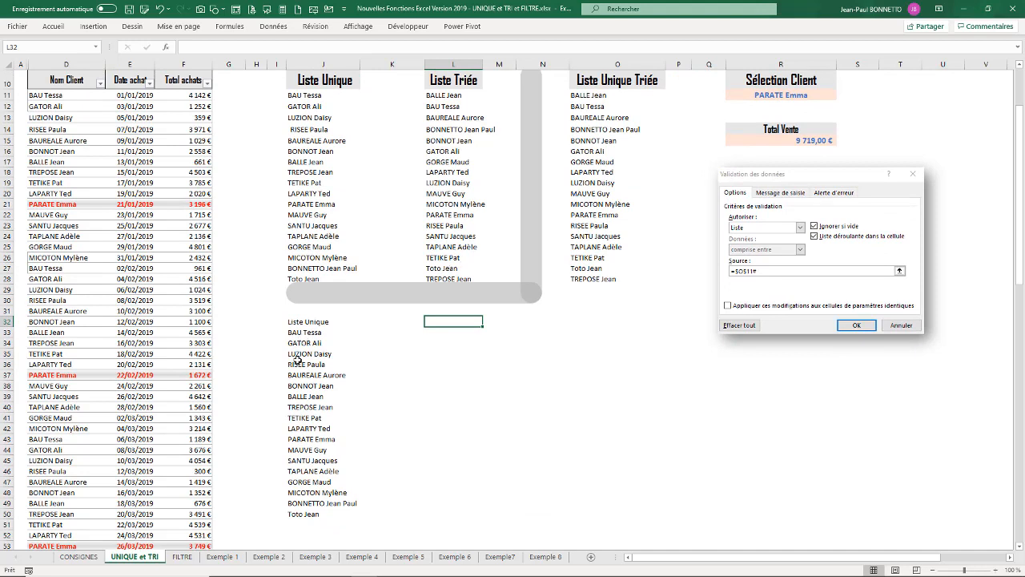
left_click_drag(305, 343, 320, 492)
left_click(446, 320)
type("Trier")
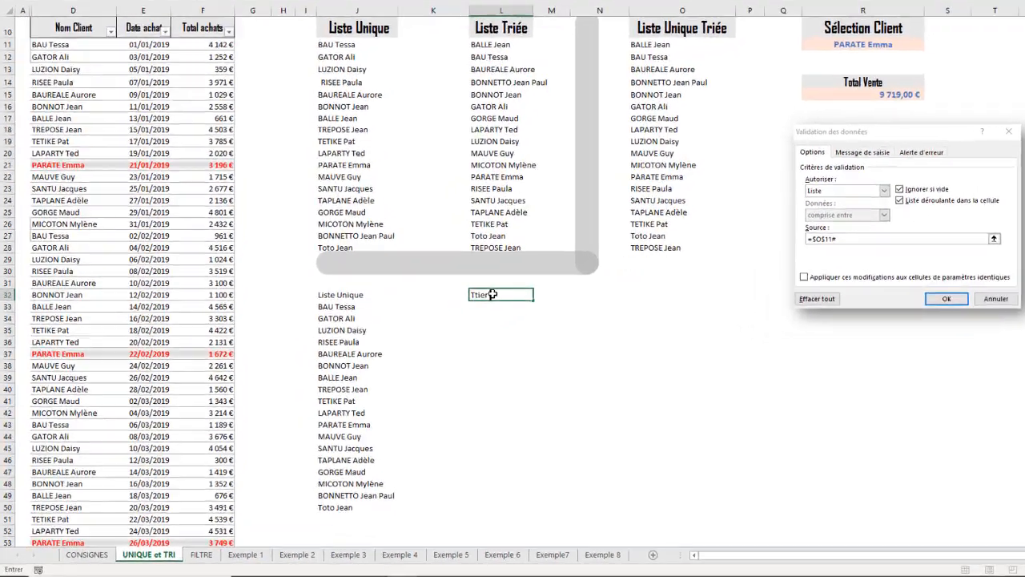
type(" de source")
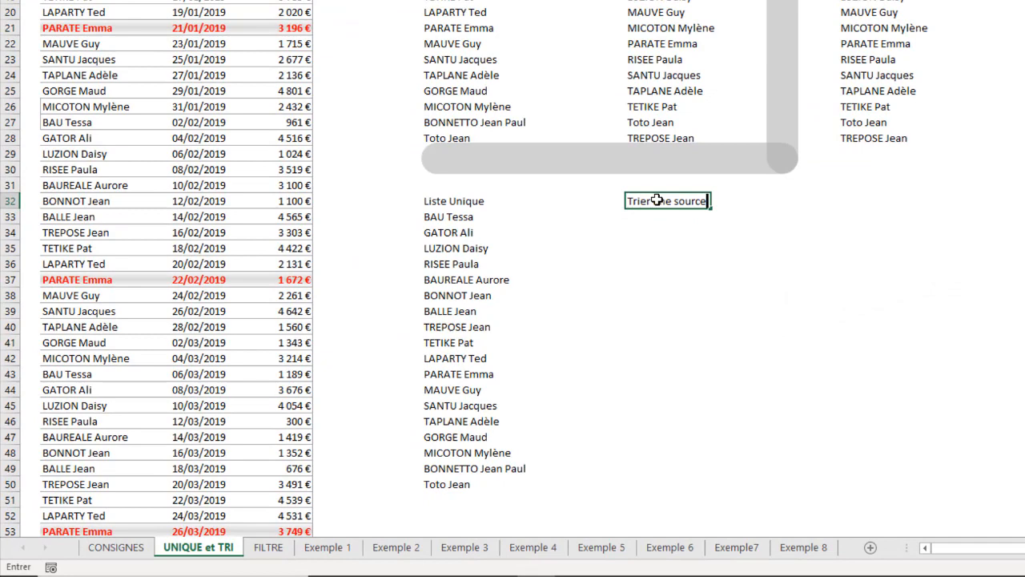
key("Return")
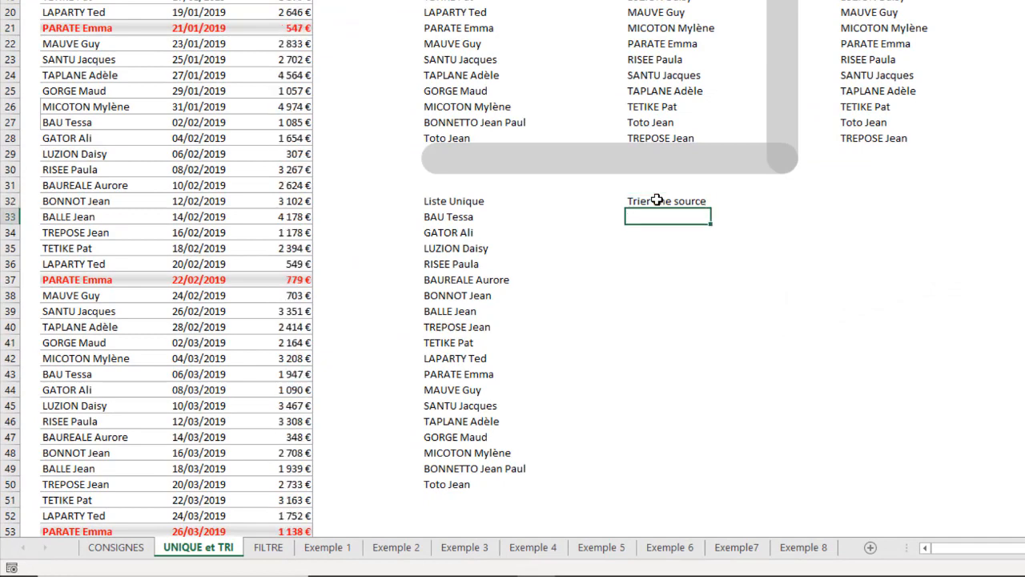
Enter =TRI(J33#;;1) in L33 to sort the whole dynamic unique list in ascending order.
type("=tri")
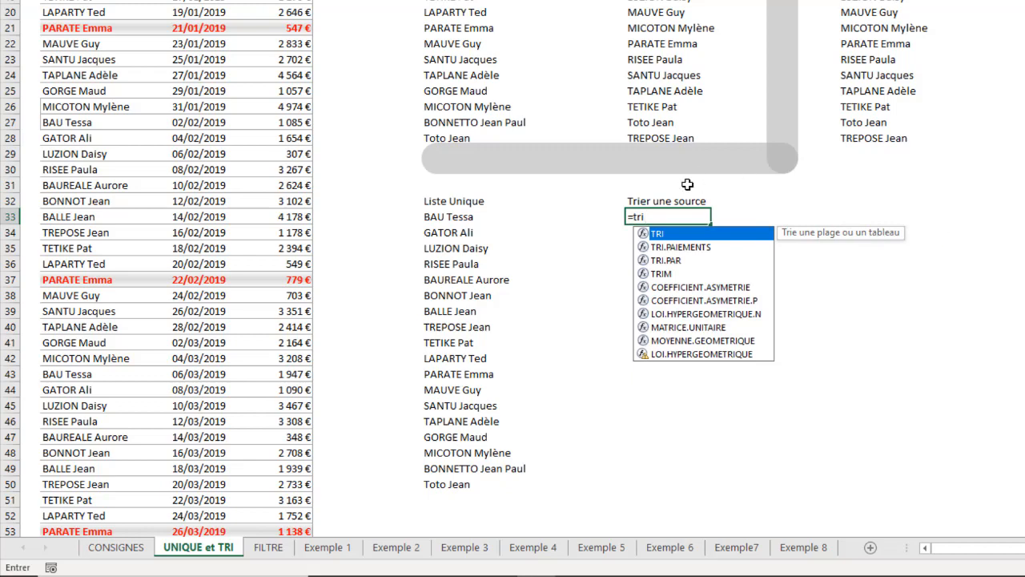
key("Tab")
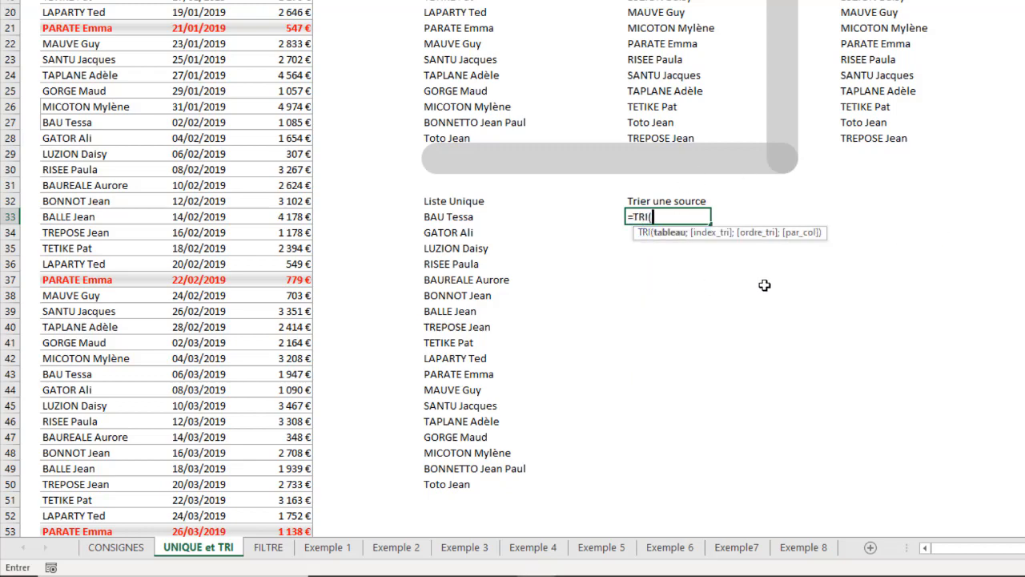
left_click(443, 217)
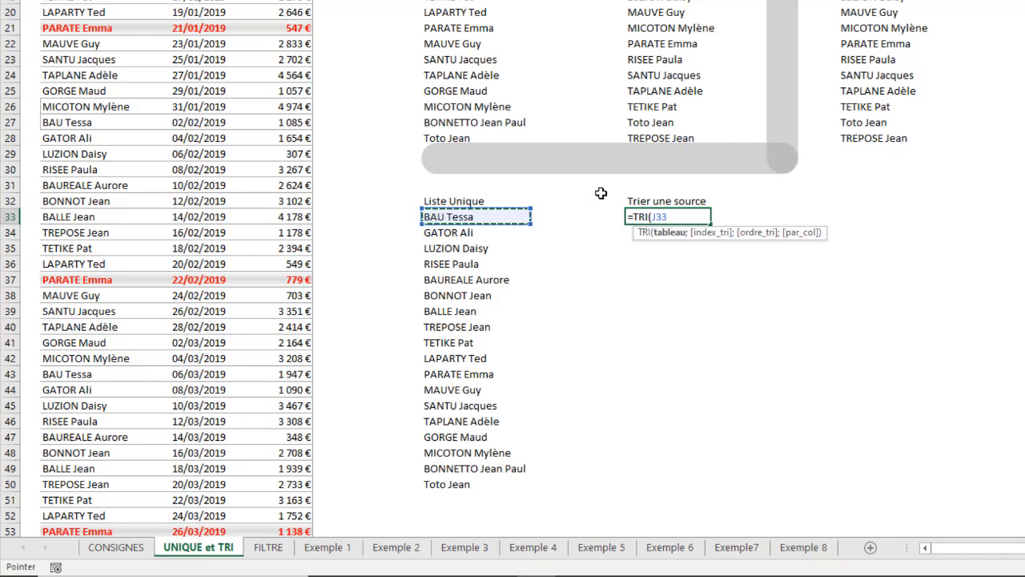
type("#")
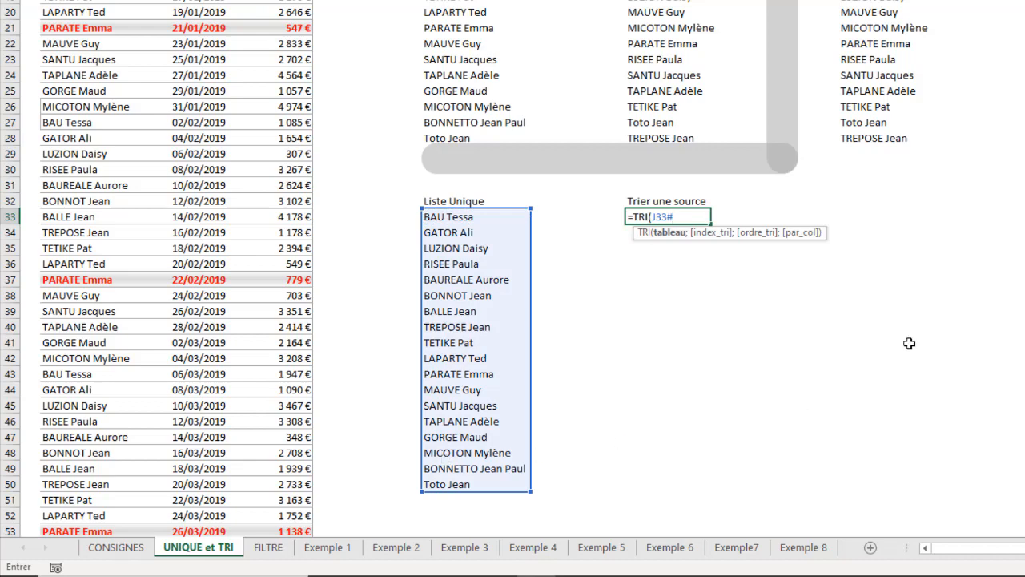
key("BackSpace")
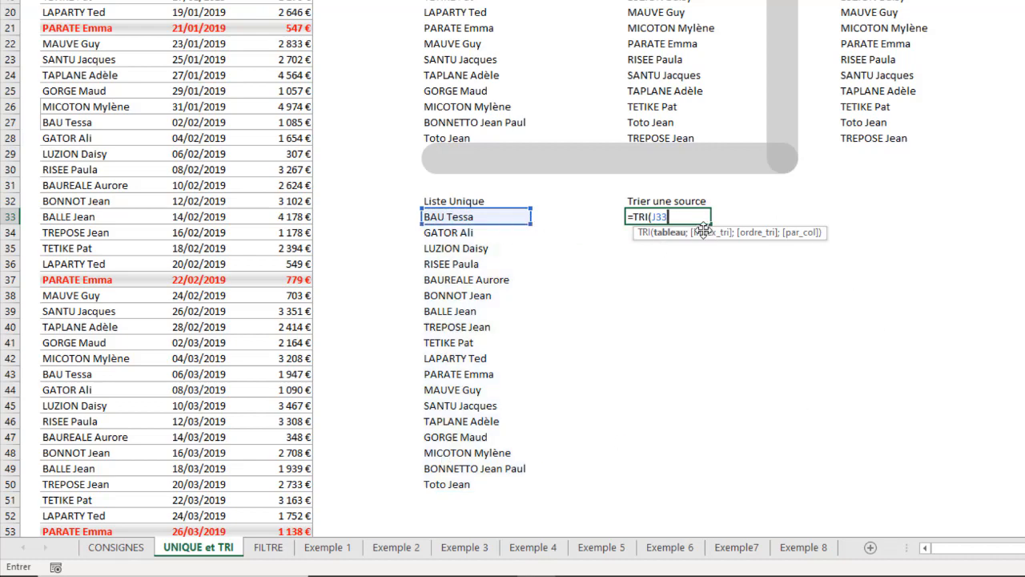
type("#")
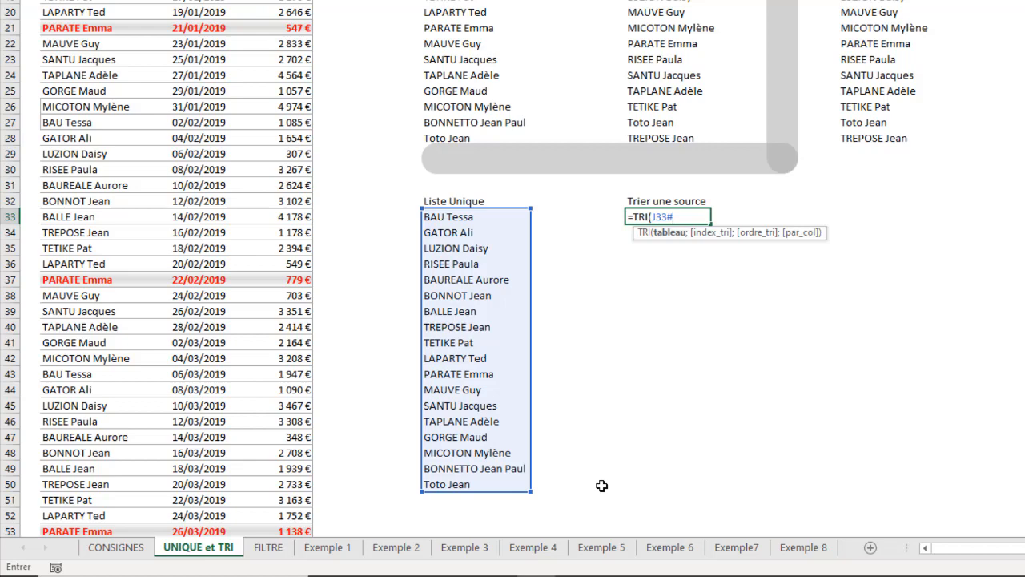
type(";")
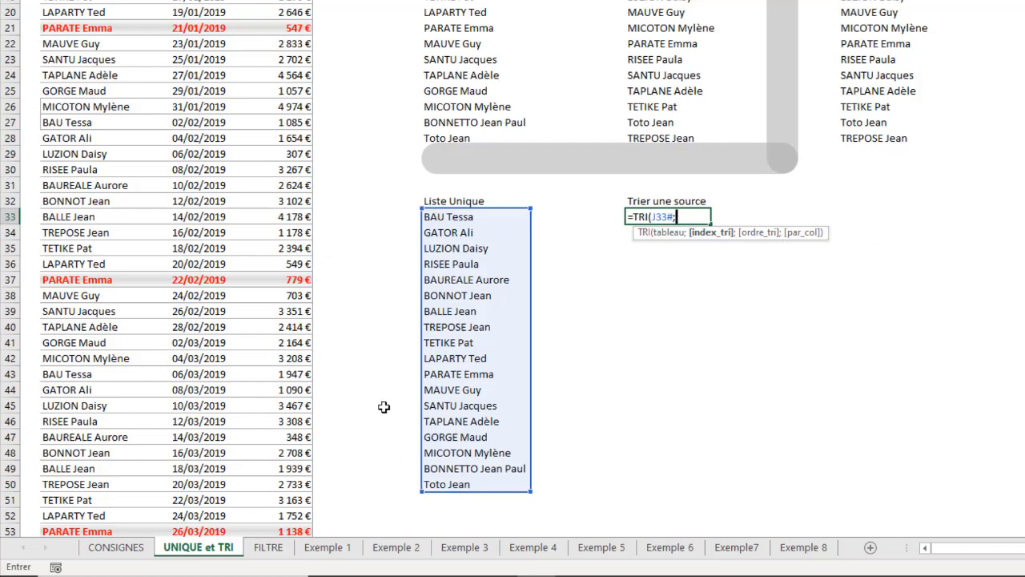
type(";")
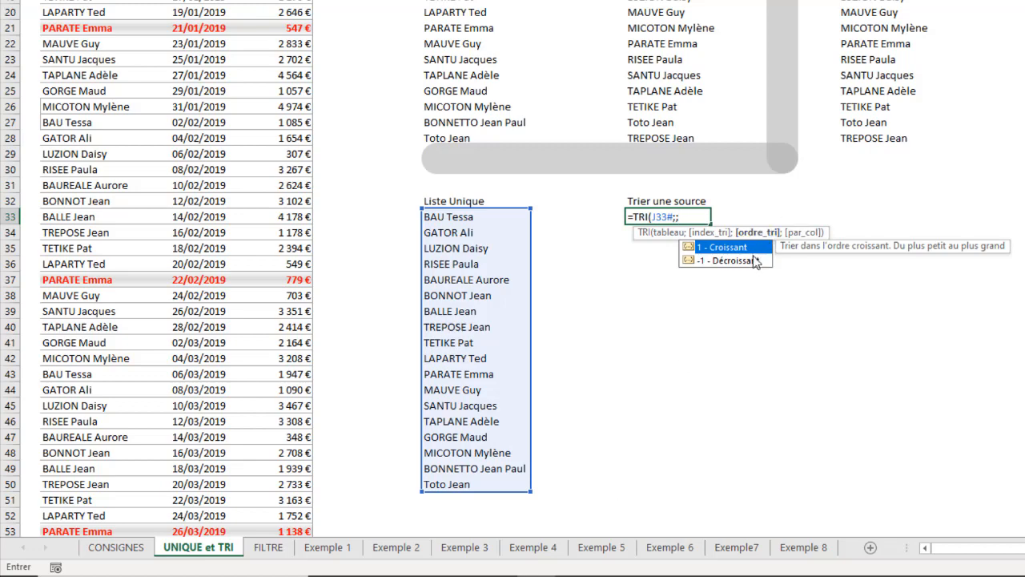
type("1)")
key("Return")
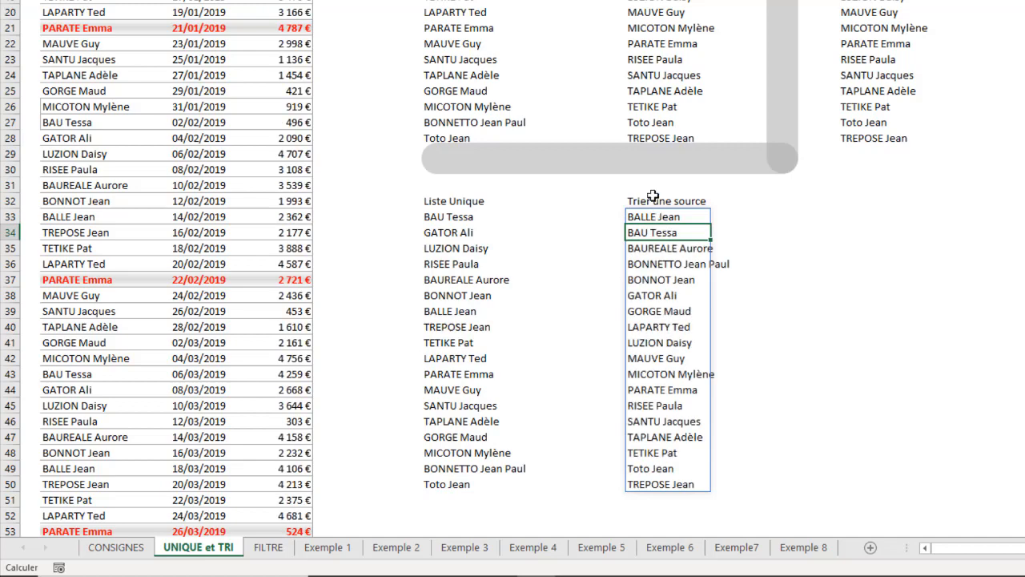
Try a sort order (Ordre_tri) of 0 in the function arguments of the TRI formula in L33.
left_click(652, 214)
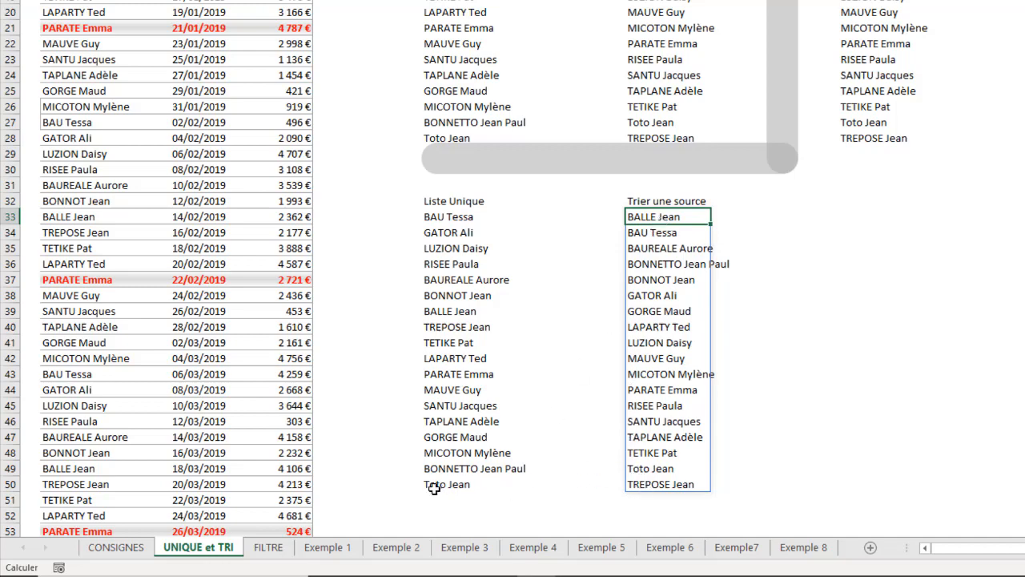
left_click(658, 203)
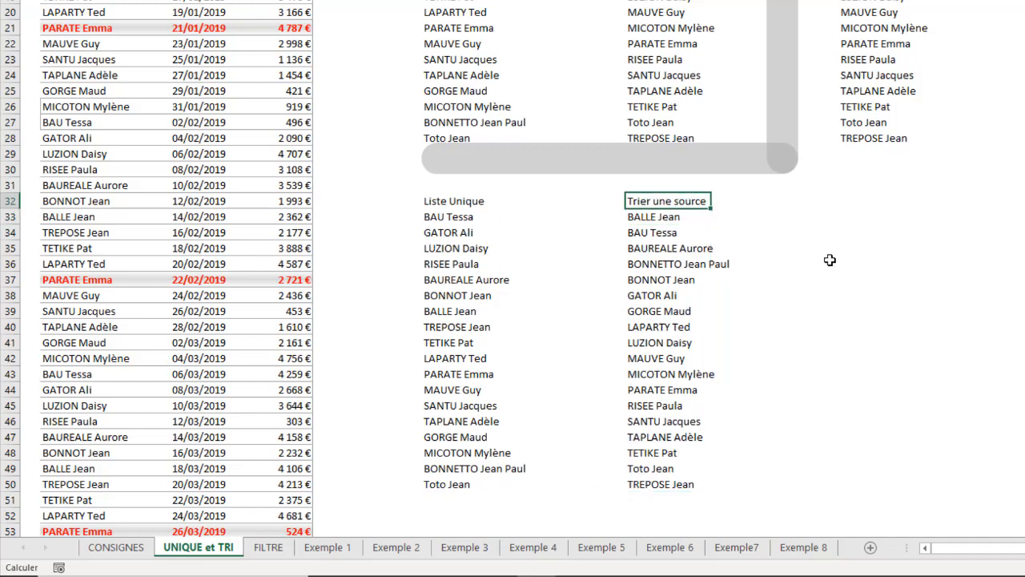
left_click_drag(652, 216, 649, 484)
left_click(652, 220)
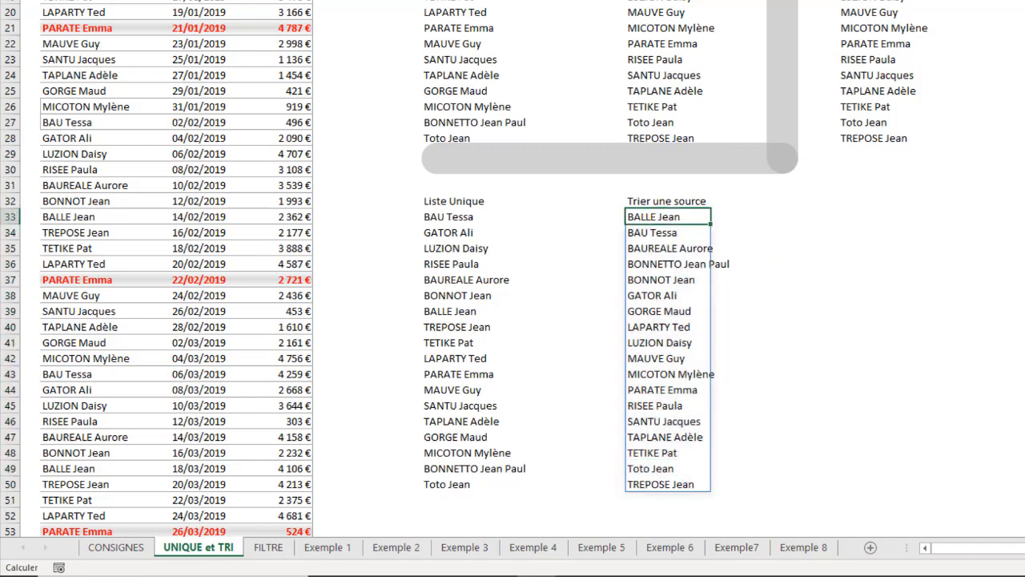
key("F2")
key("shift+F3")
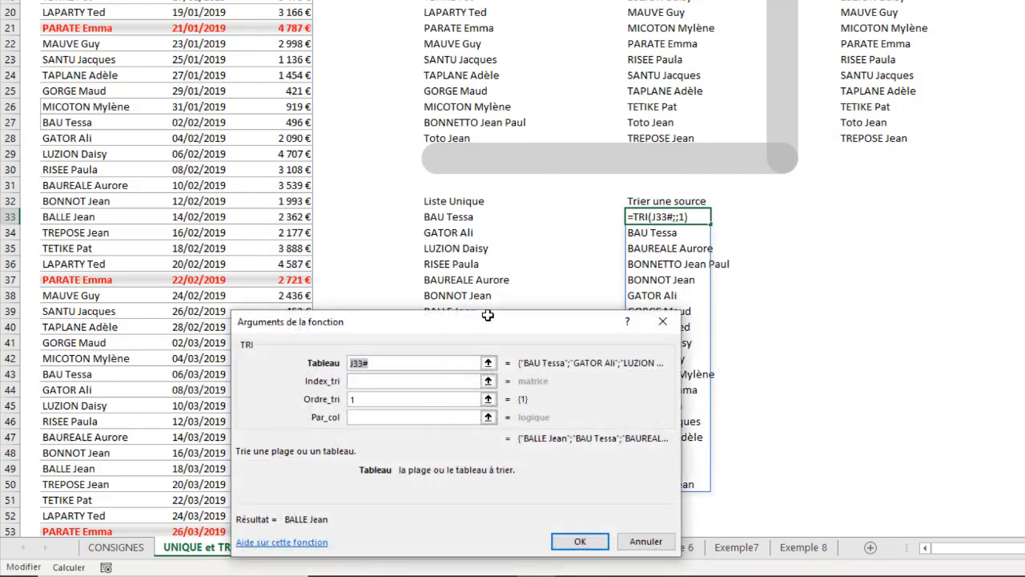
left_click(371, 406)
left_click_drag(371, 406, 303, 399)
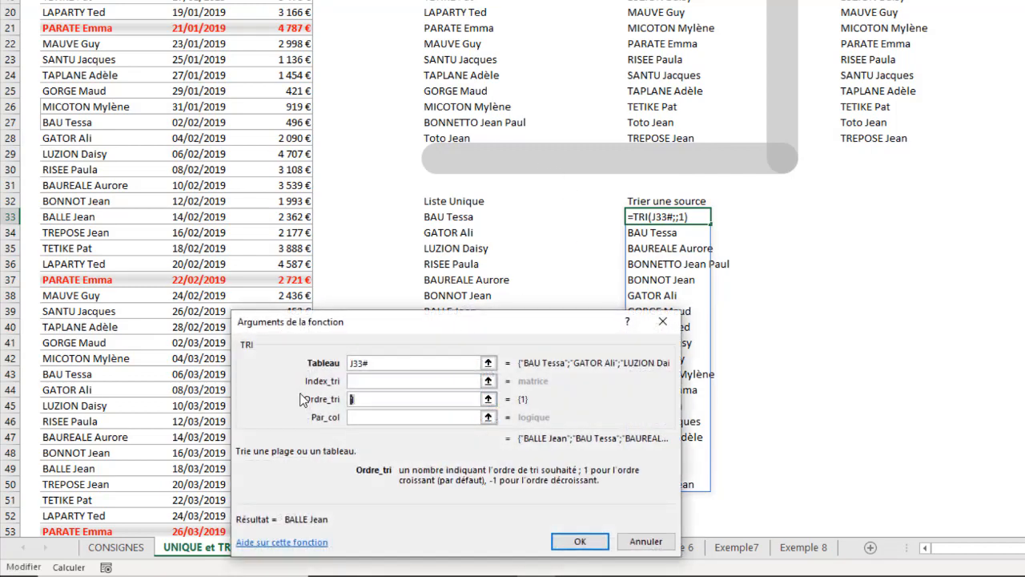
type("0")
key("Return")
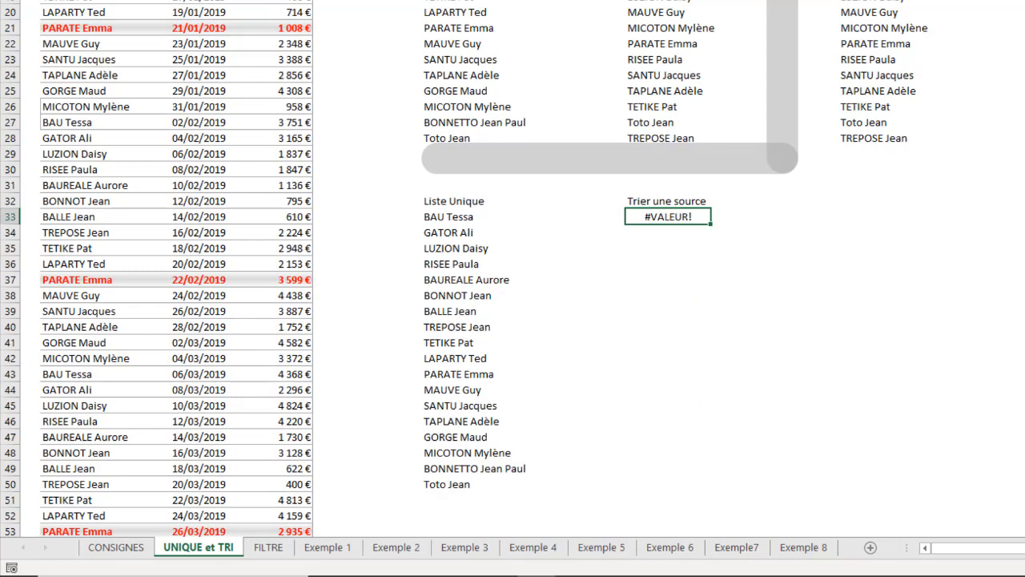
Set the sort order of the TRI formula in L33 to -1 for descending order and check the sorted list.
key("F2")
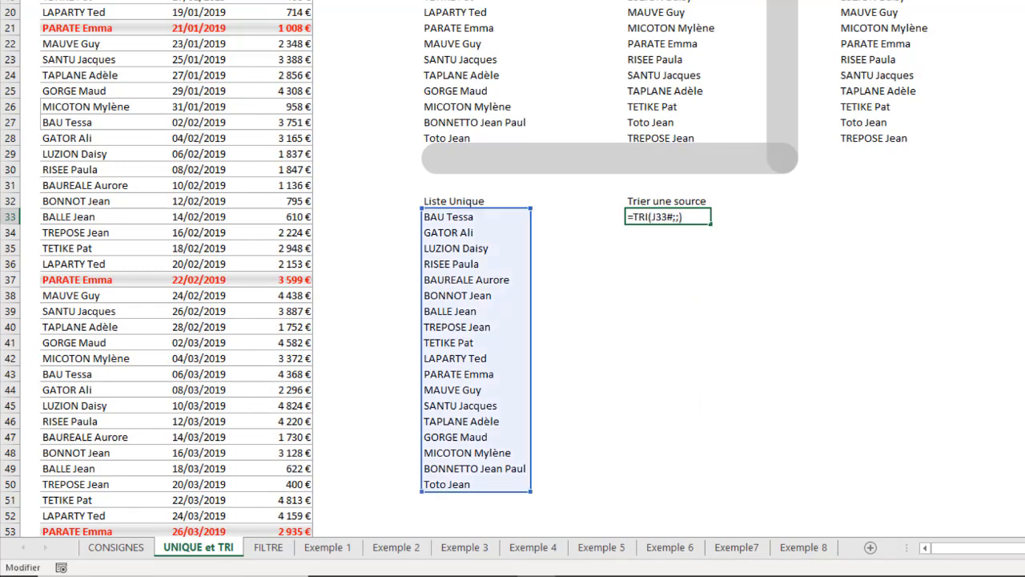
type("-1")
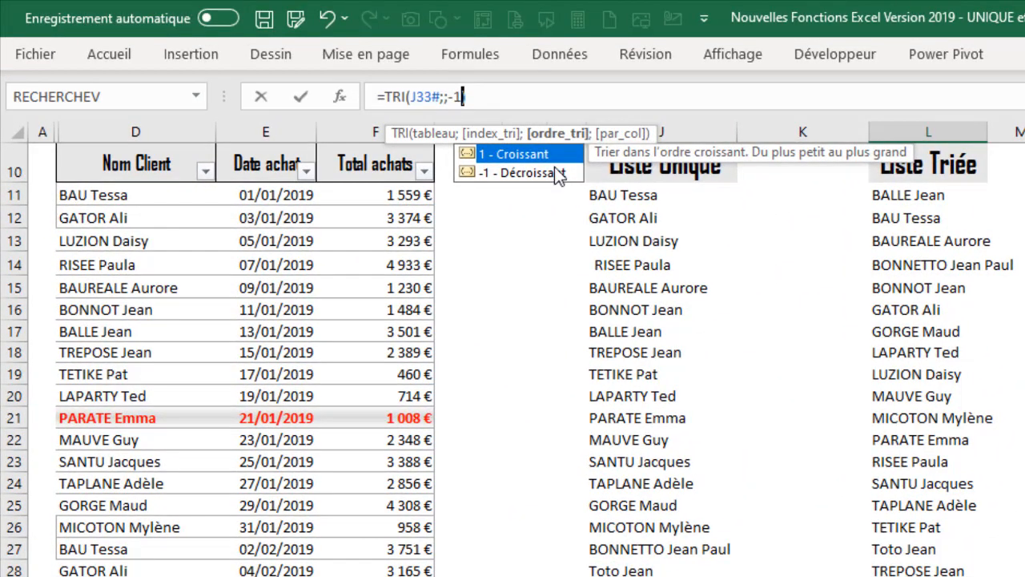
key("Return")
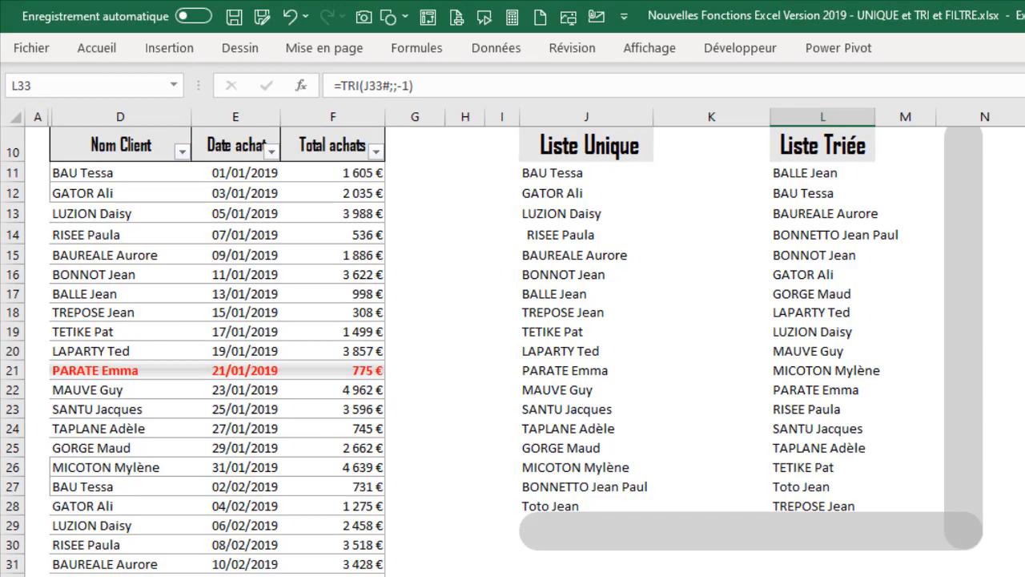
left_click(448, 332)
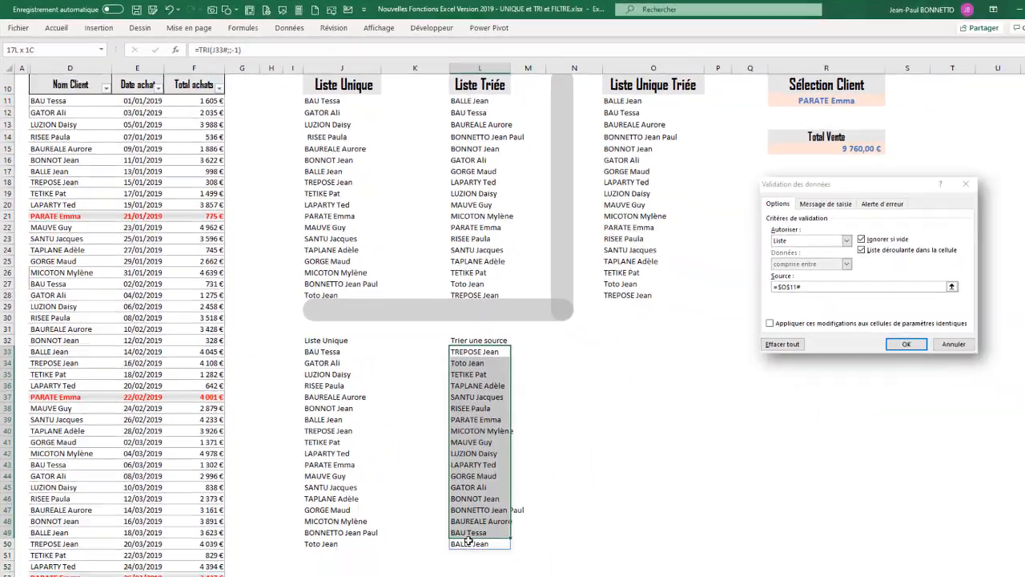
left_click(449, 332)
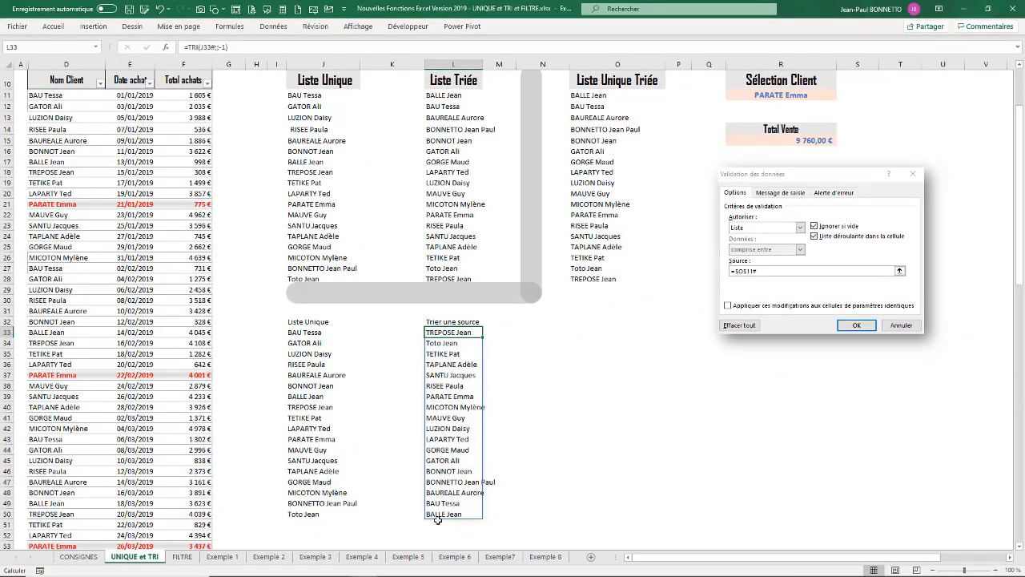
left_click_drag(437, 520, 437, 517)
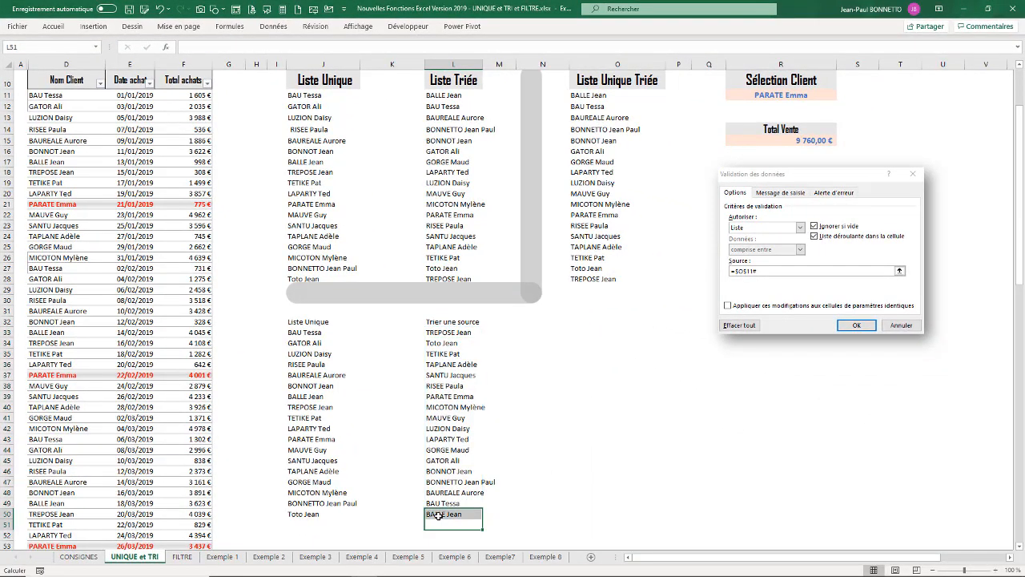
Set the sort order of the TRI formula in L33 to 1 for ascending order and compare it with the UNIQUE formula in J33.
left_click(442, 331)
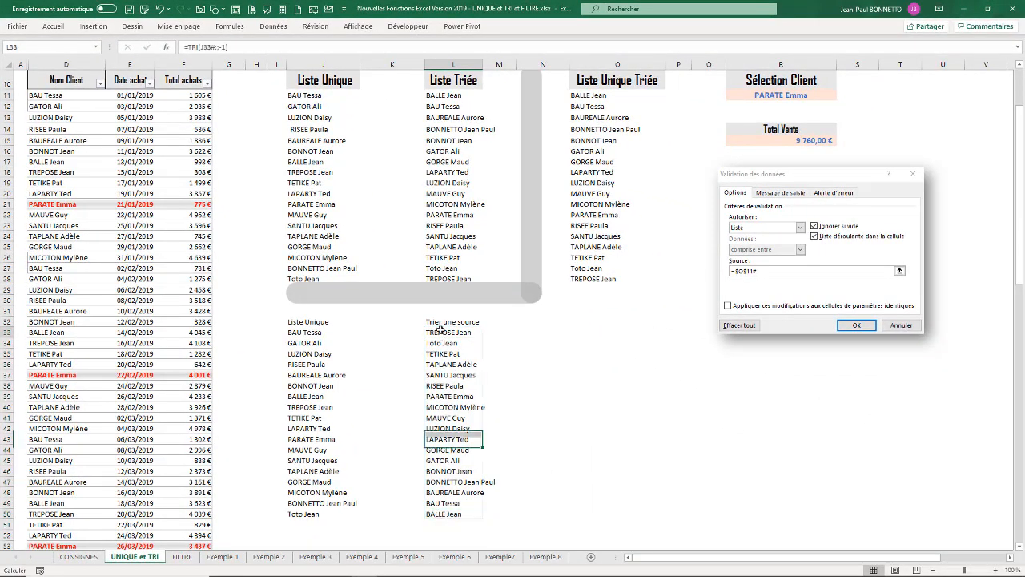
left_click(223, 46)
key("BackSpace")
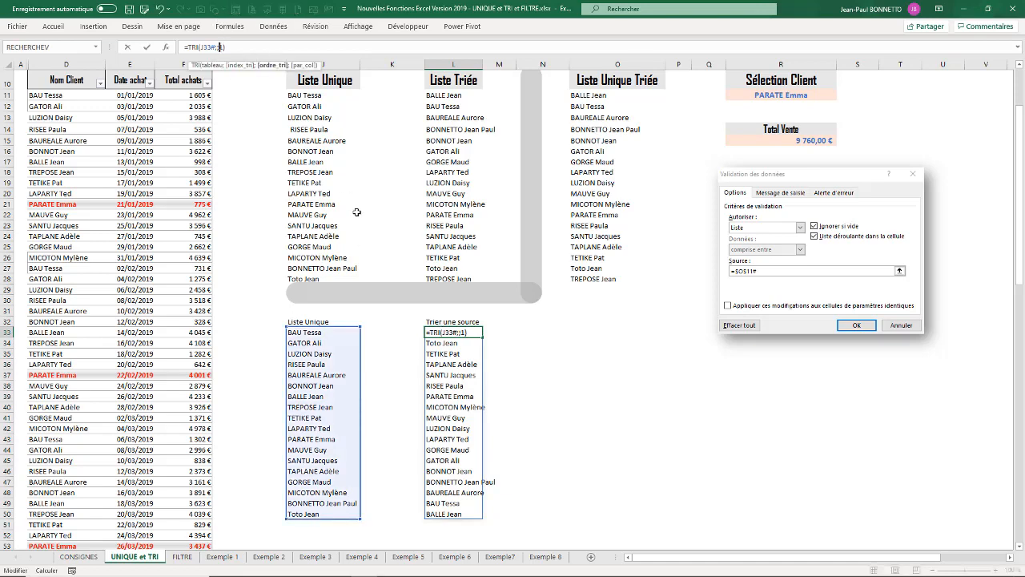
key("Return")
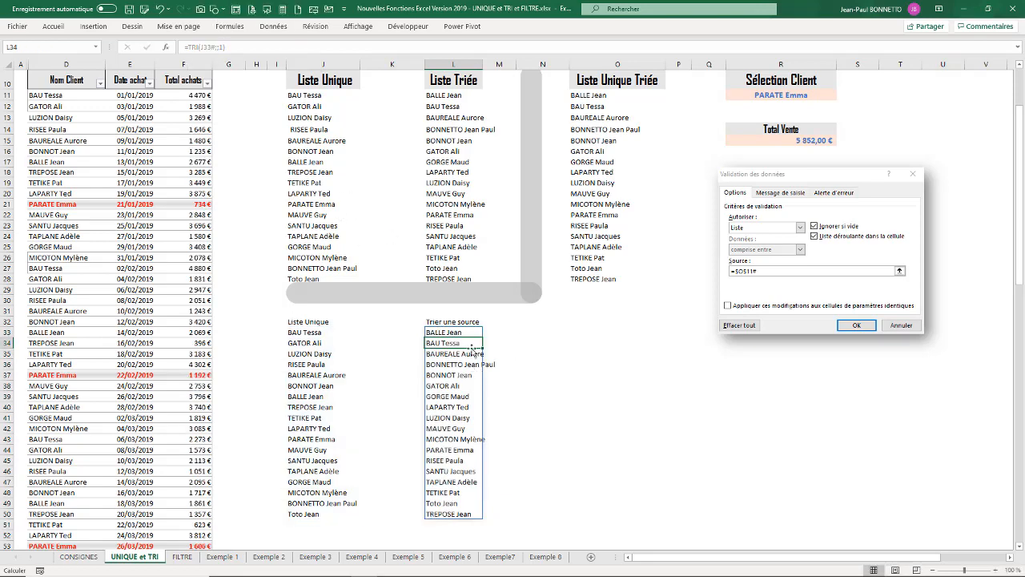
left_click(463, 333)
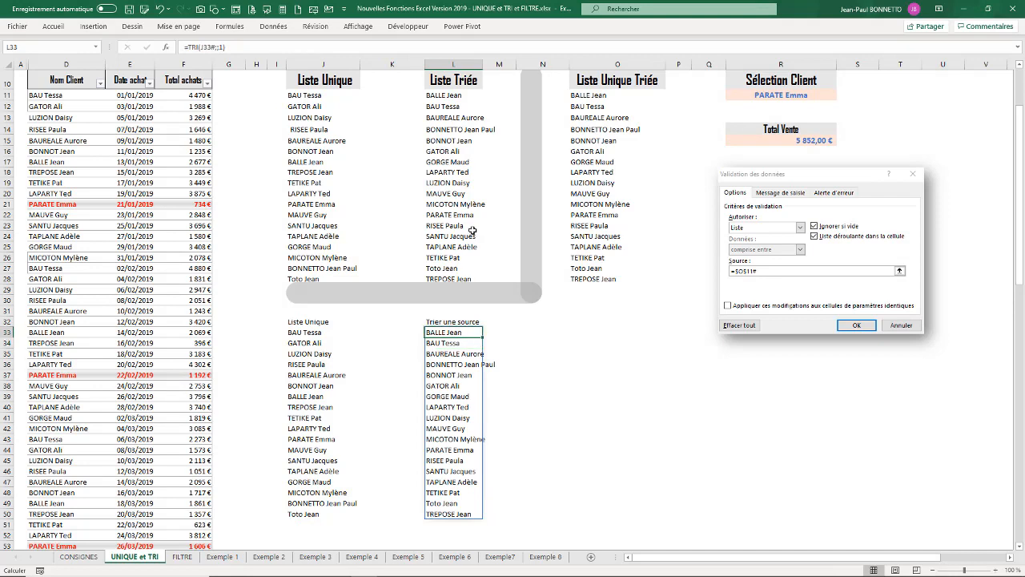
left_click(328, 332)
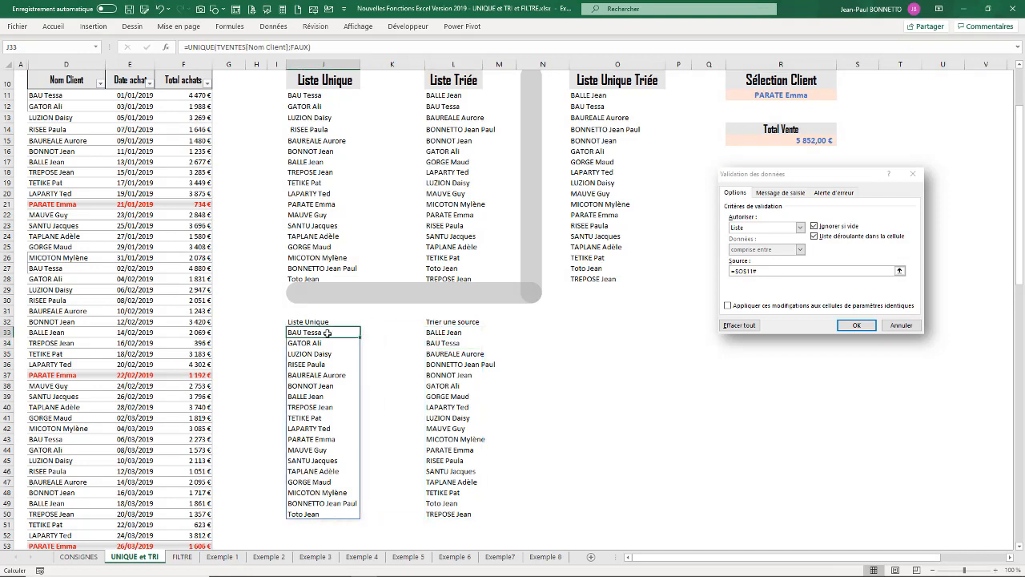
left_click(439, 332)
left_click(300, 334)
left_click(446, 337)
Enter the heading "Extraction Sans Doublons et Triée" in O32.
left_click(600, 330)
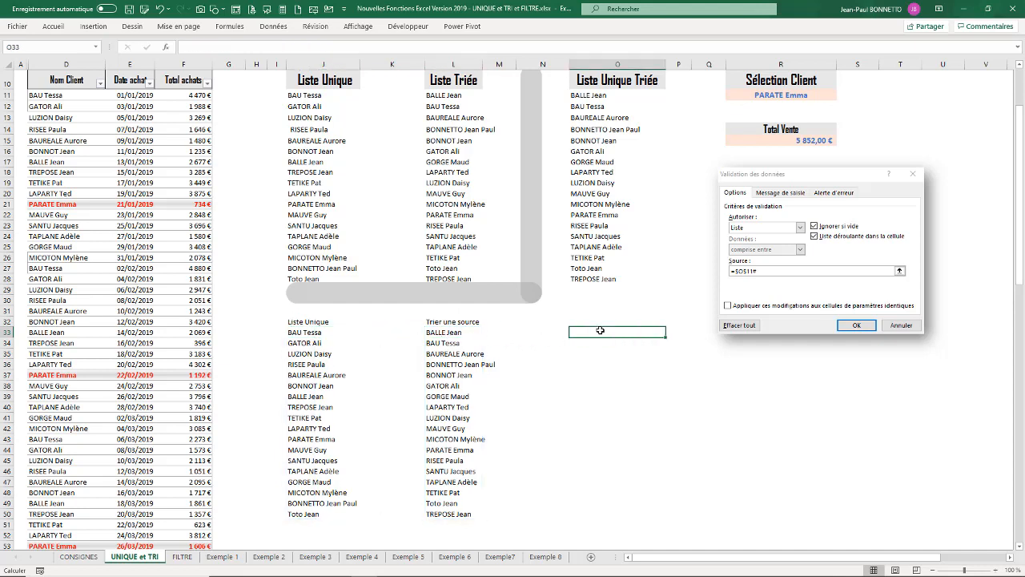
left_click(587, 319)
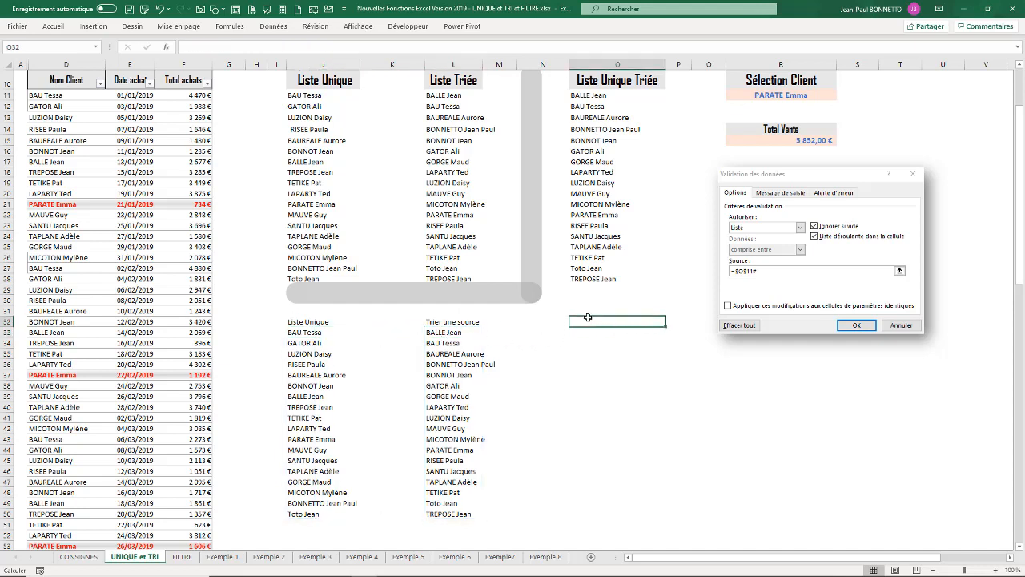
type("Extract")
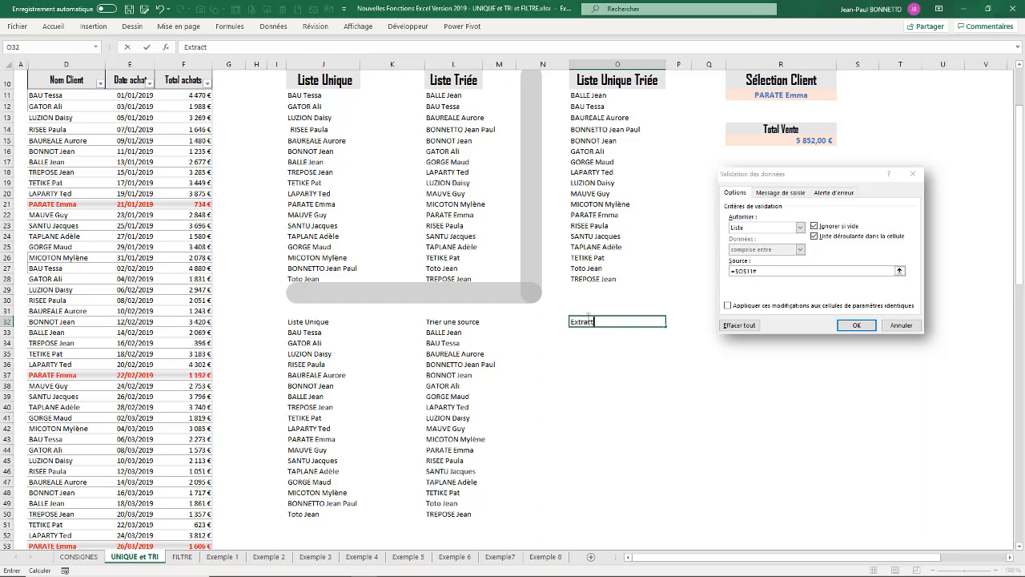
type("ion Dans Doublons et Tr")
type("ié")
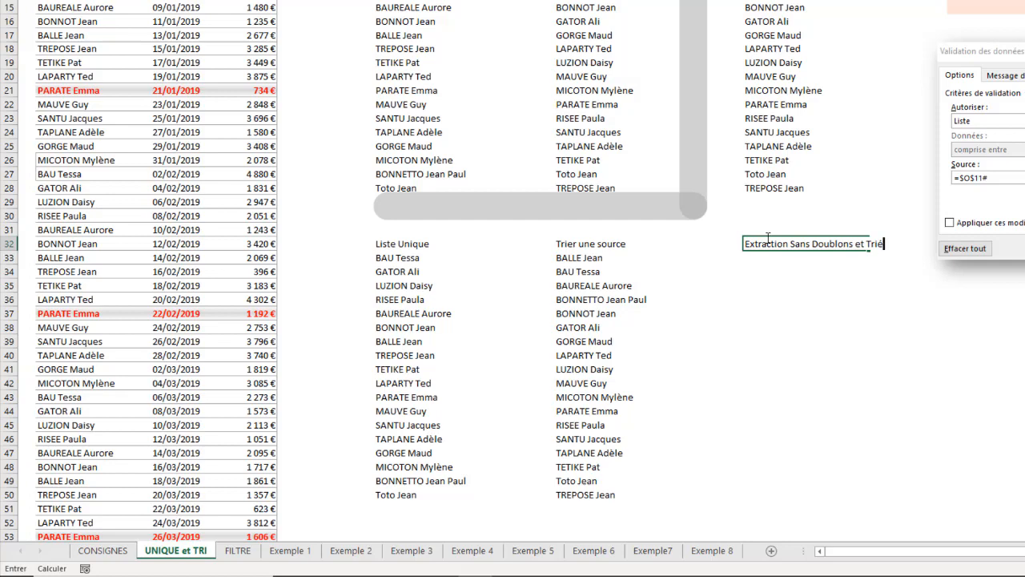
type("e")
key("Return")
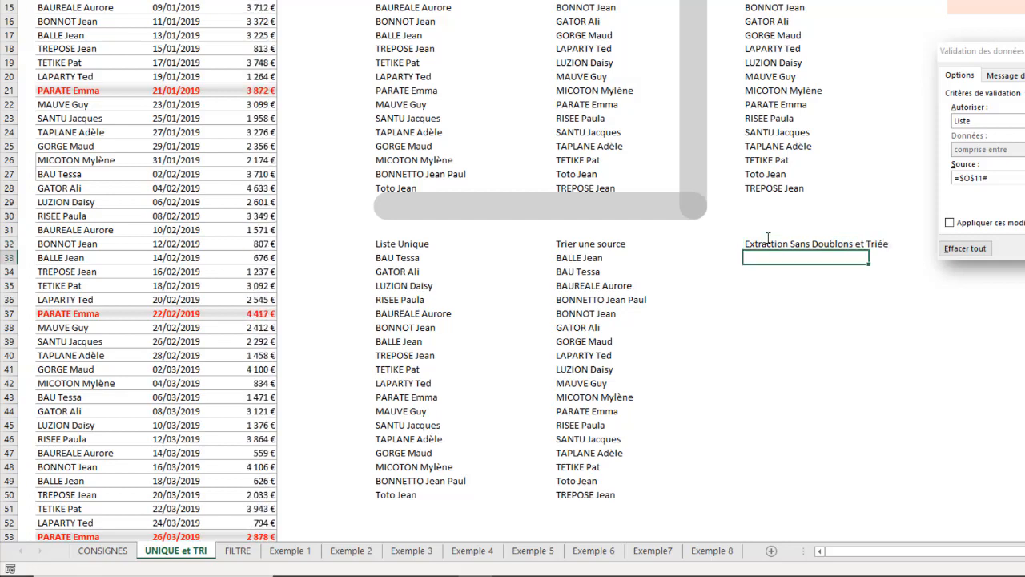
Enter =UNIQUE(TVENTES[Nom Client];0) in O33 to extract the client names without duplicates, and look over the extracted list.
type("=unique(")
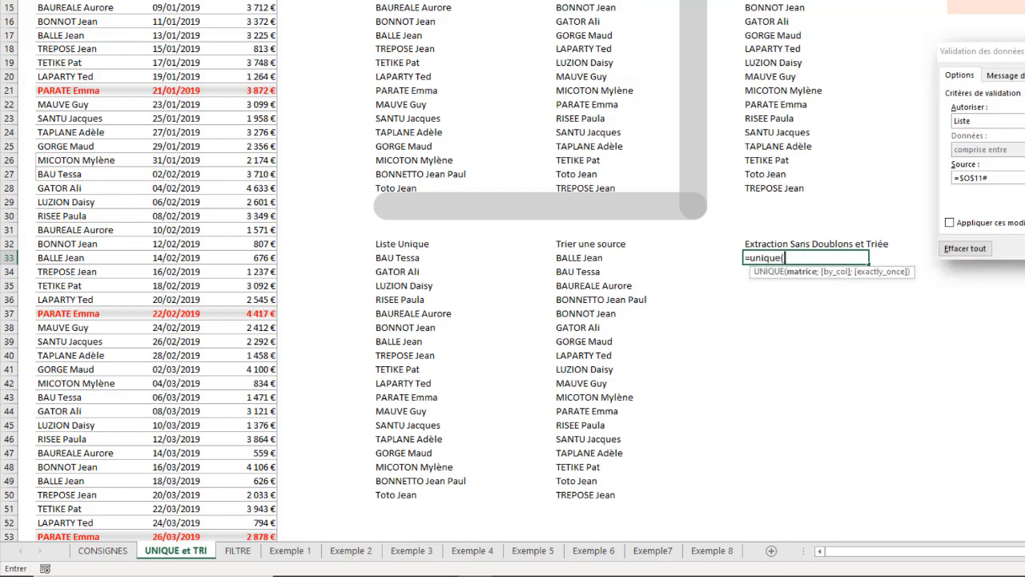
scroll(513, 270, "up", 2)
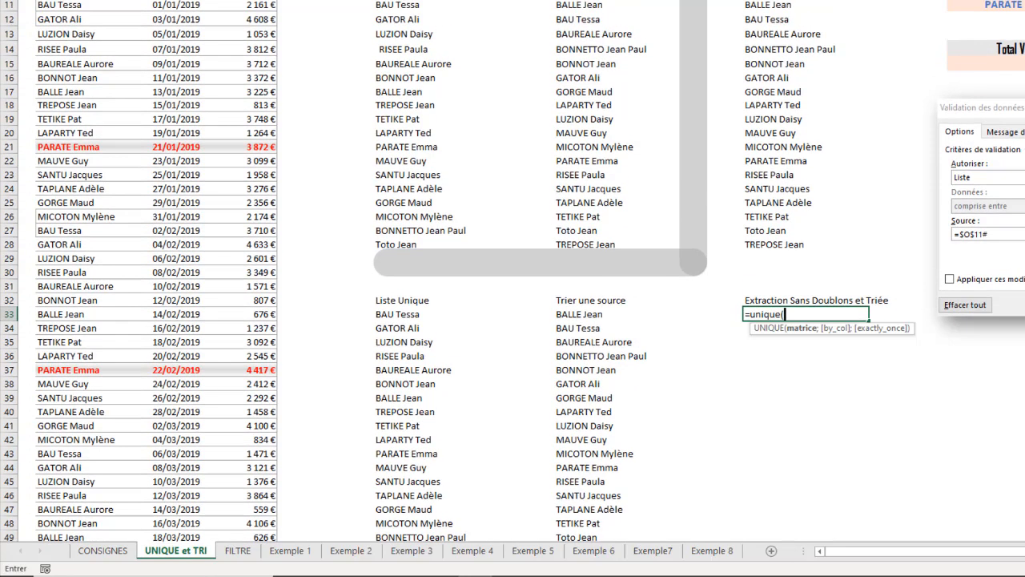
left_click_drag(86, 4, 86, 536)
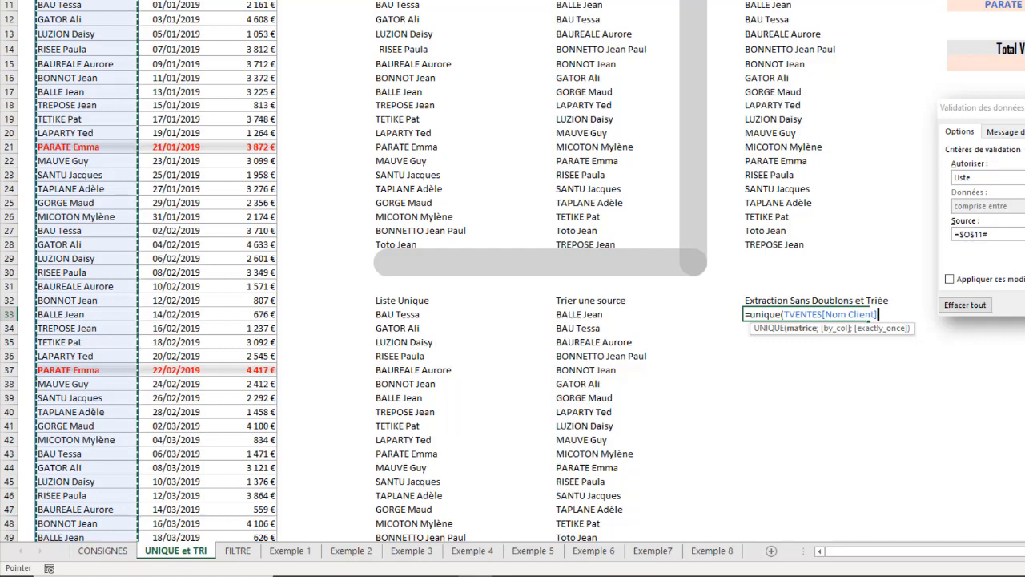
type(";")
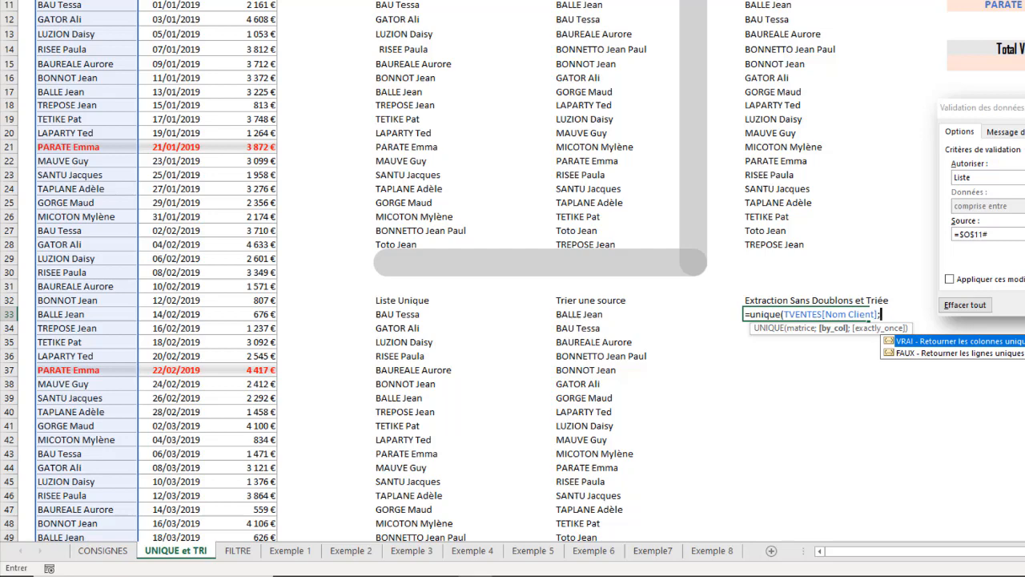
type("0)")
key("Return")
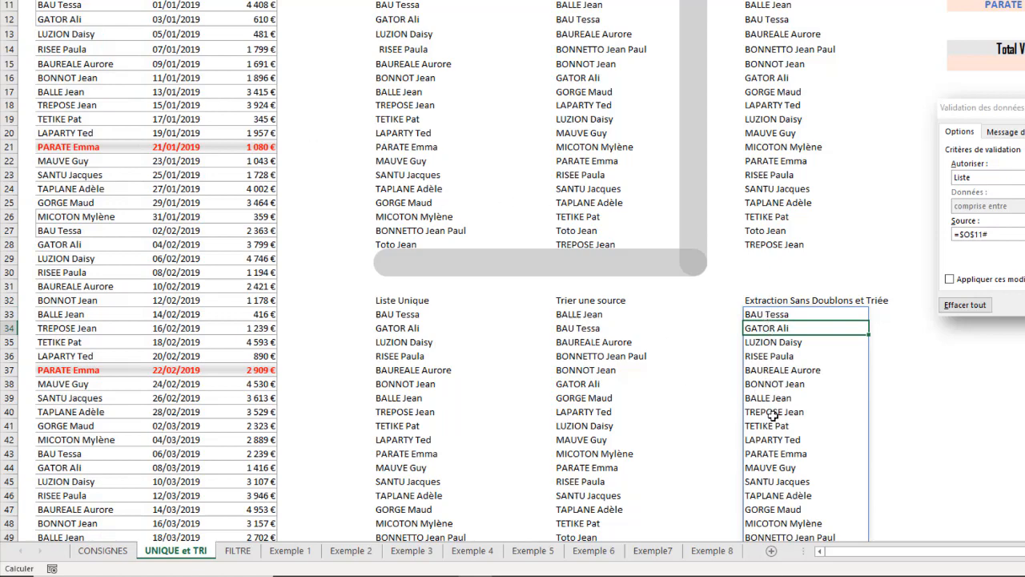
scroll(789, 219, "down", 3)
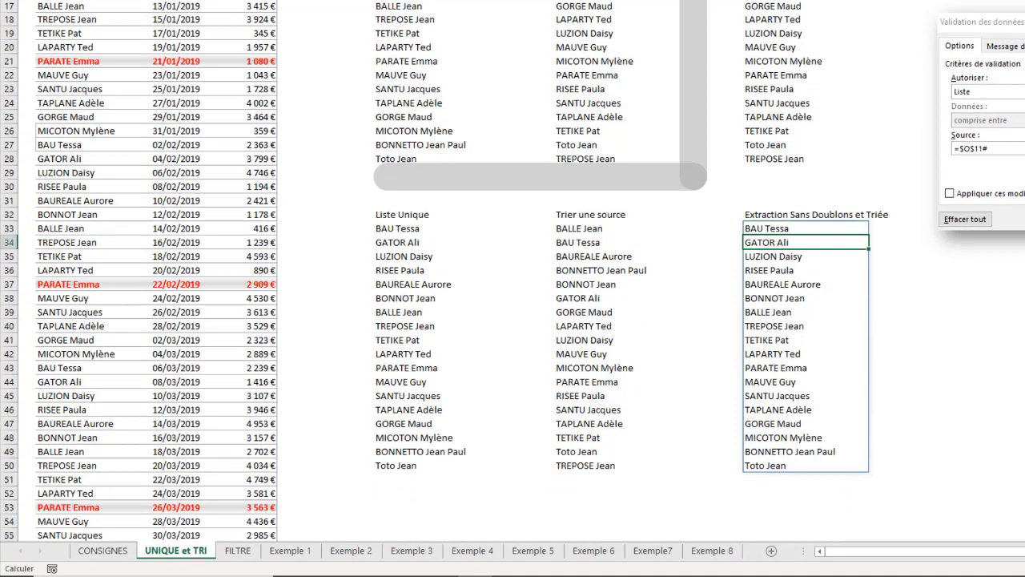
scroll(789, 219, "up", 4)
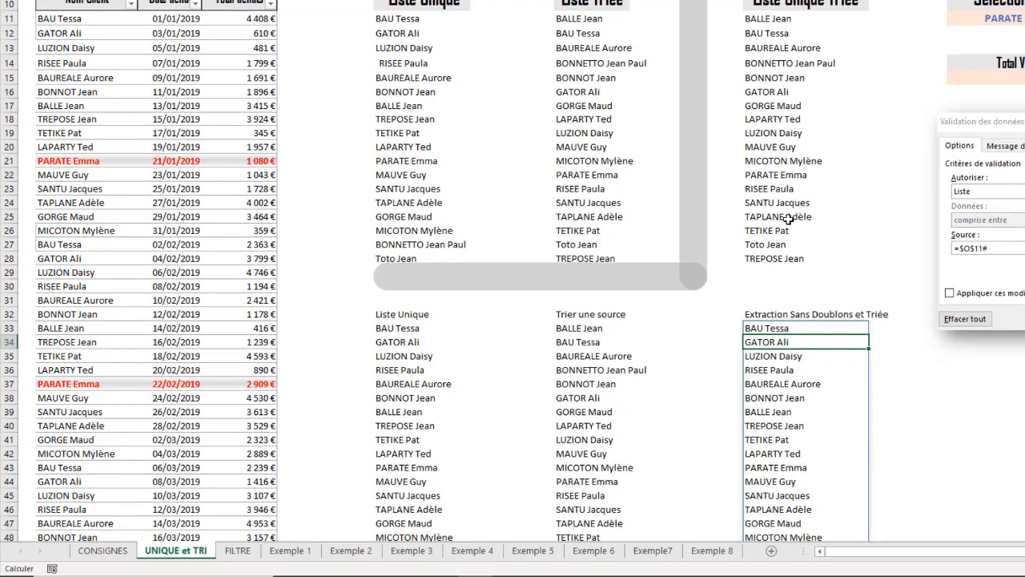
Nest the formula in O33 inside TRI as =TRI(UNIQUE(TVENTES[Nom Client];0);;1) and check the whole resulting list.
left_click(769, 328)
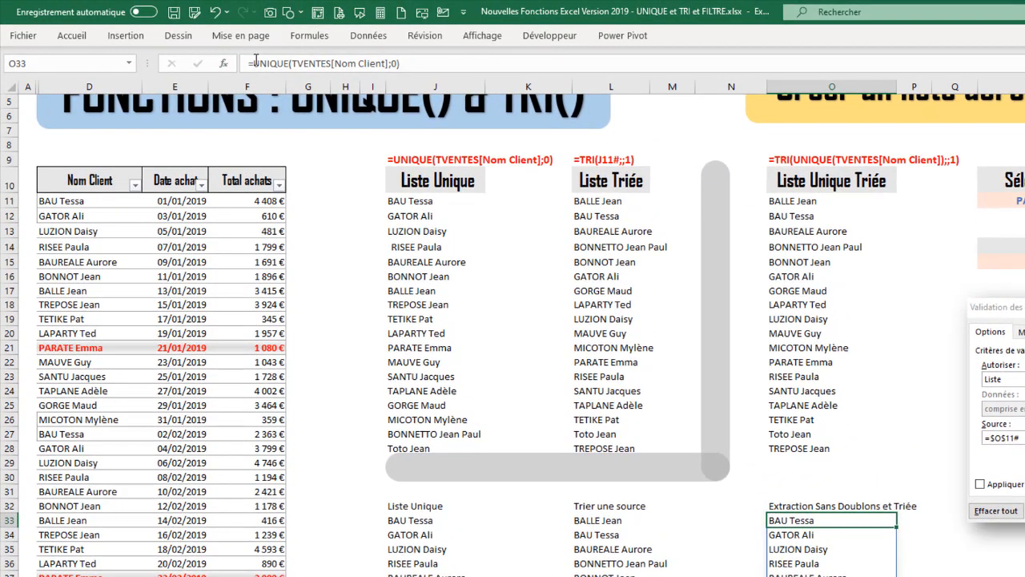
left_click(255, 63)
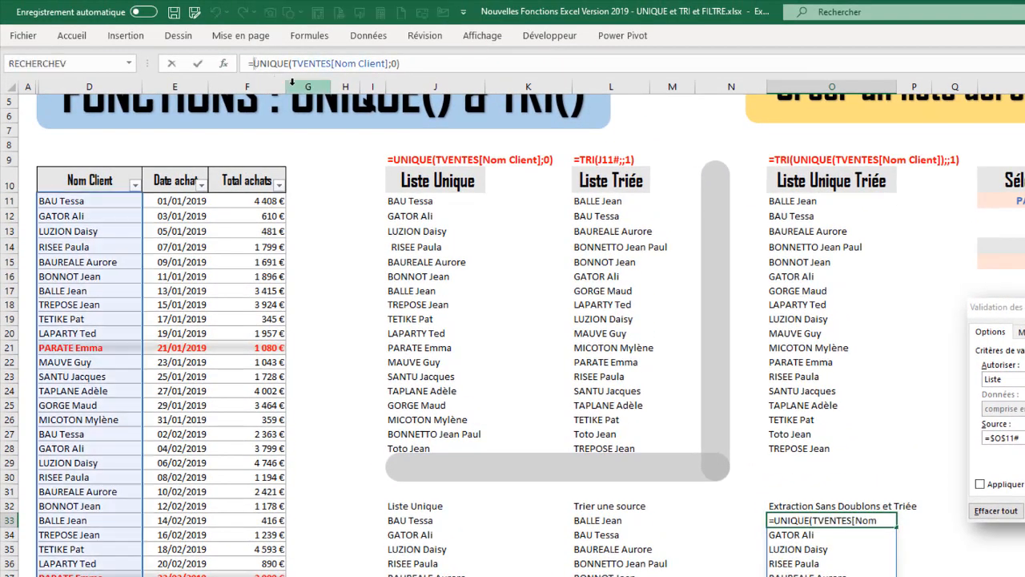
type("TRI(")
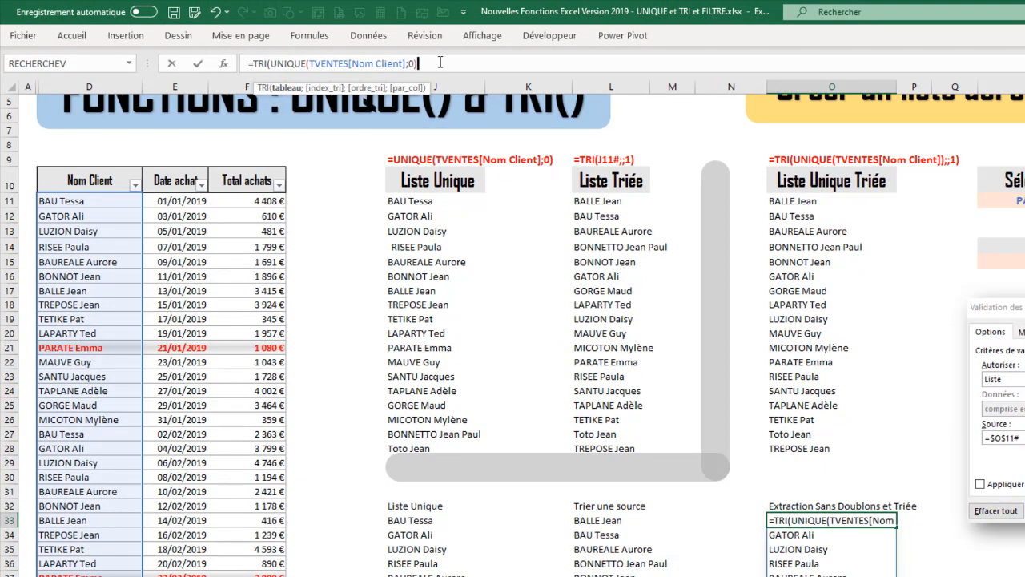
type(";")
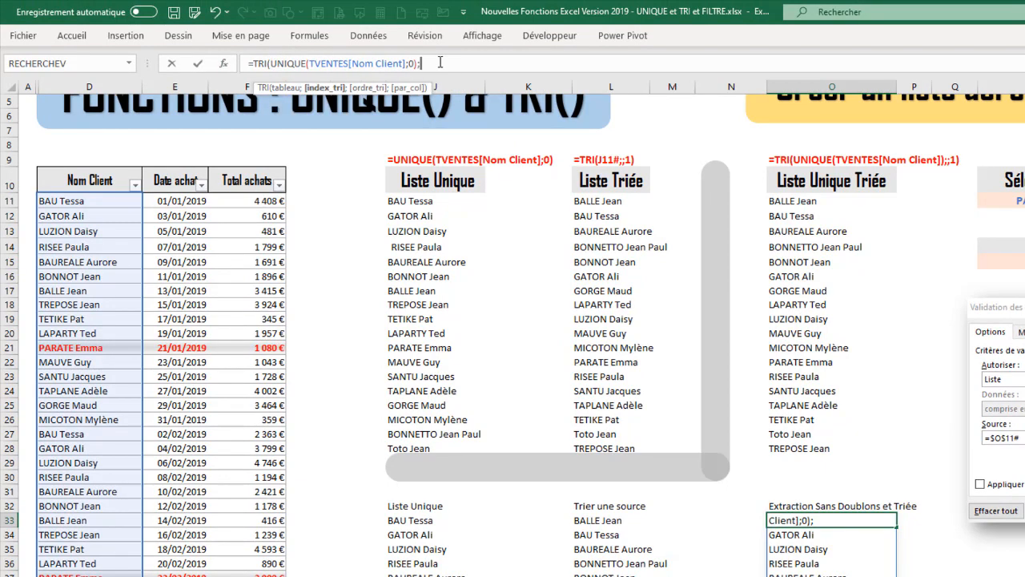
type(";")
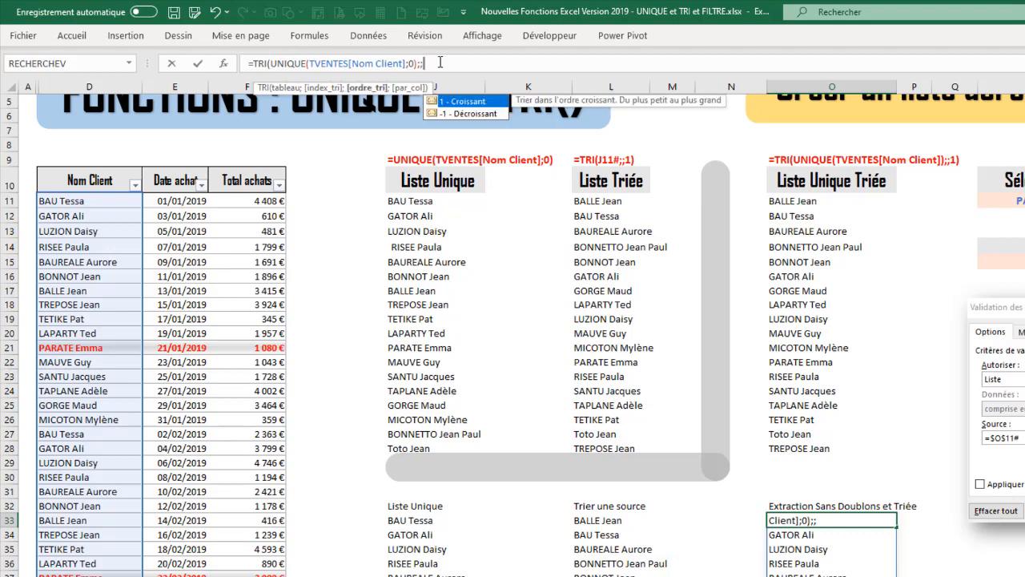
type("1)")
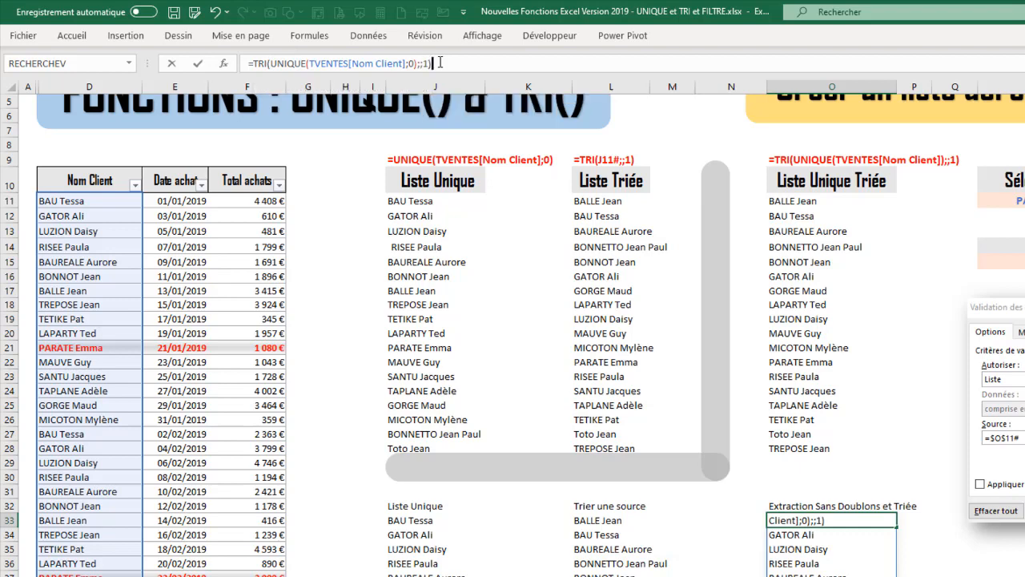
key("Return")
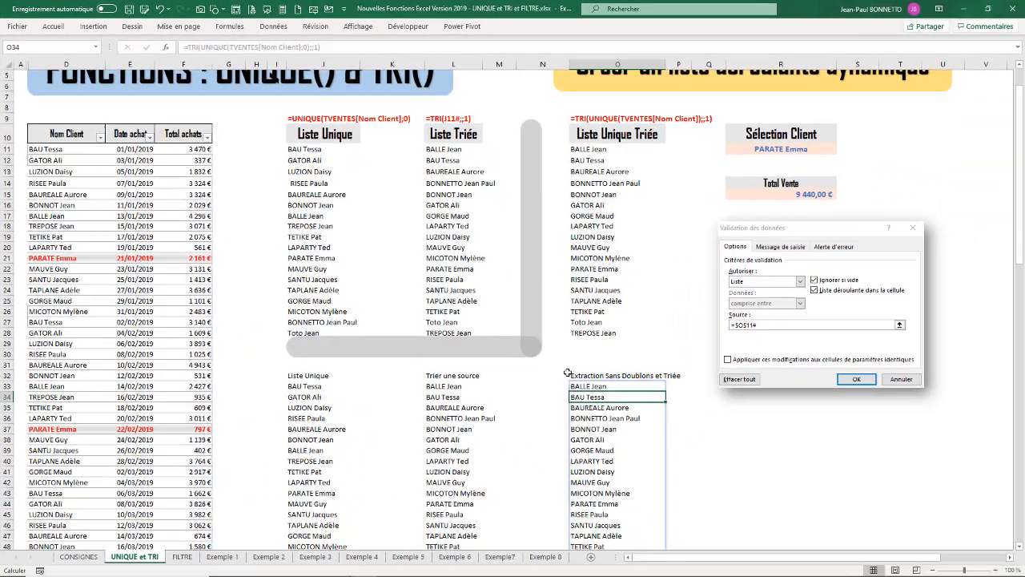
left_click(568, 373)
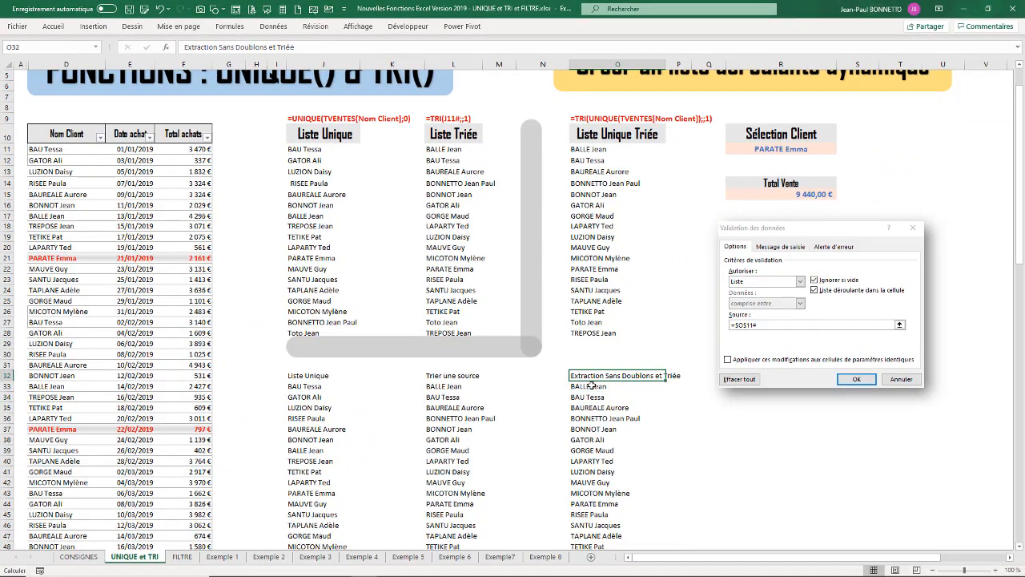
left_click_drag(591, 386, 597, 535)
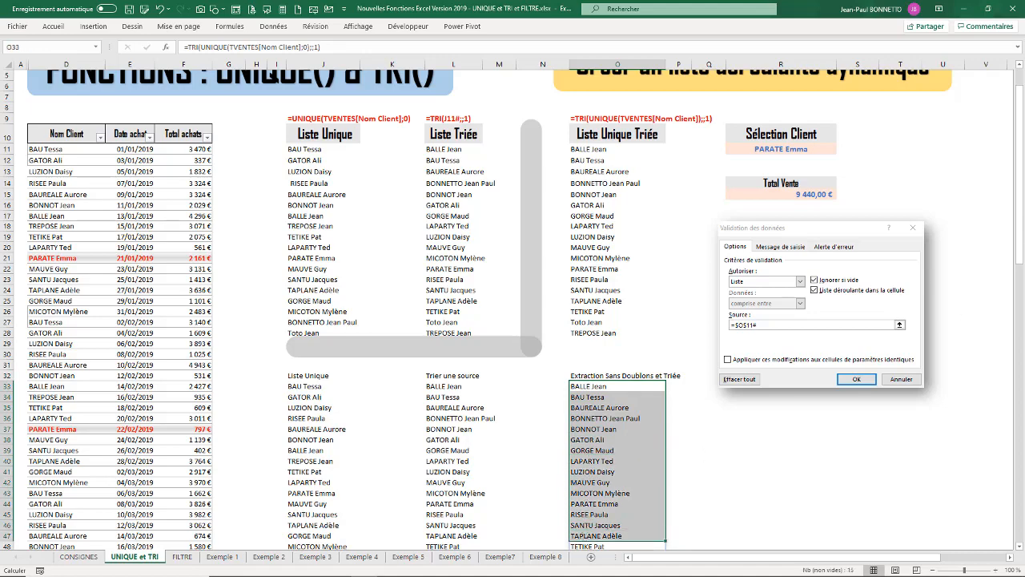
scroll(1021, 193, "down", 2)
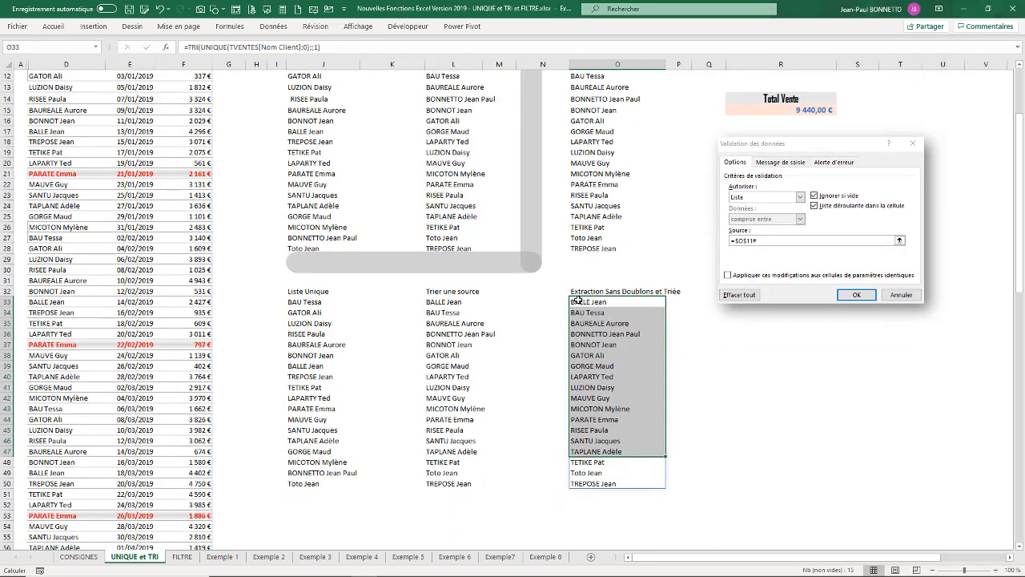
left_click_drag(578, 301, 577, 480)
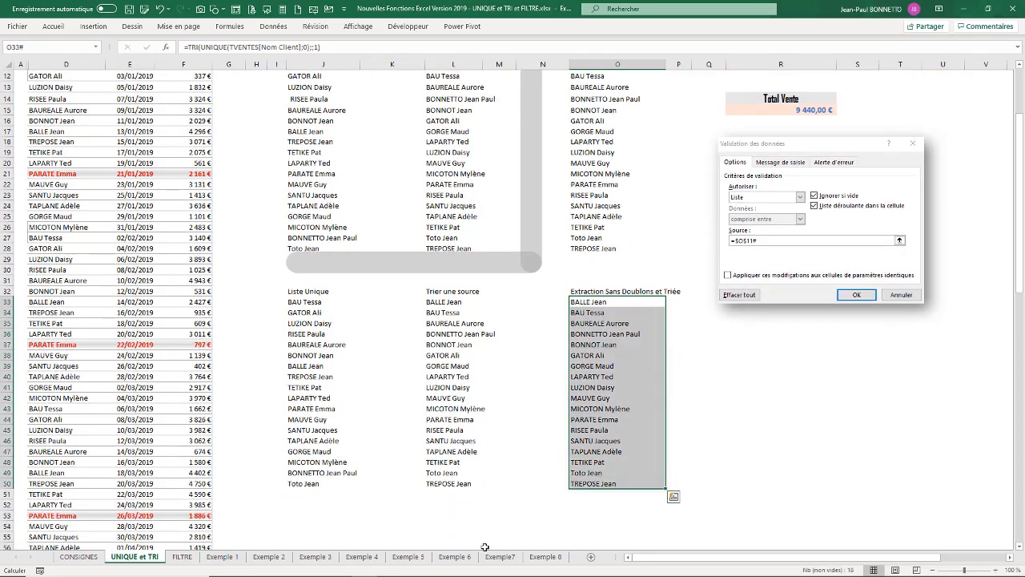
Add a sale in row 77 of TVENTES with a new client's full name and the purchase date 04/02/2020, and check the unique list's last entry.
left_click_drag(1018, 224, 1018, 376)
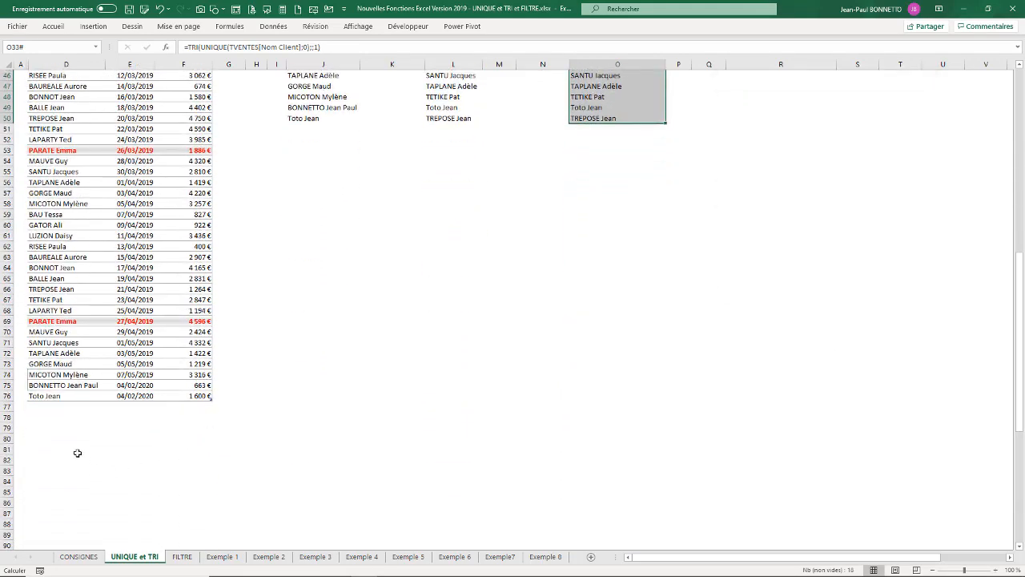
left_click(43, 398)
left_click(80, 410)
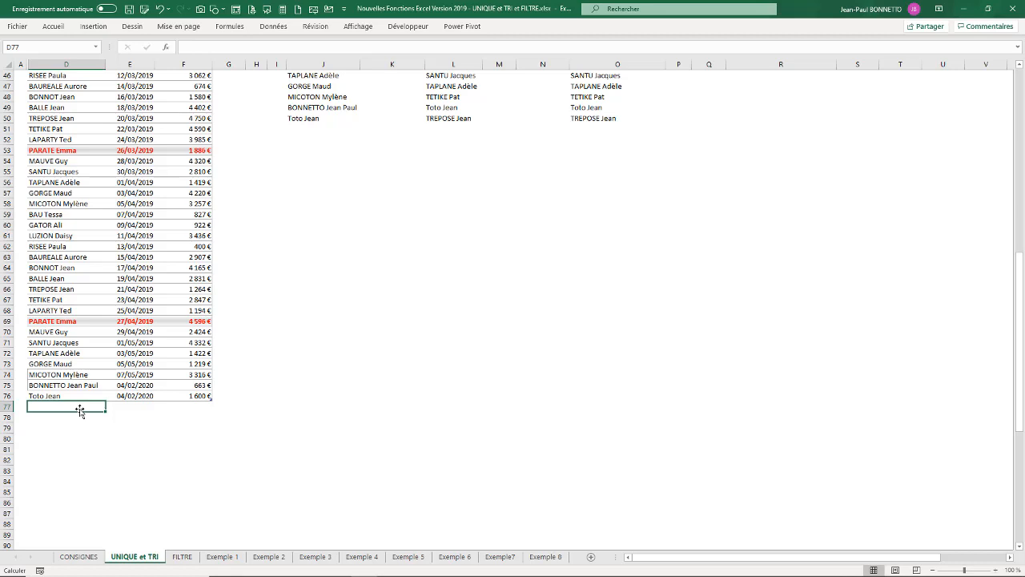
type("DURAND Paul")
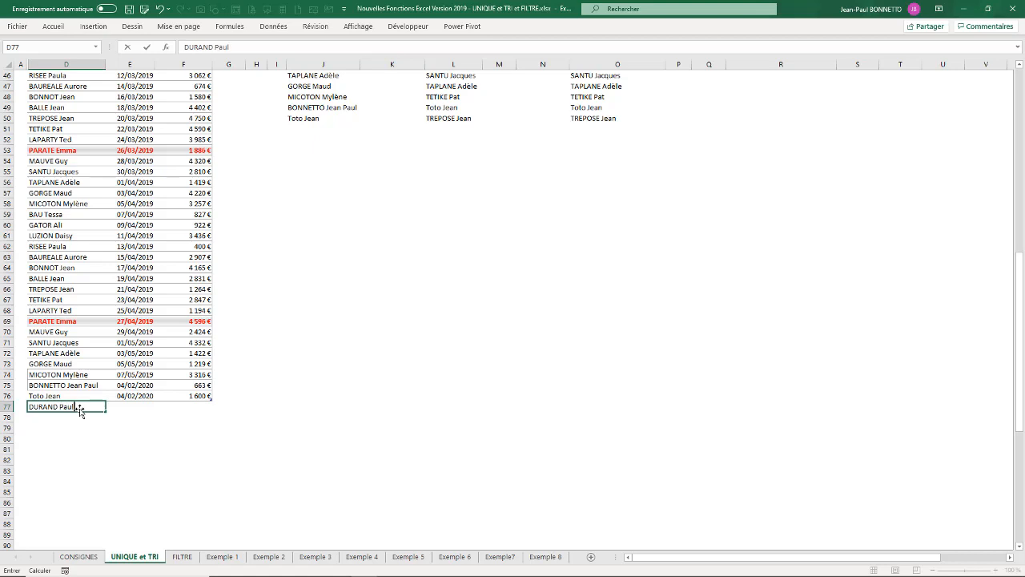
key("Tab")
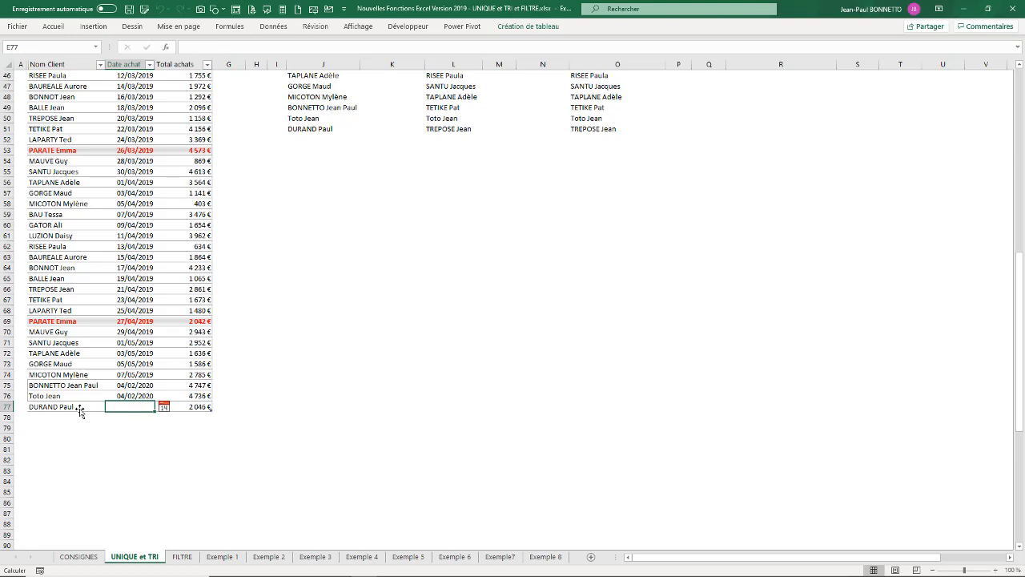
key("ctrl+shift+colon")
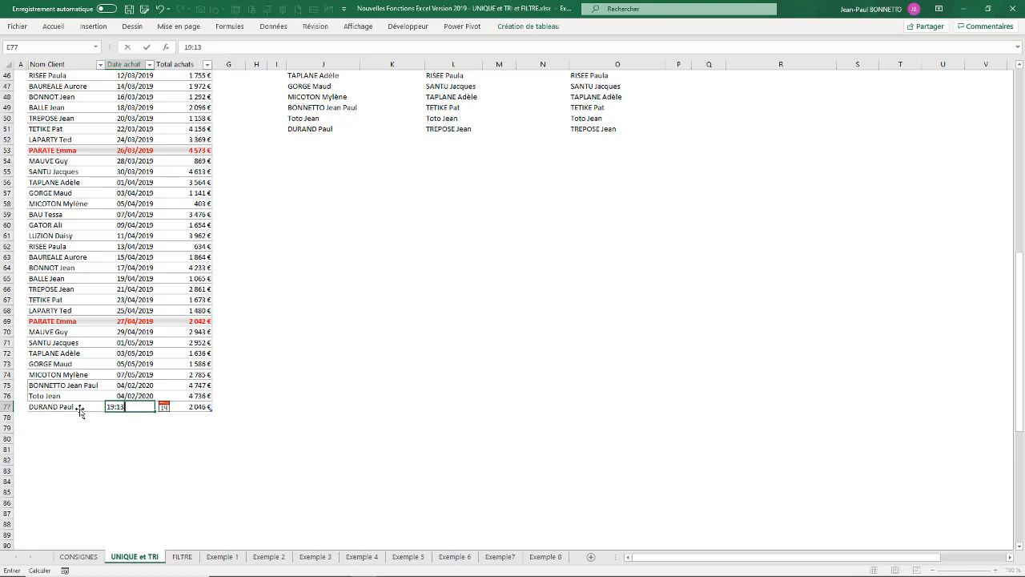
key("BackSpace")
key("BackSpace")
key("BackSpace")
key("ctrl+semicolon")
key("Tab")
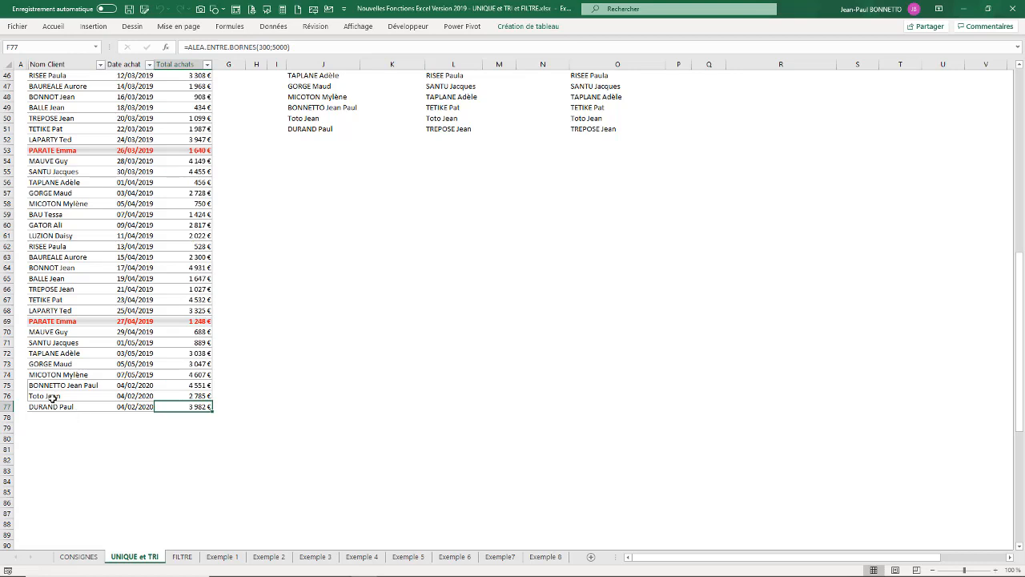
left_click(313, 129)
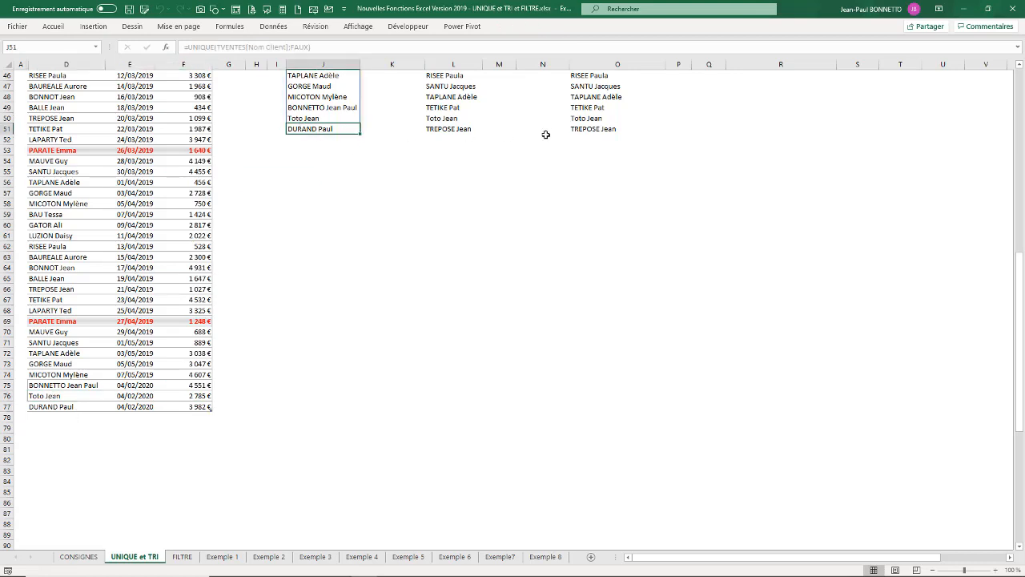
Check the newly added client's place in the combined unique and sorted list and review the formula in O33.
mouse_move(1021, 251)
left_mouse_down()
mouse_move(1021, 265)
mouse_move(1021, 253)
left_mouse_up()
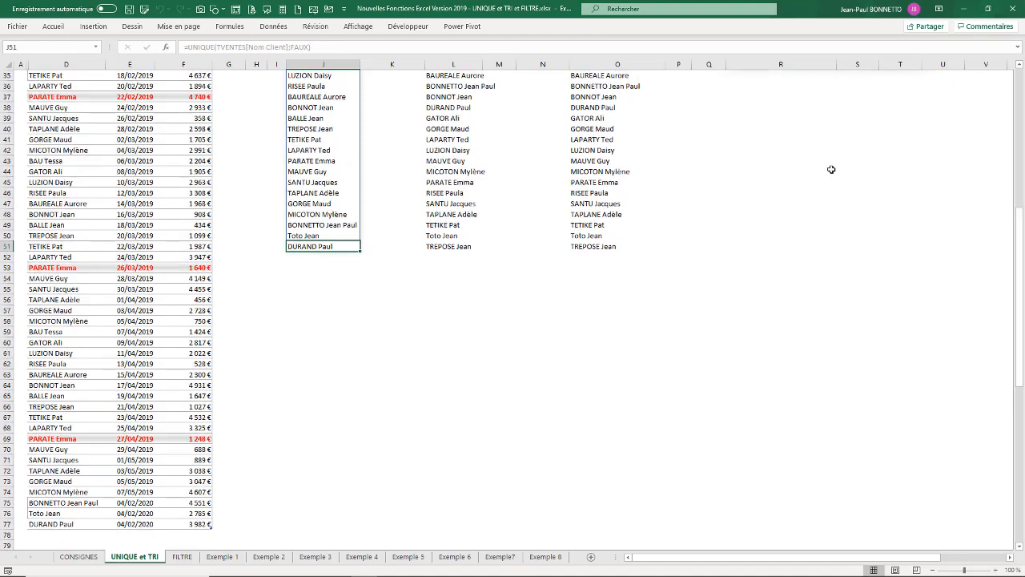
left_click(586, 111)
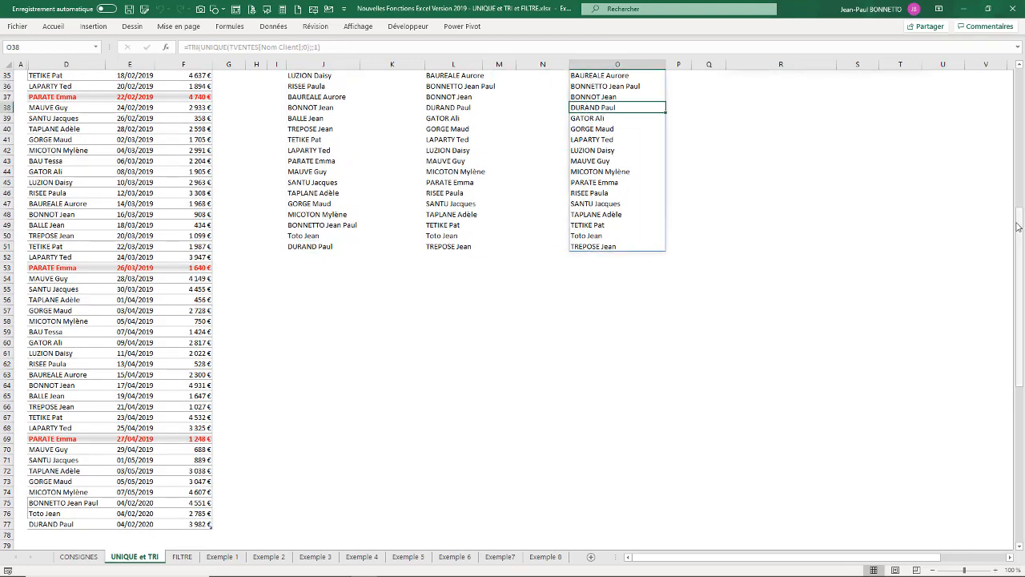
left_click_drag(1018, 227, 1018, 210)
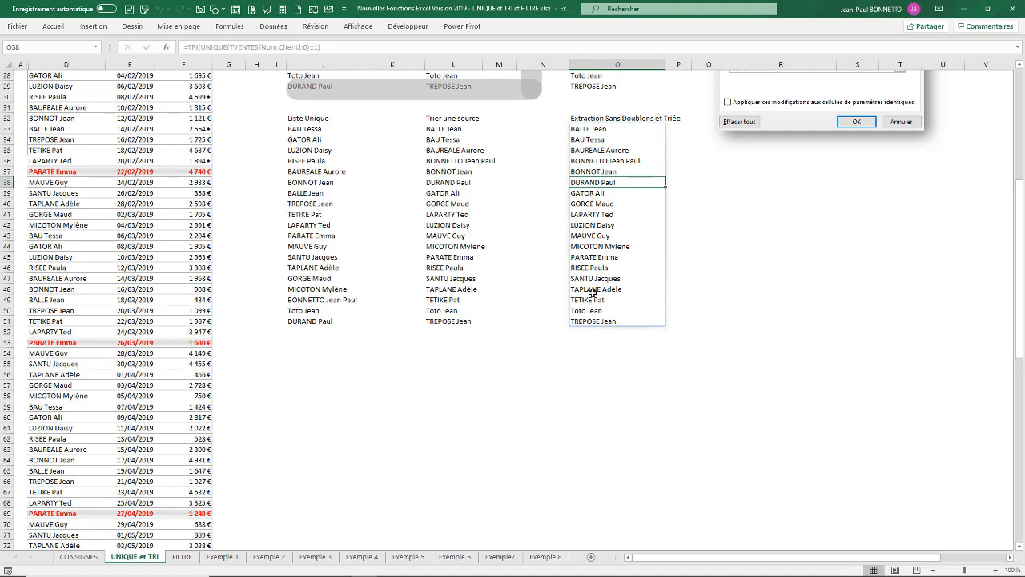
left_click(609, 130)
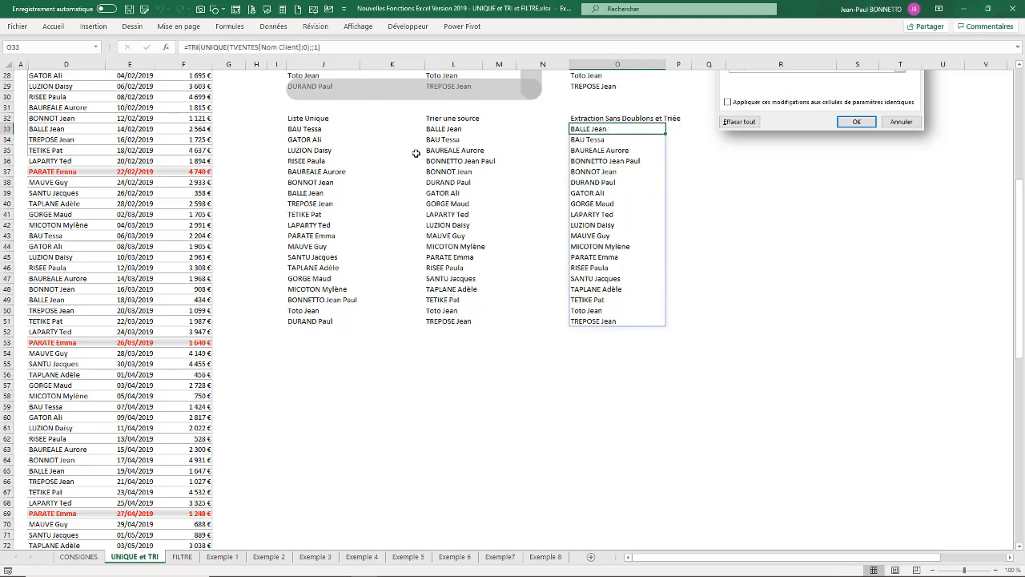
Move the picture of the data validation dialog away from column R to free space beside the lists.
left_click(757, 224)
left_click_drag(1019, 281, 1022, 189)
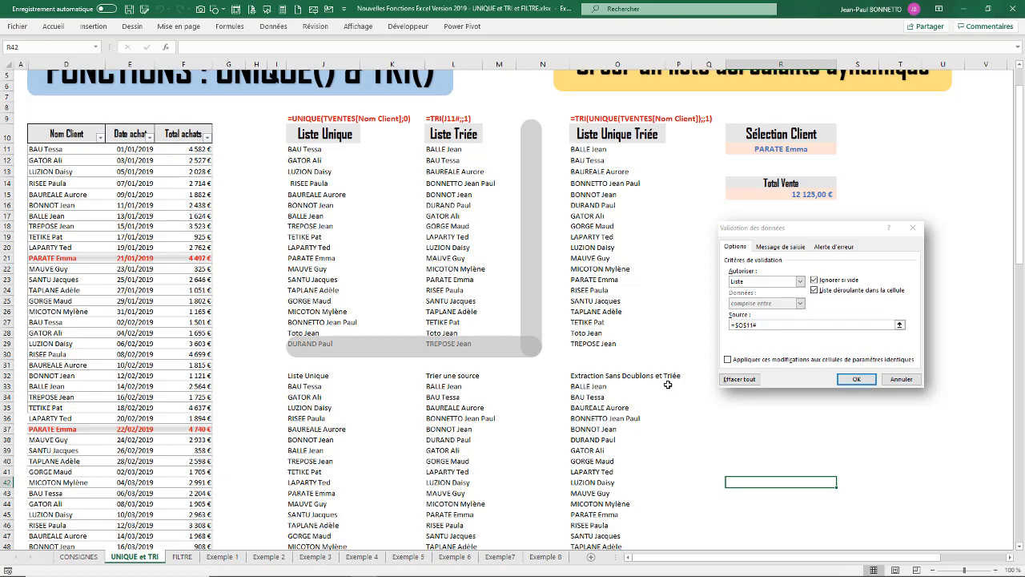
left_click_drag(845, 230, 970, 171)
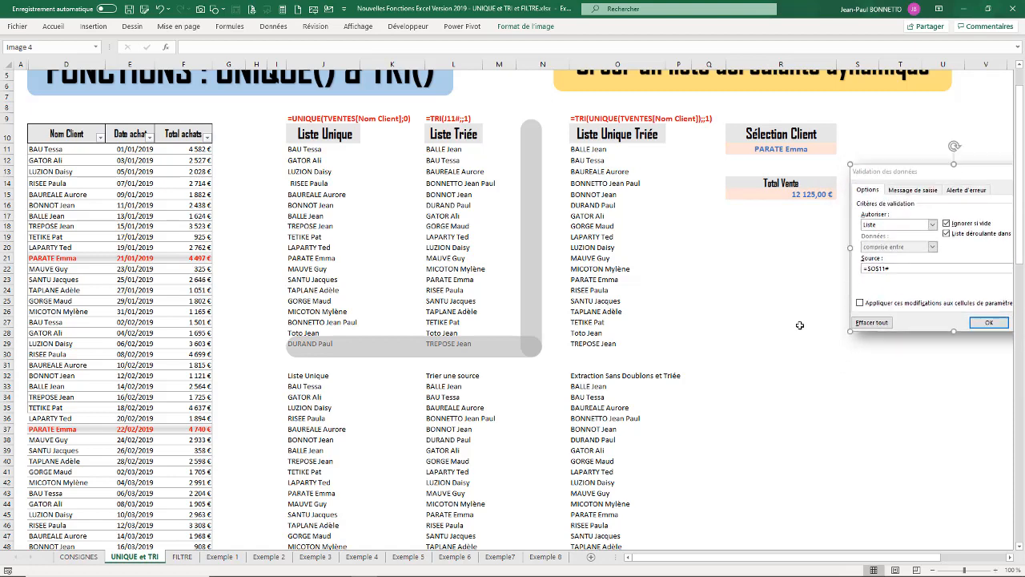
Enter the heading "LISTE DEROULANTE" in R32.
left_click(774, 374)
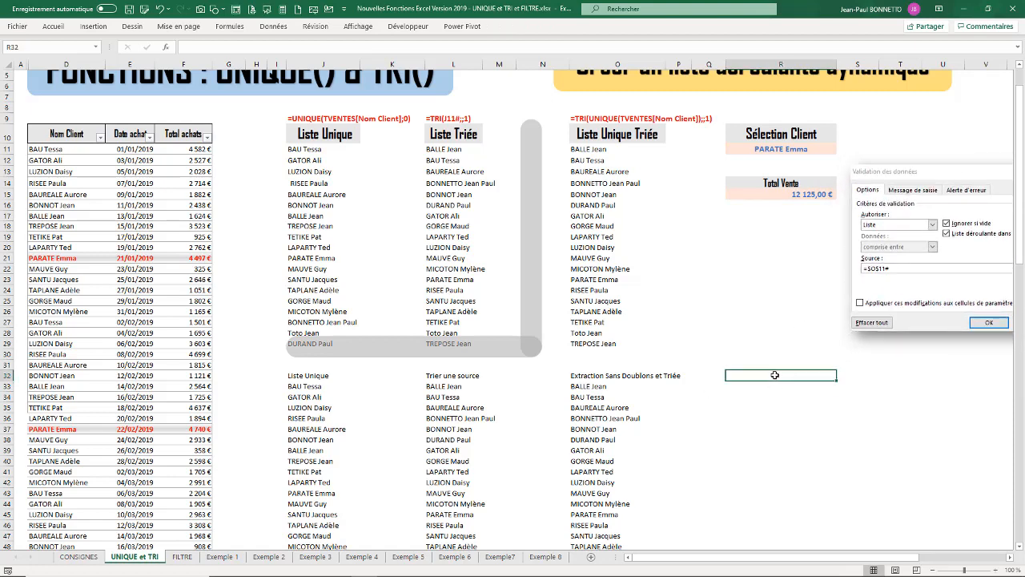
type("LSTE")
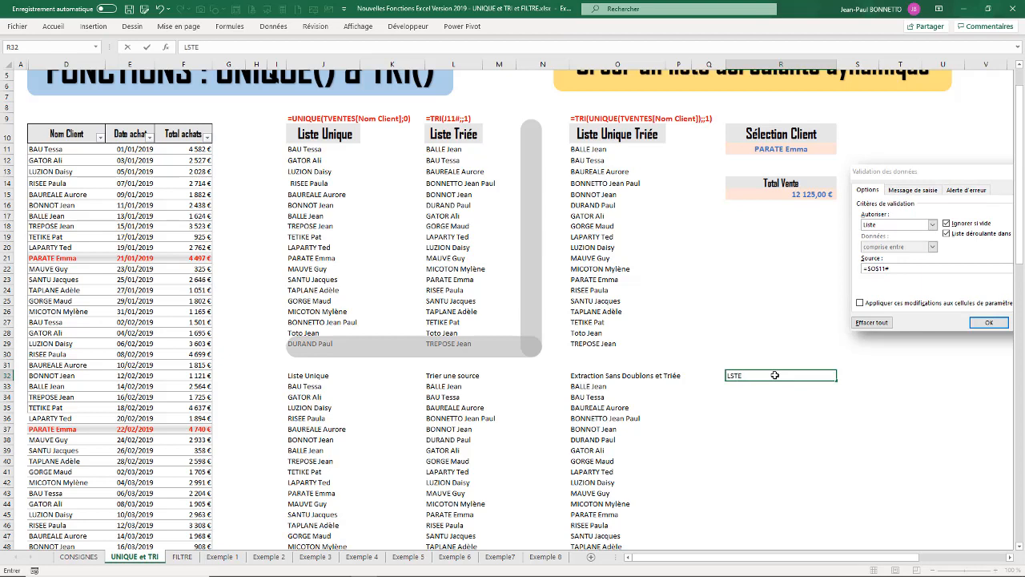
type(" D2ROUAL")
key("BackSpace")
key("BackSpace")
key("BackSpace")
key("BackSpace")
type("TE DEROULANTE")
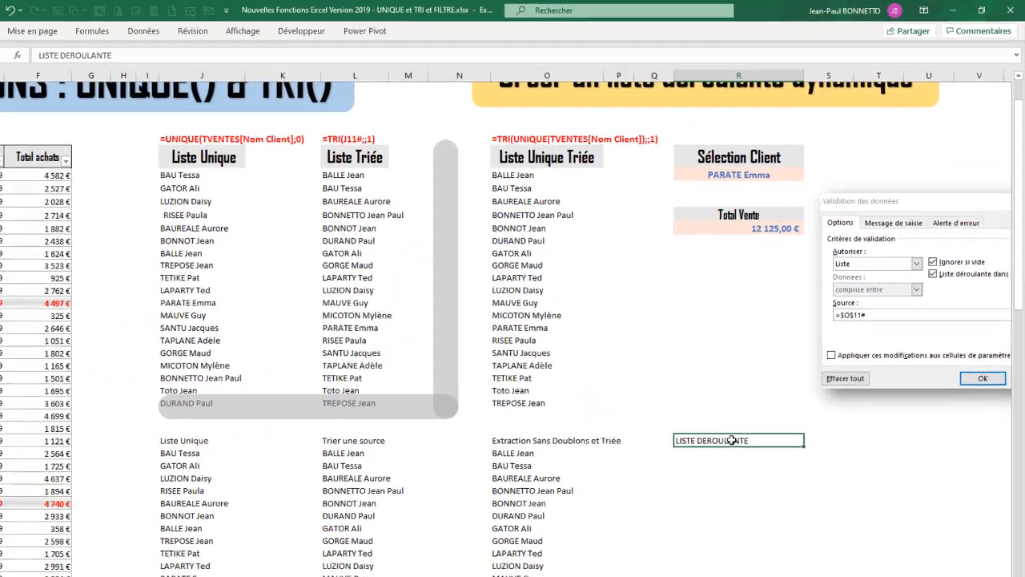
key("Return")
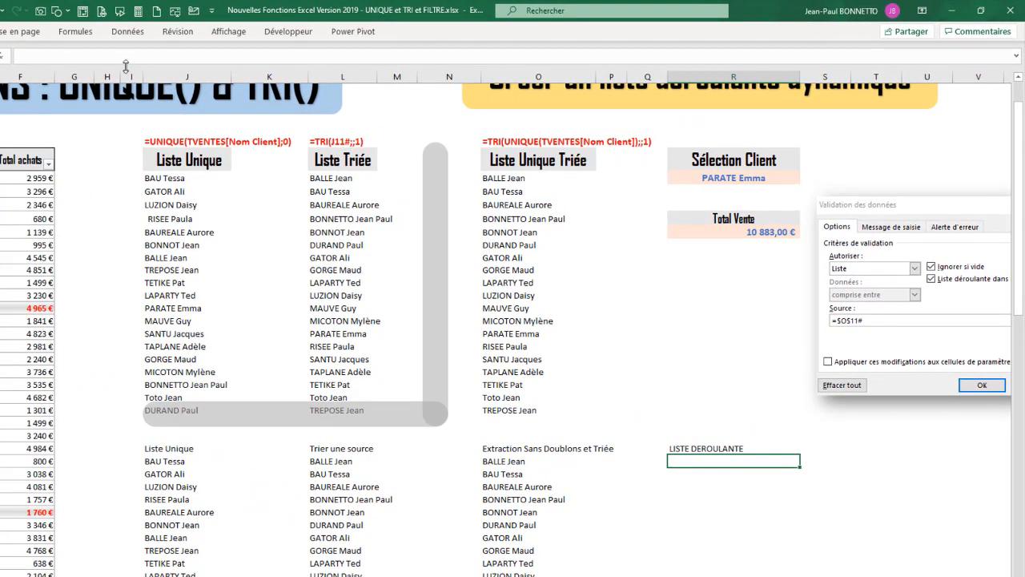
Apply data validation to R33 allowing a Liste with the source =$O$33#, so it draws on the whole spilled list.
left_click(127, 31)
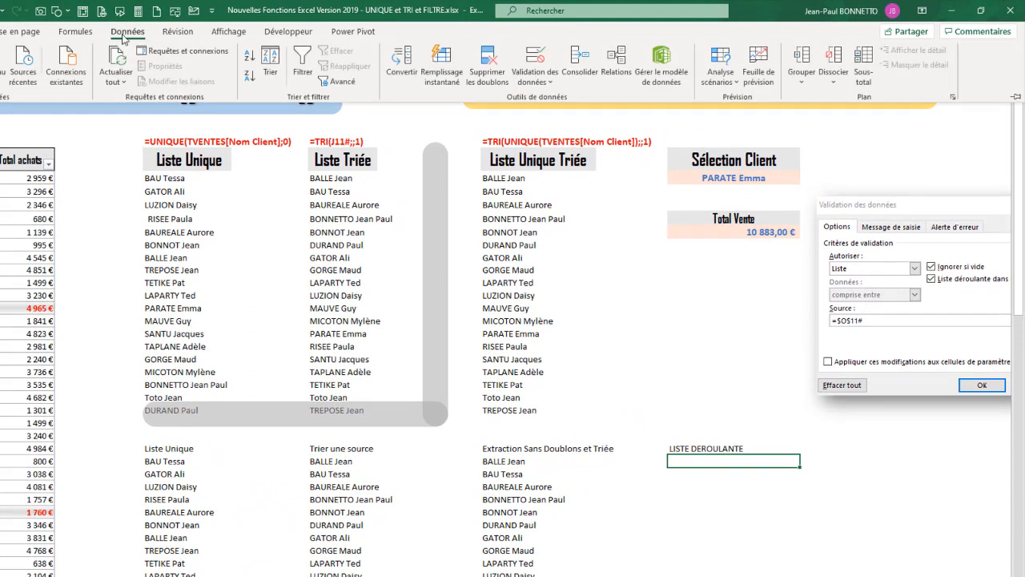
left_click(534, 80)
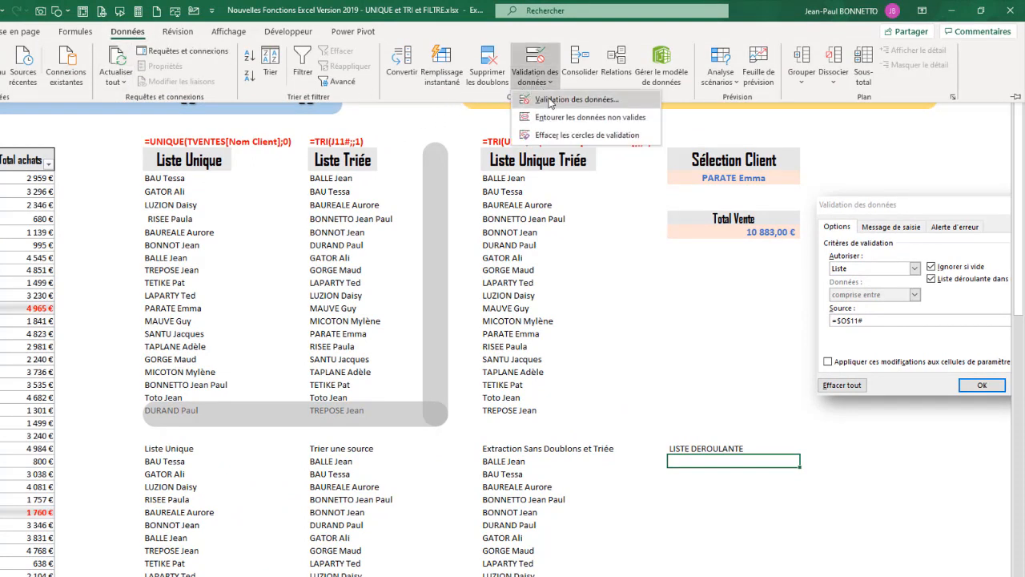
left_click(560, 100)
left_click(145, 547)
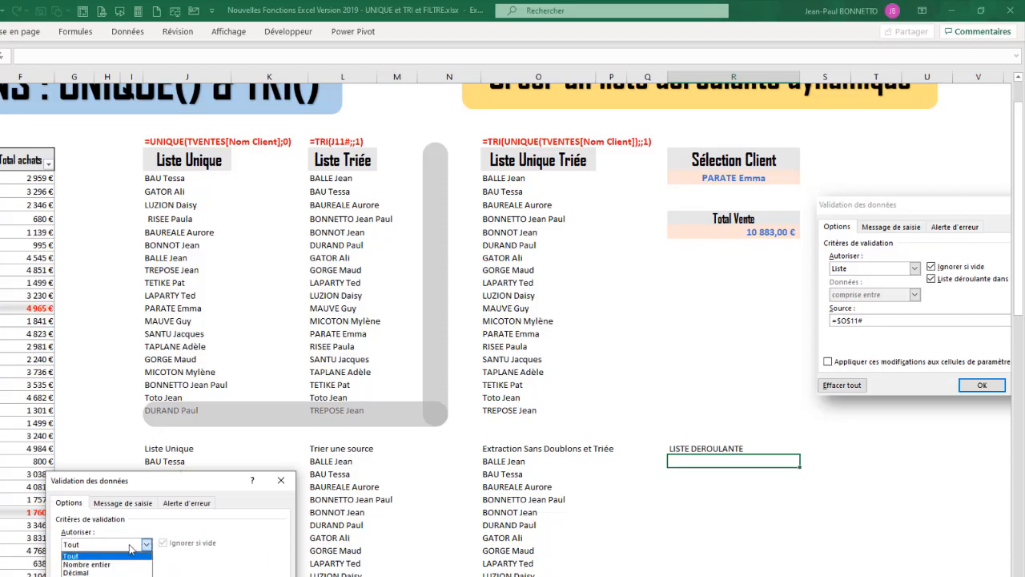
left_click(88, 575)
left_click(76, 575)
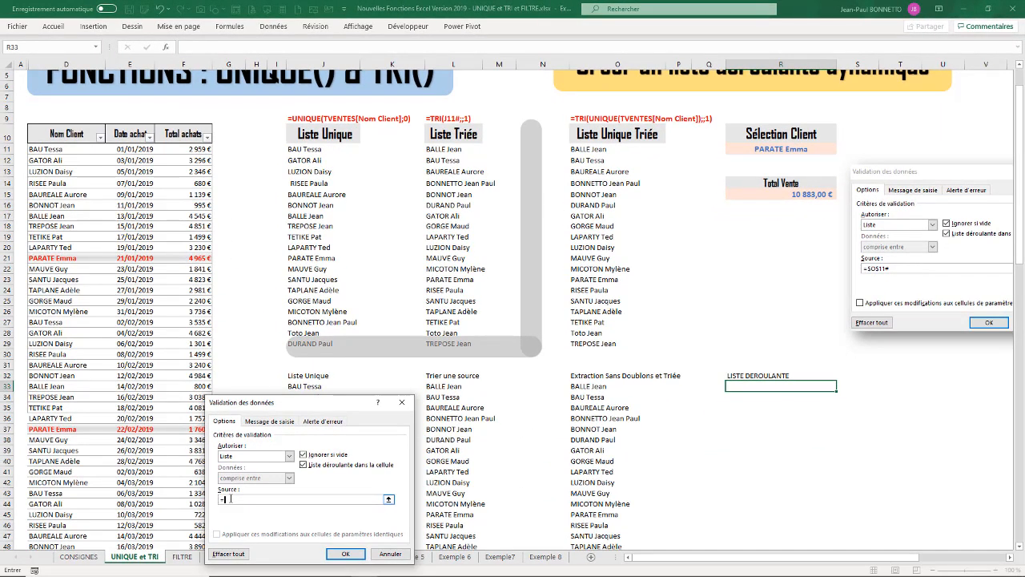
left_click(590, 387)
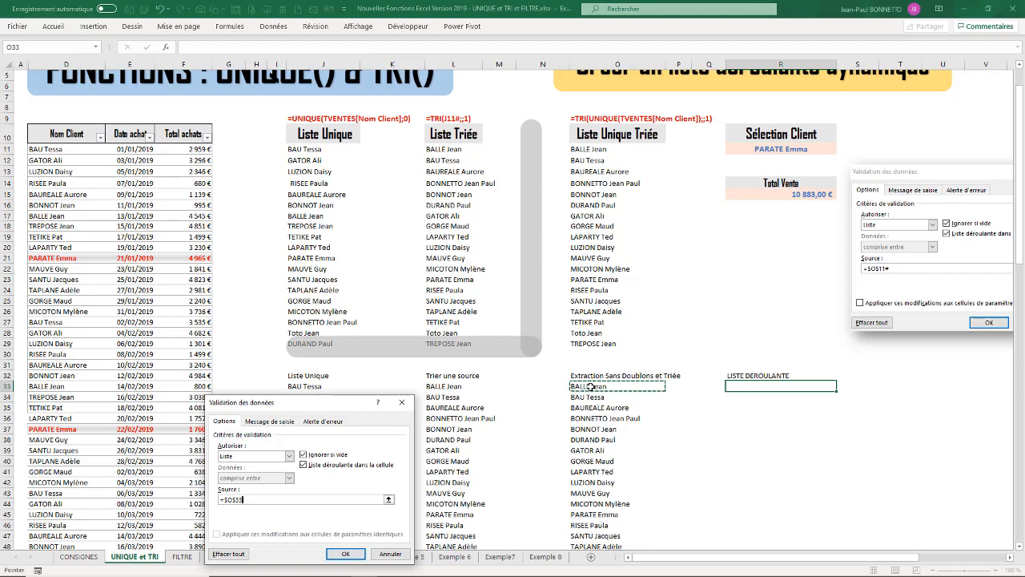
type("#")
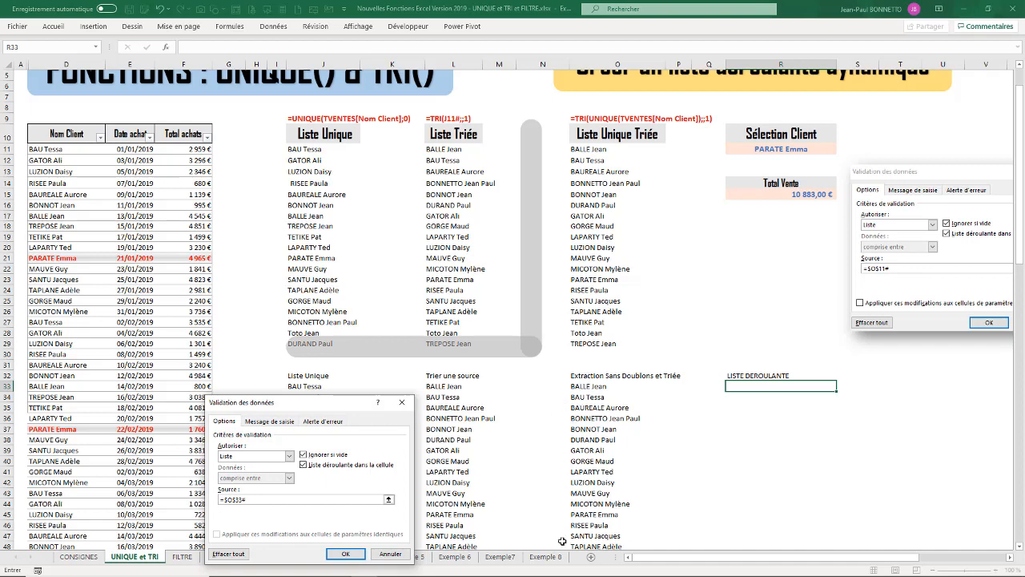
left_click(350, 554)
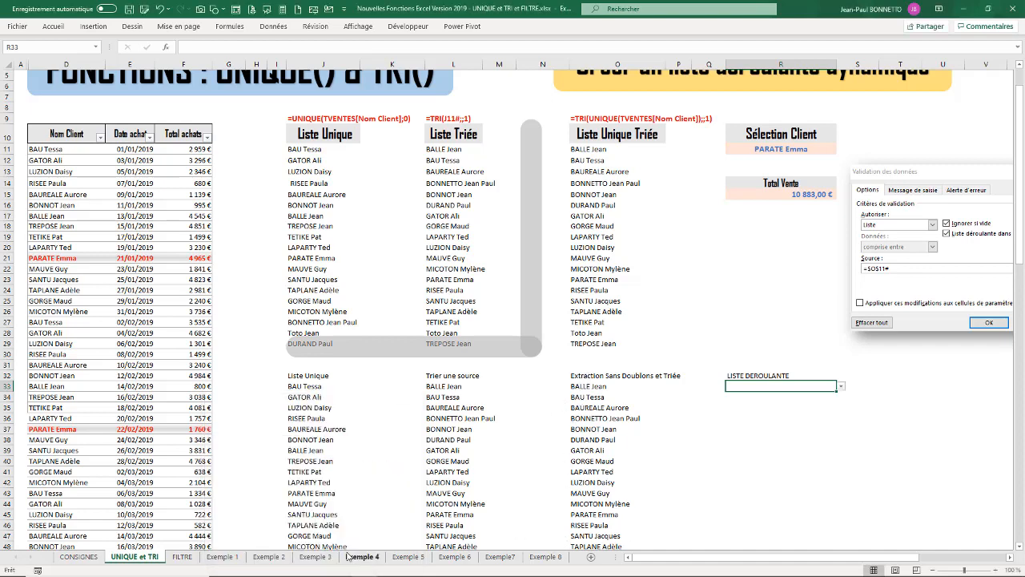
Look through the client names in R33's drop-down list and select the fourth one.
left_click(840, 386)
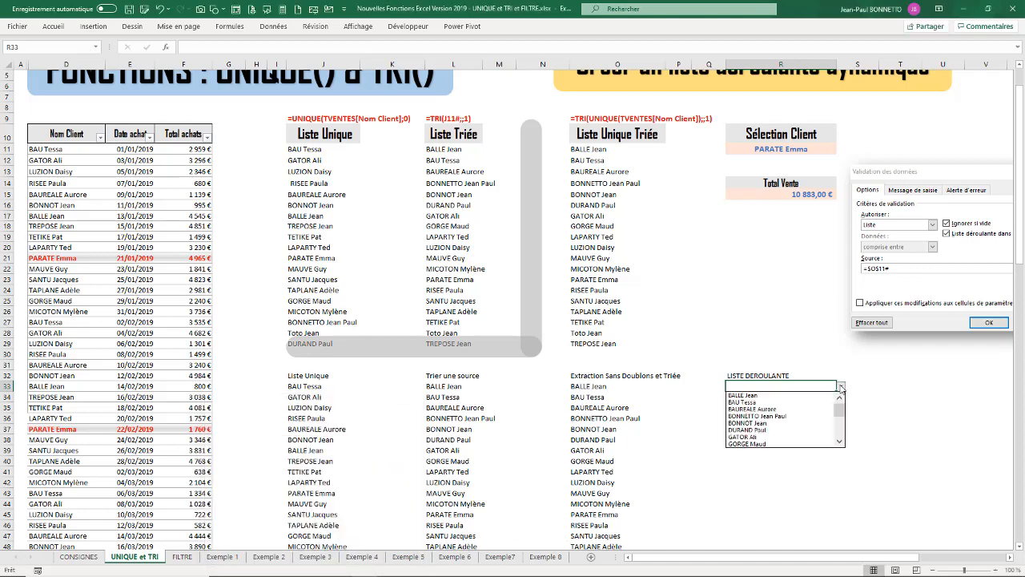
mouse_move(839, 408)
left_mouse_down()
mouse_move(838, 442)
mouse_move(840, 401)
left_mouse_up()
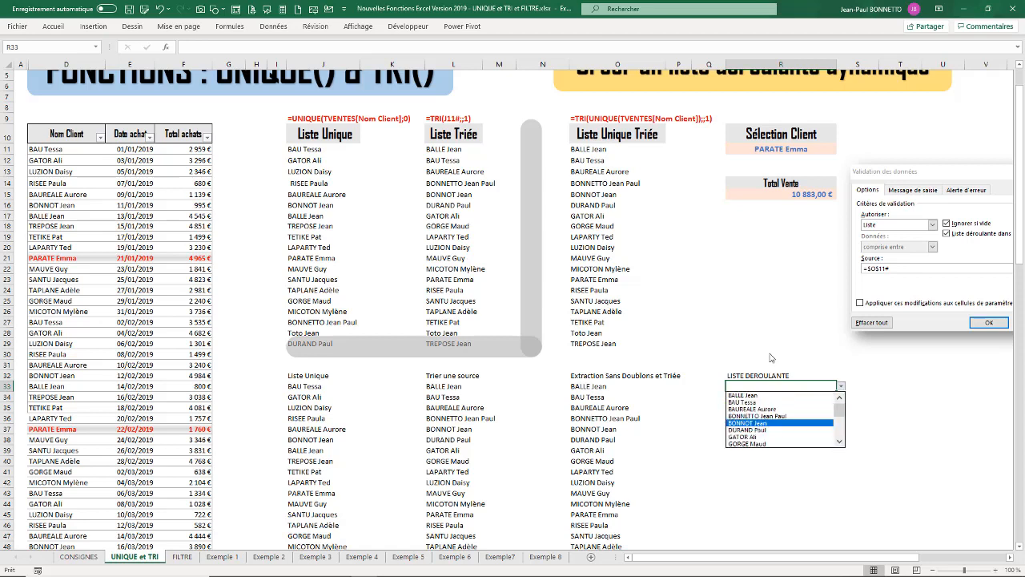
left_click(746, 416)
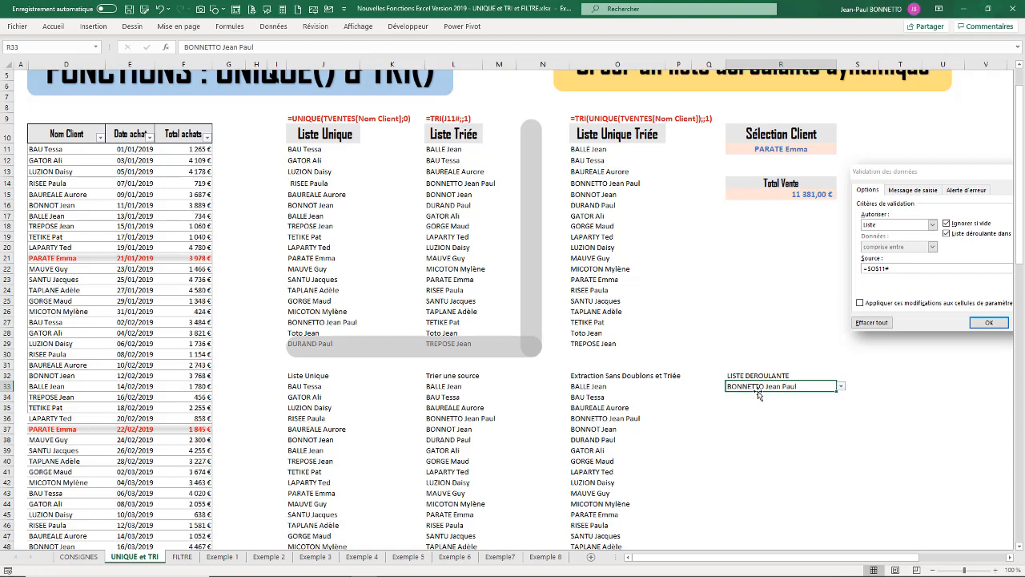
Give cell R33 a light grey fill.
left_click(58, 26)
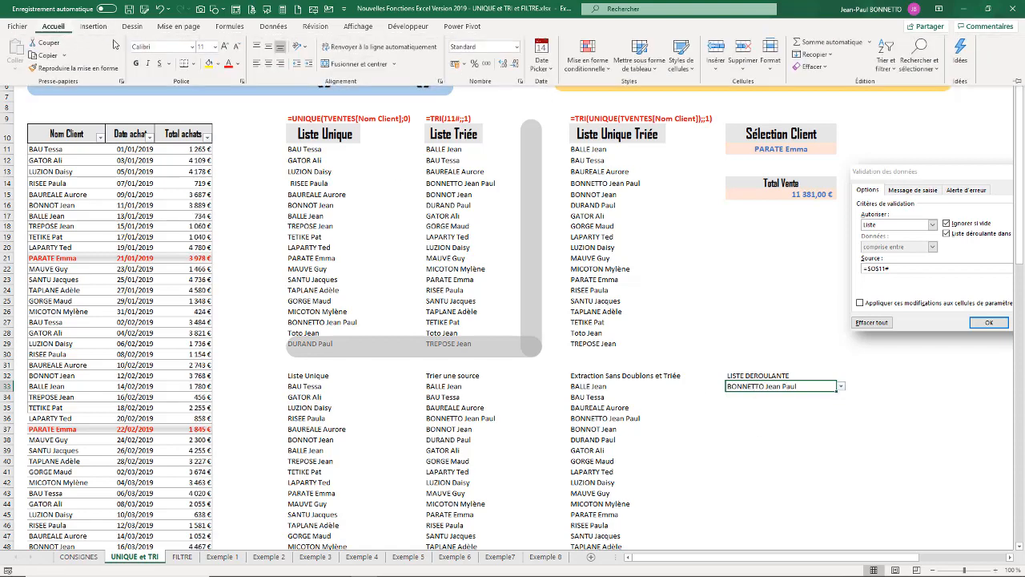
left_click(217, 64)
key("ctrl+F1")
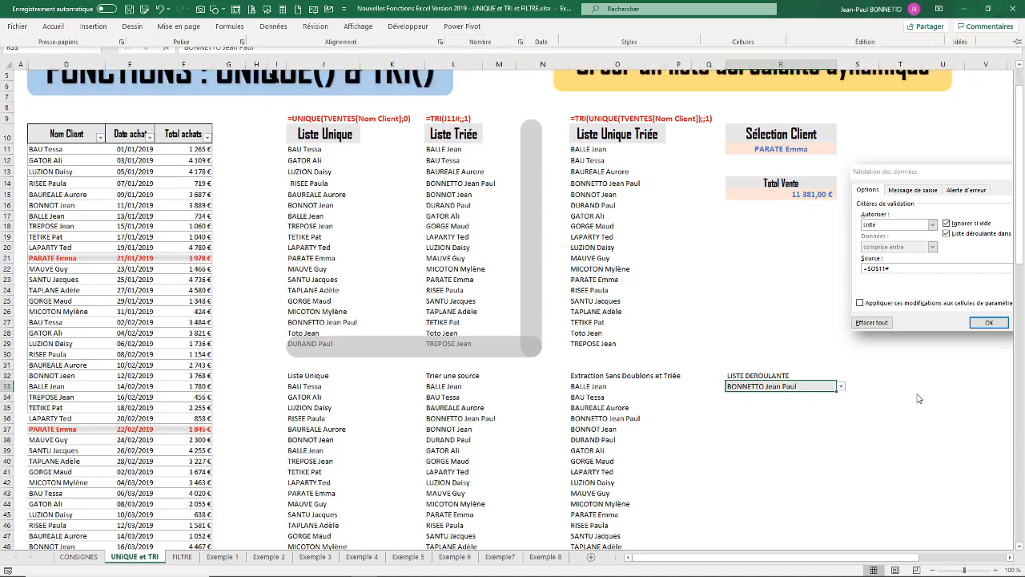
Add a sale in row 78 of TVENTES with another new client's full name and the purchase date 04/02/2020.
scroll(21, 492, "down", 14)
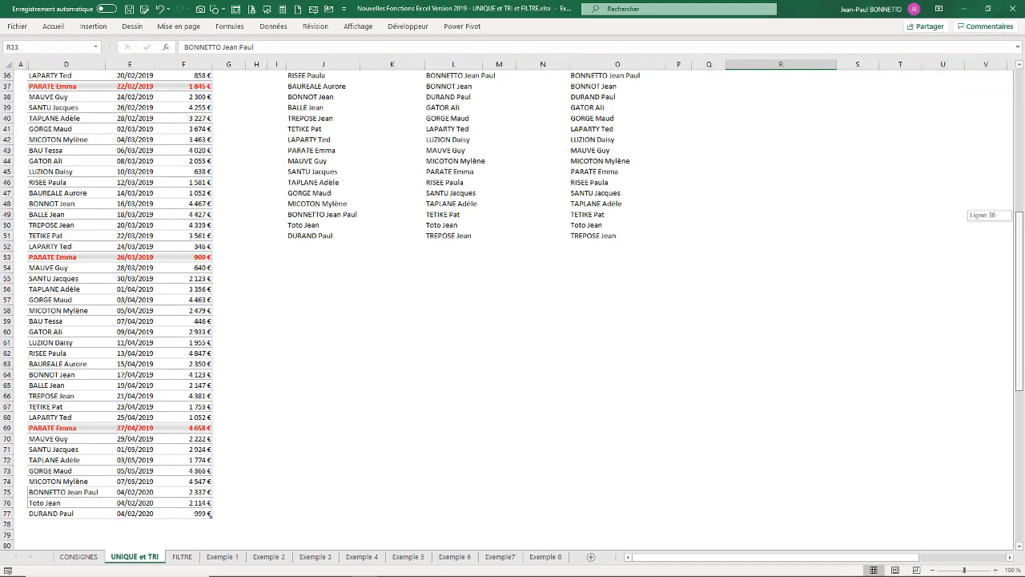
left_click(60, 417)
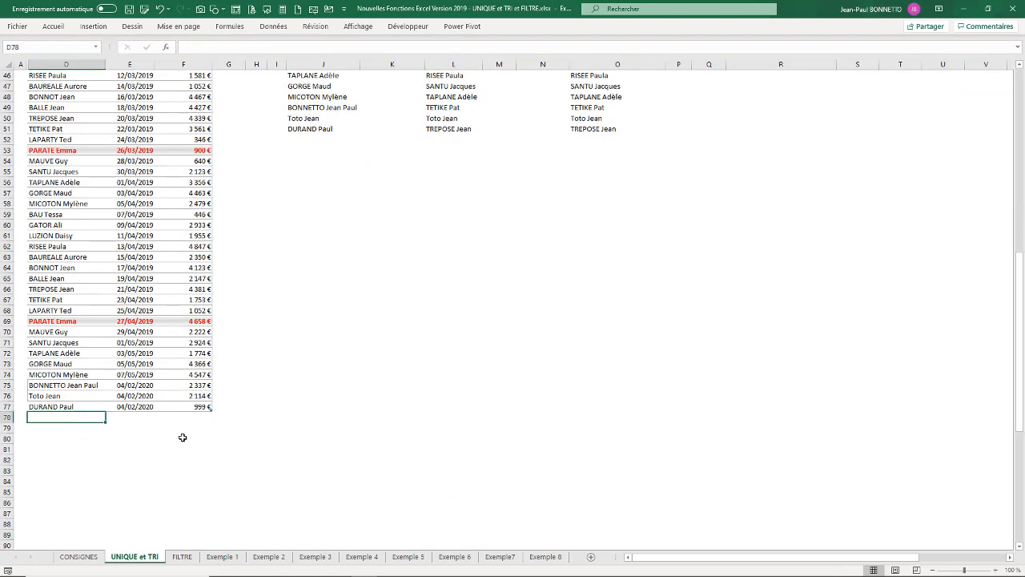
type("ZOZO Jean")
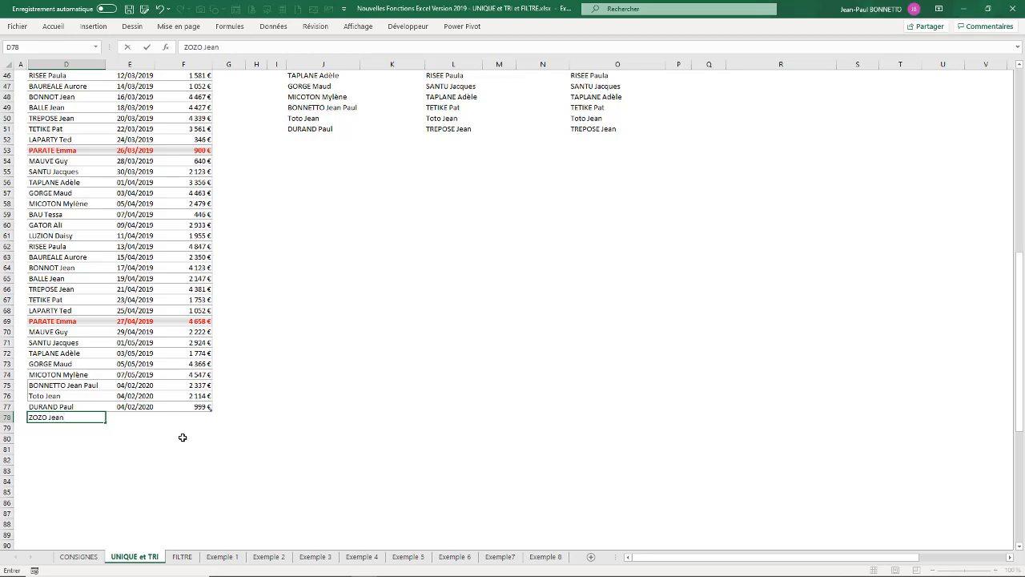
key("Tab")
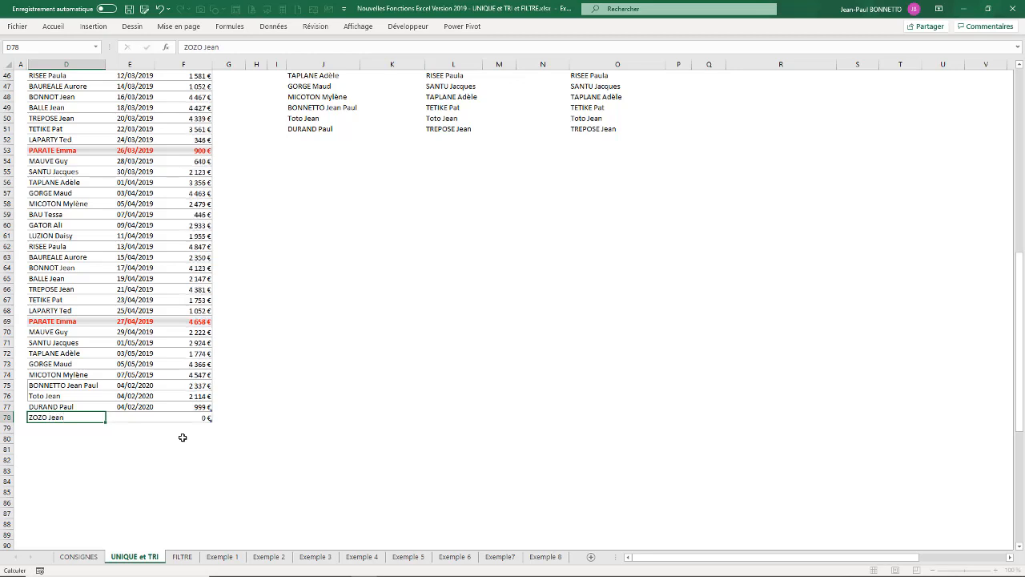
key("ctrl+semicolon")
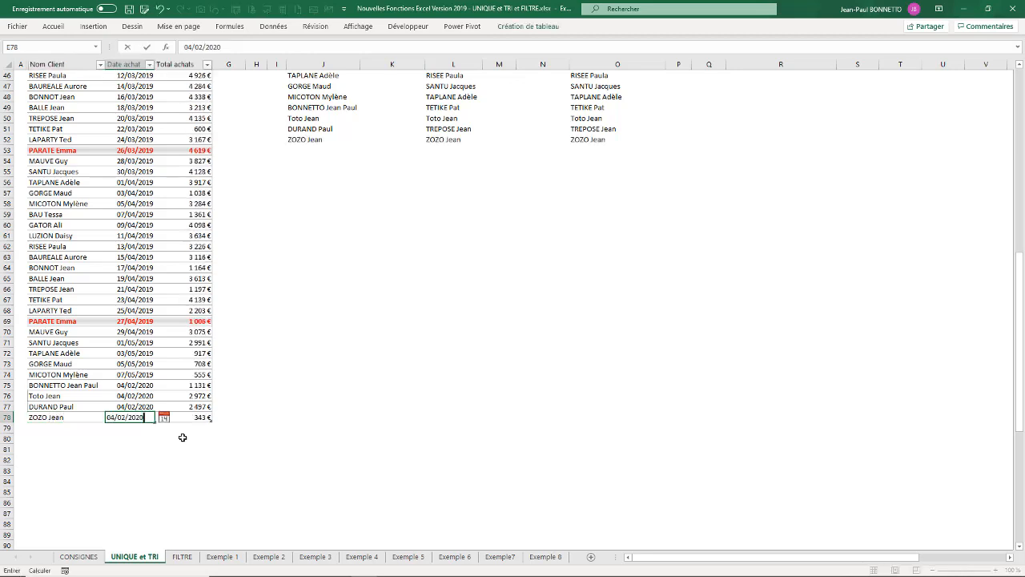
key("Tab")
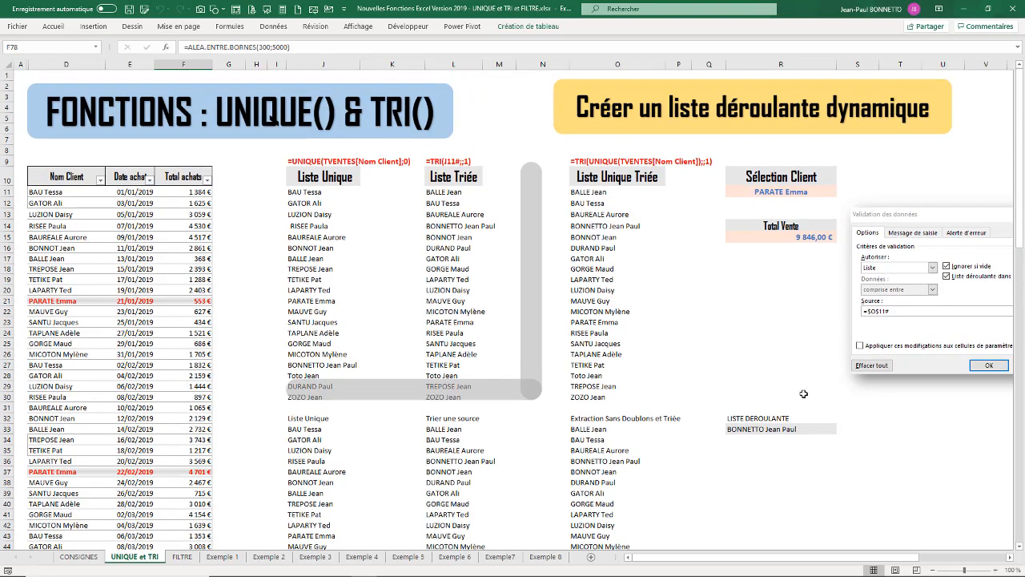
Choose the newly added client, the last entry, from the drop-down list in R33.
left_click(775, 430)
left_click(839, 430)
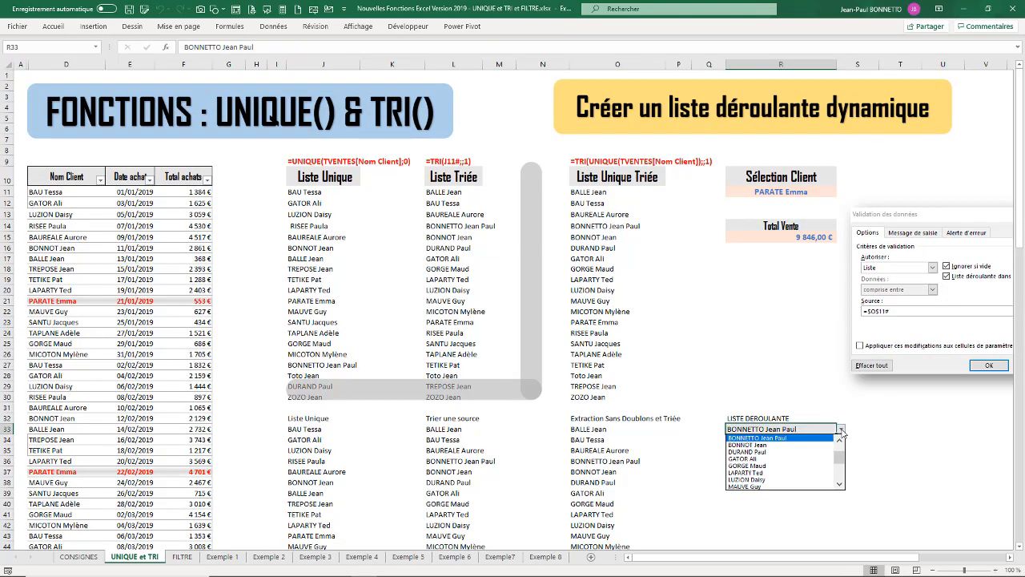
left_click_drag(840, 453, 840, 483)
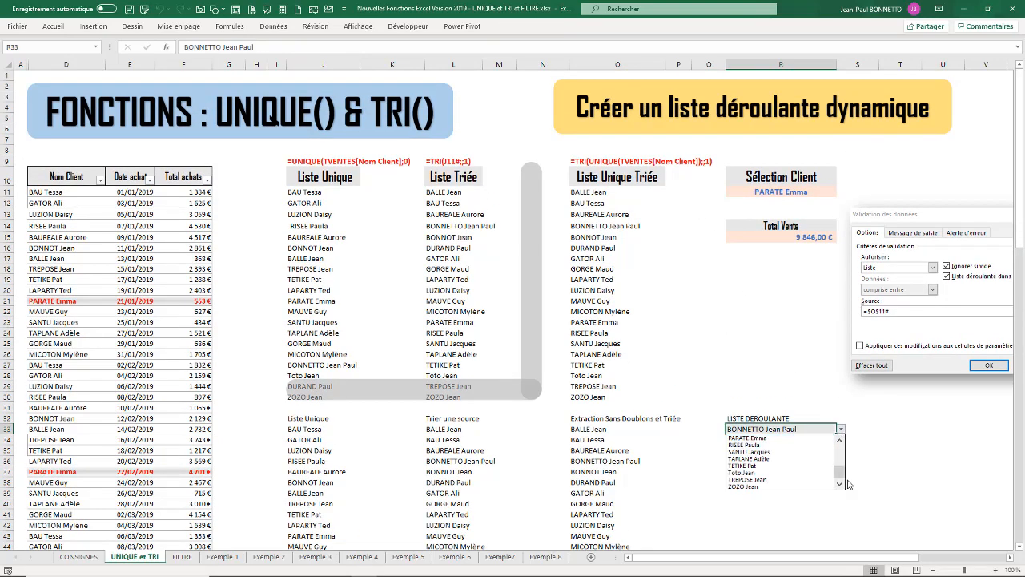
left_click(754, 486)
Review how the drop-down in R33 depends on the client names in column D and the TRI and UNIQUE formula in O33.
left_click(757, 419)
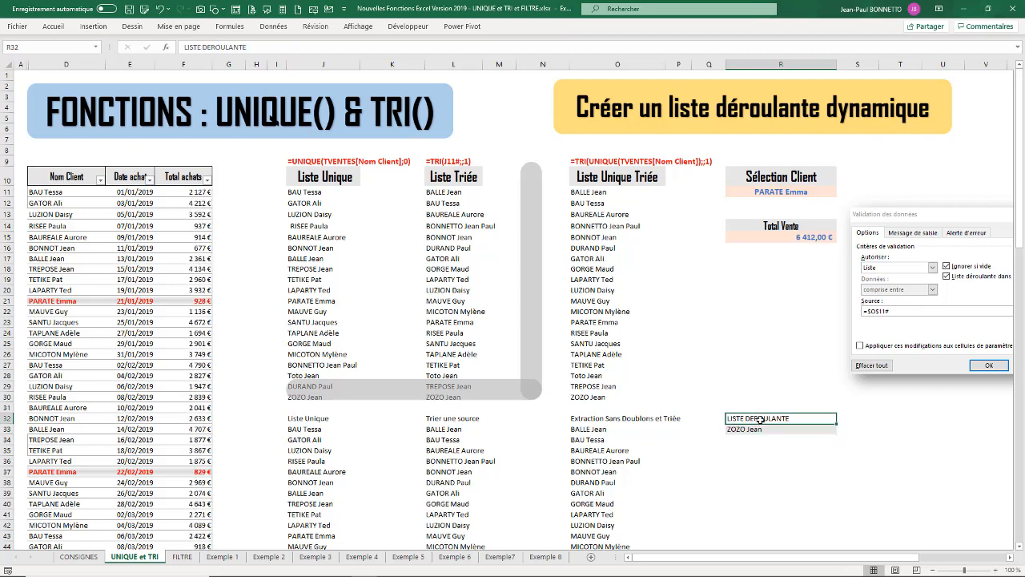
left_click(753, 430)
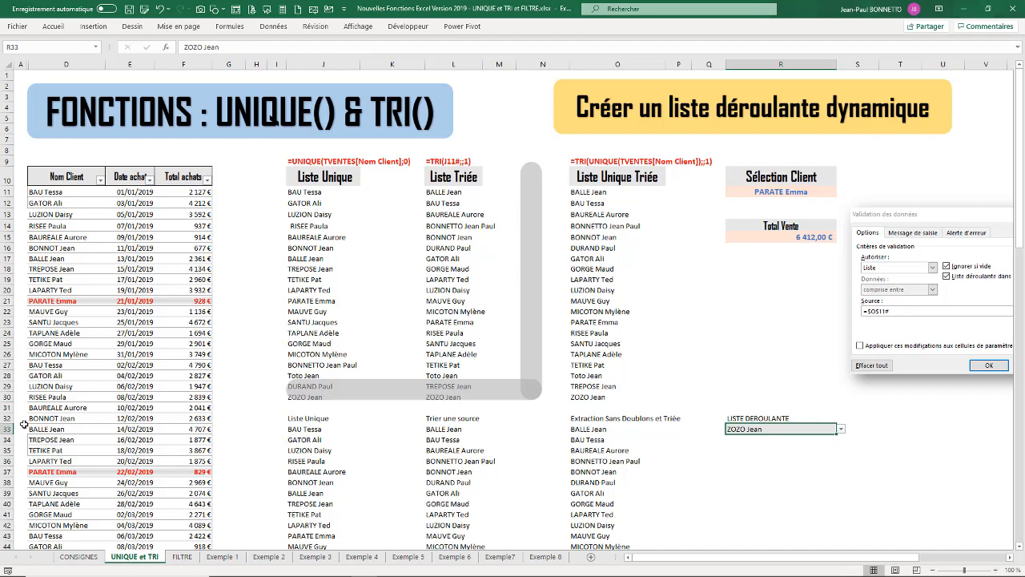
left_click_drag(52, 202, 52, 503)
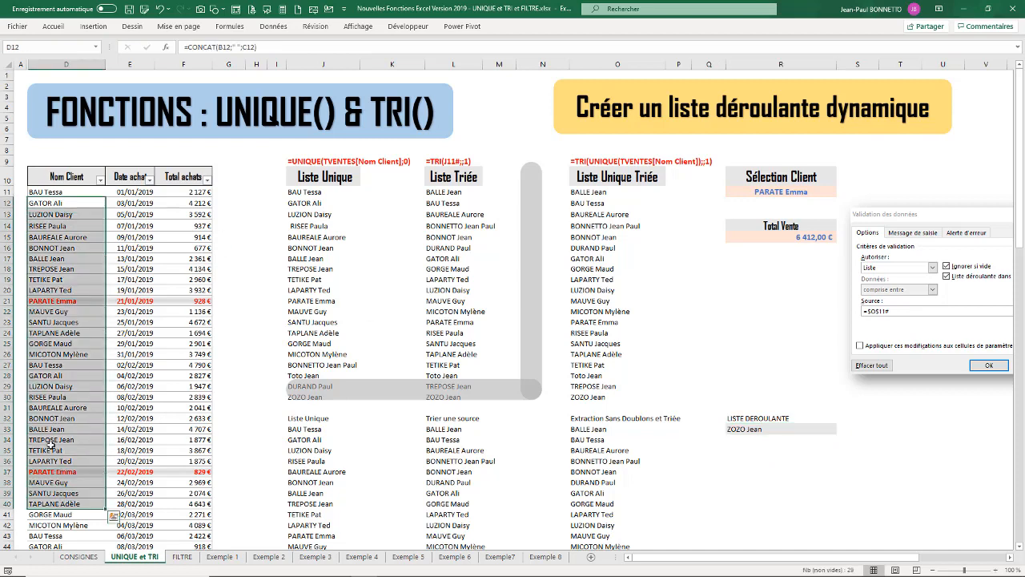
left_click(591, 418)
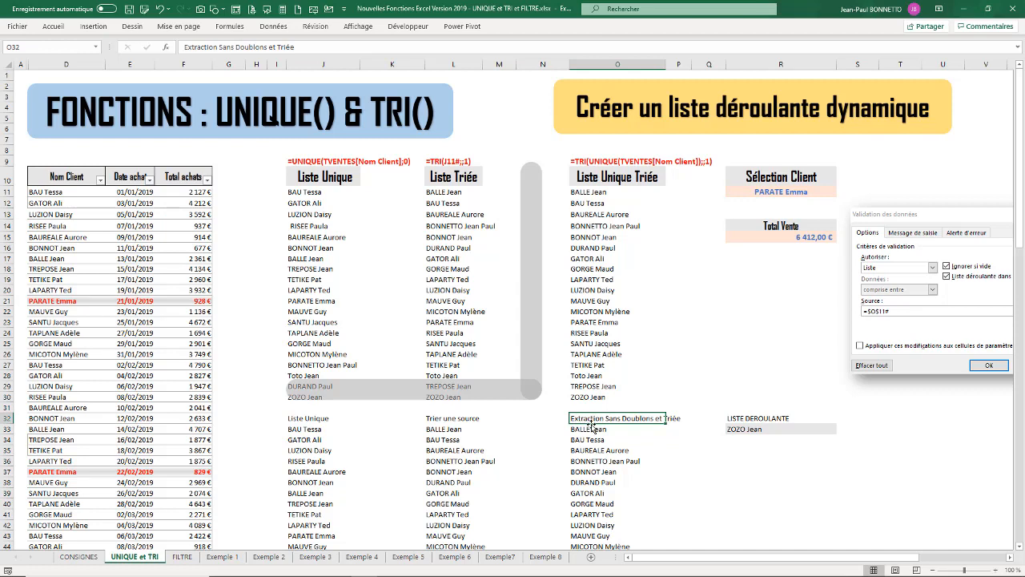
left_click(585, 426)
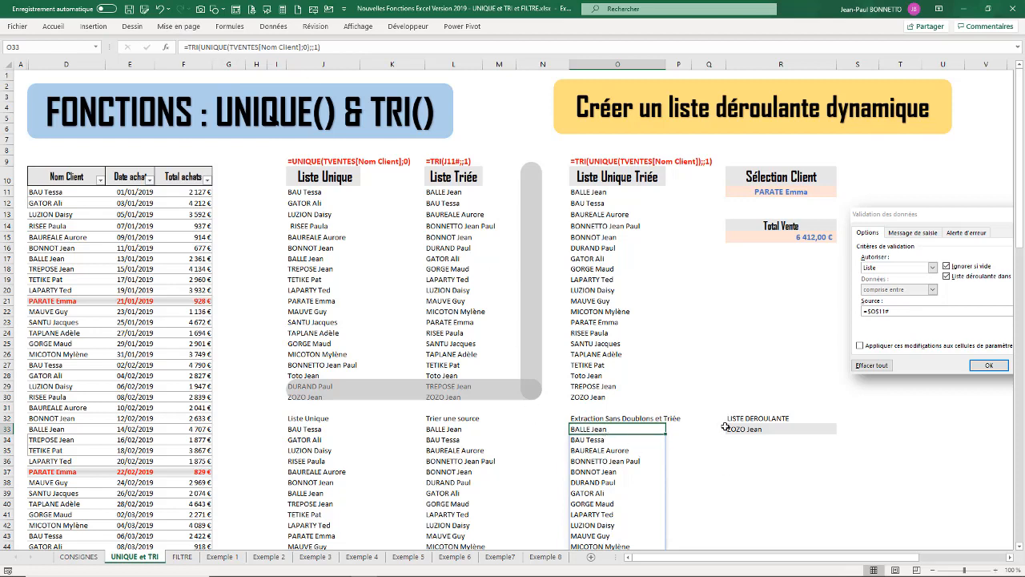
Extend the label in R32 to read "LISTE DEROULANTE SELECTION".
left_click(740, 429)
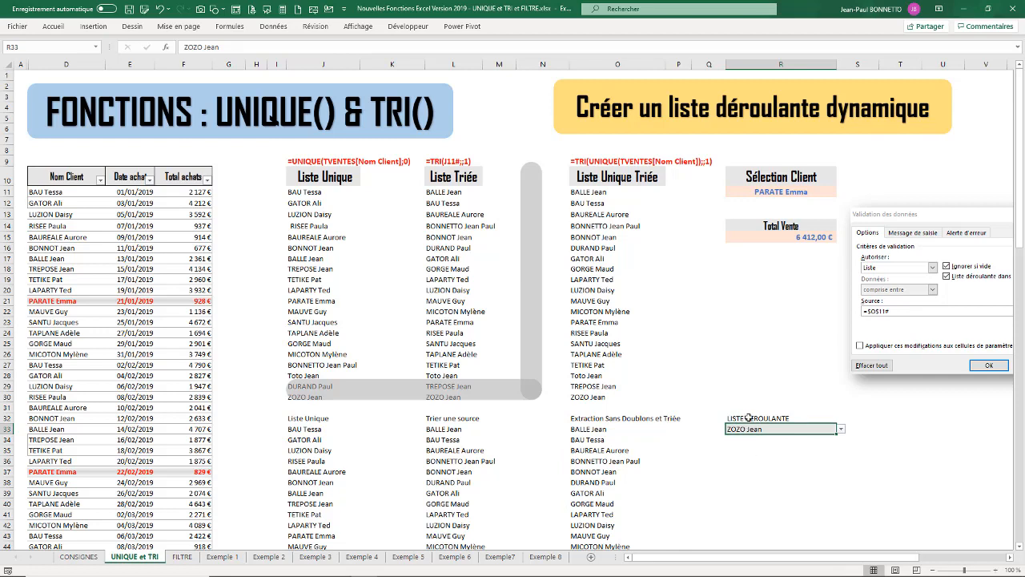
left_click(748, 417)
left_click(287, 46)
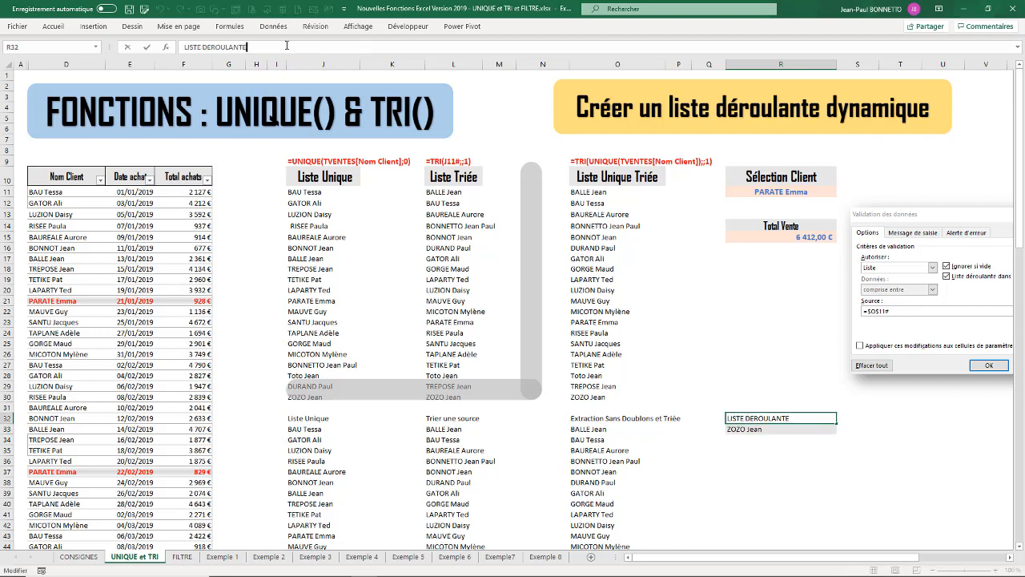
type("SELECTION")
key("Return")
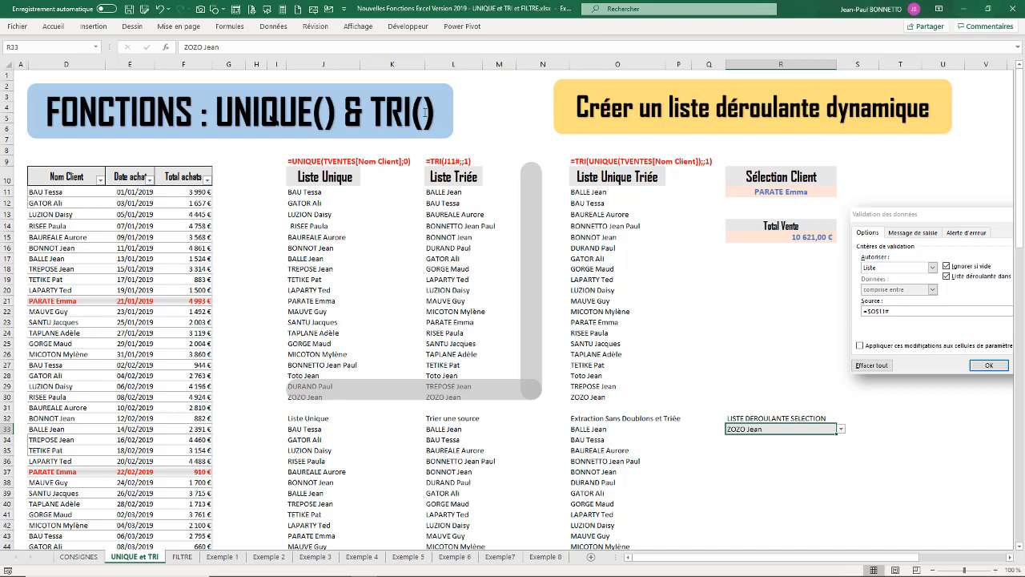
left_click(720, 310)
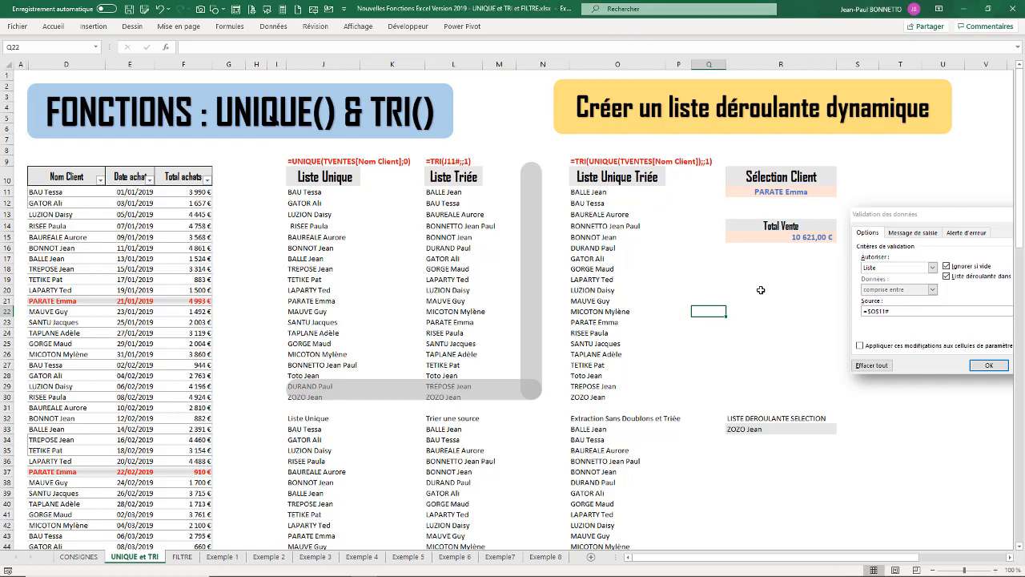
left_click(737, 326)
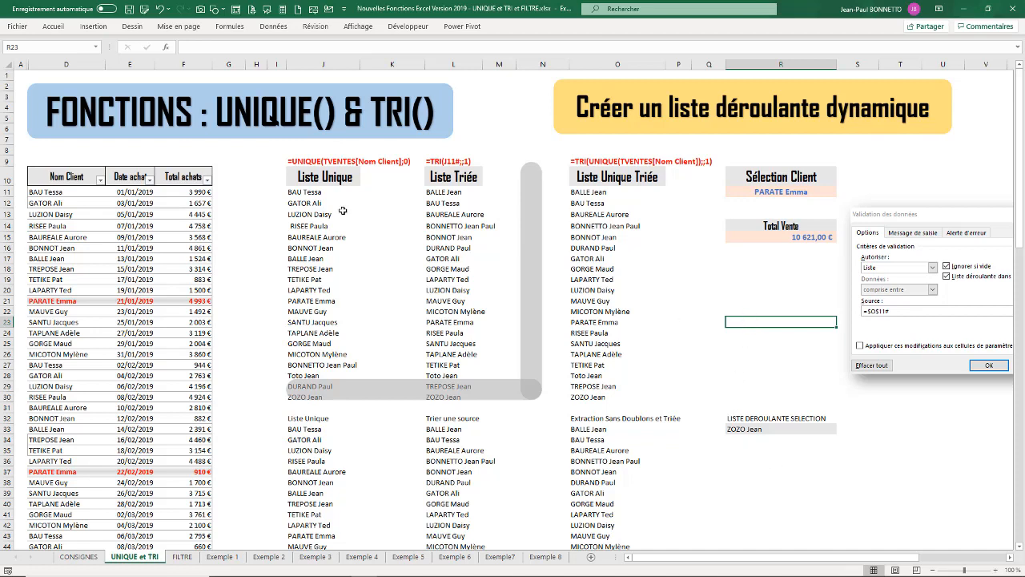
left_click(498, 109)
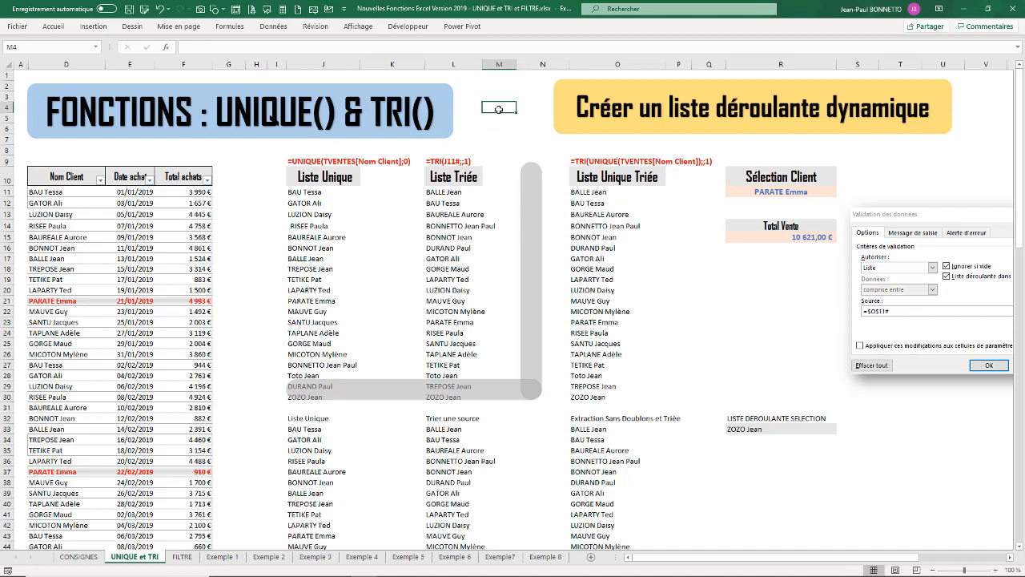
left_click(759, 345)
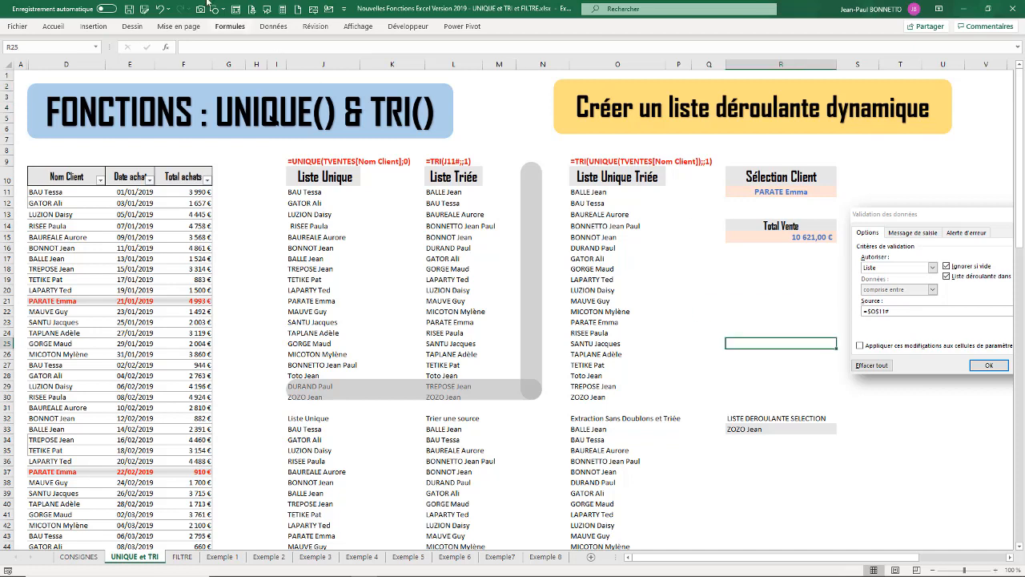
left_click(773, 460)
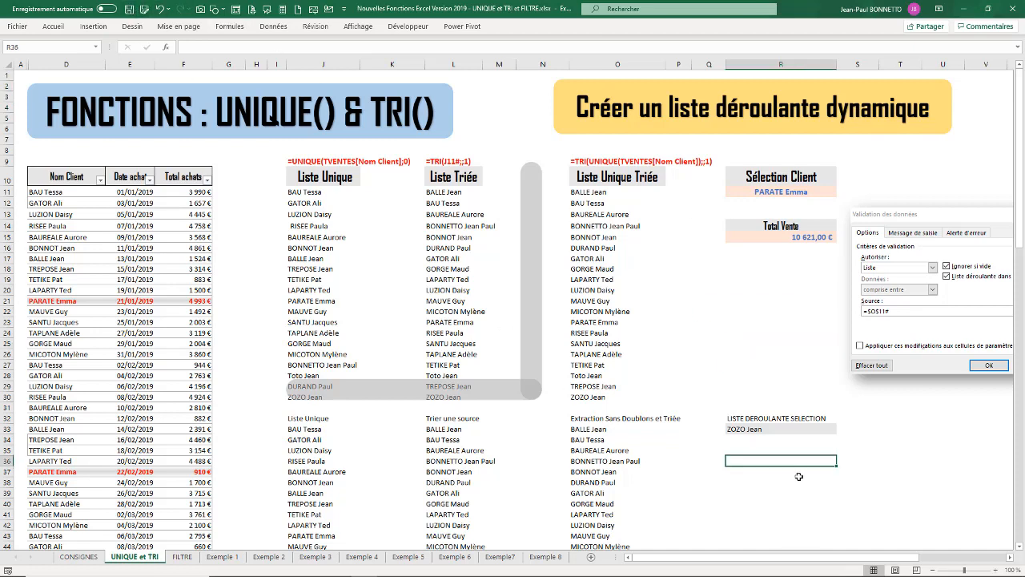
left_click(921, 222)
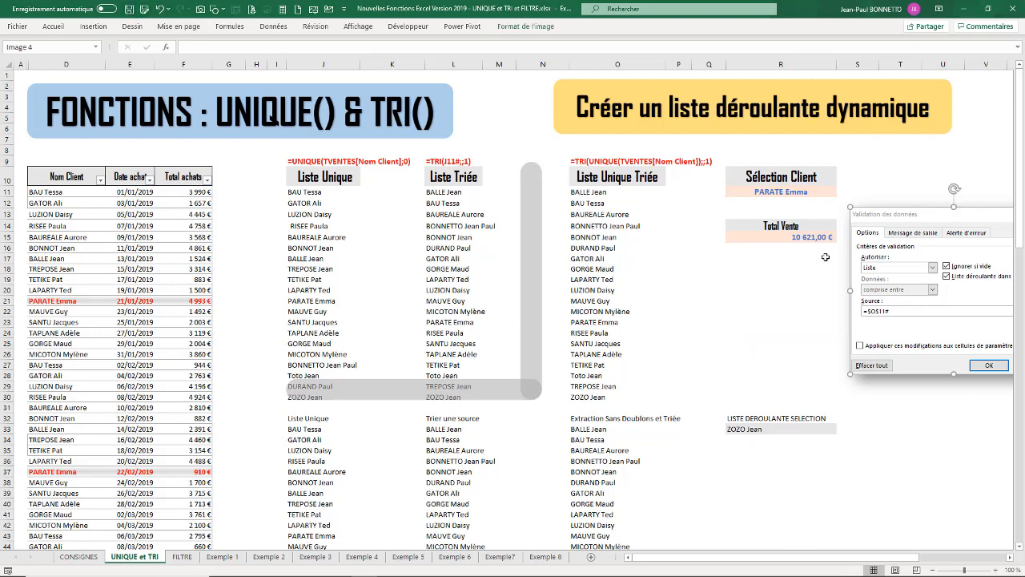
left_click(754, 430)
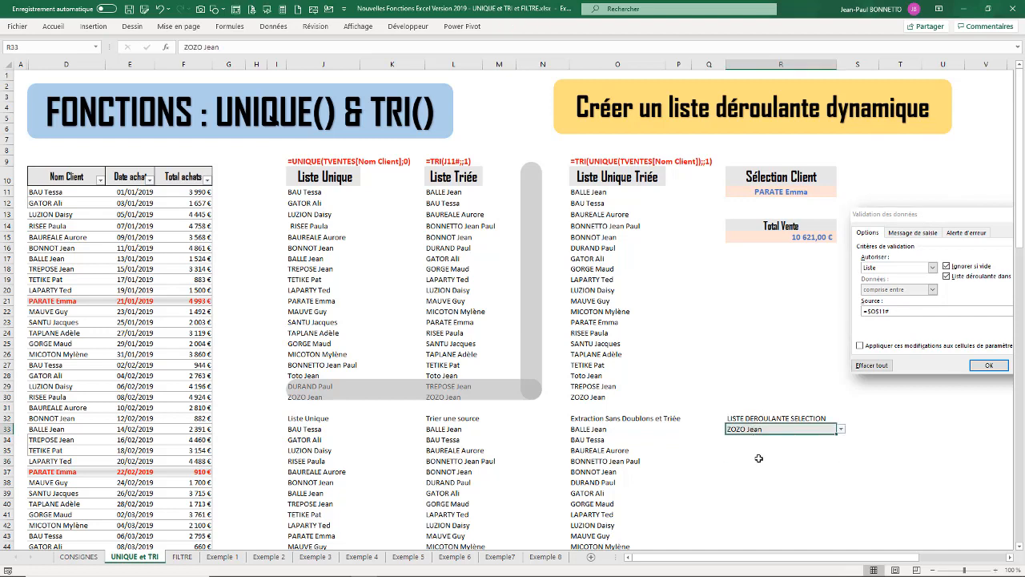
left_click(757, 460)
left_click(759, 448)
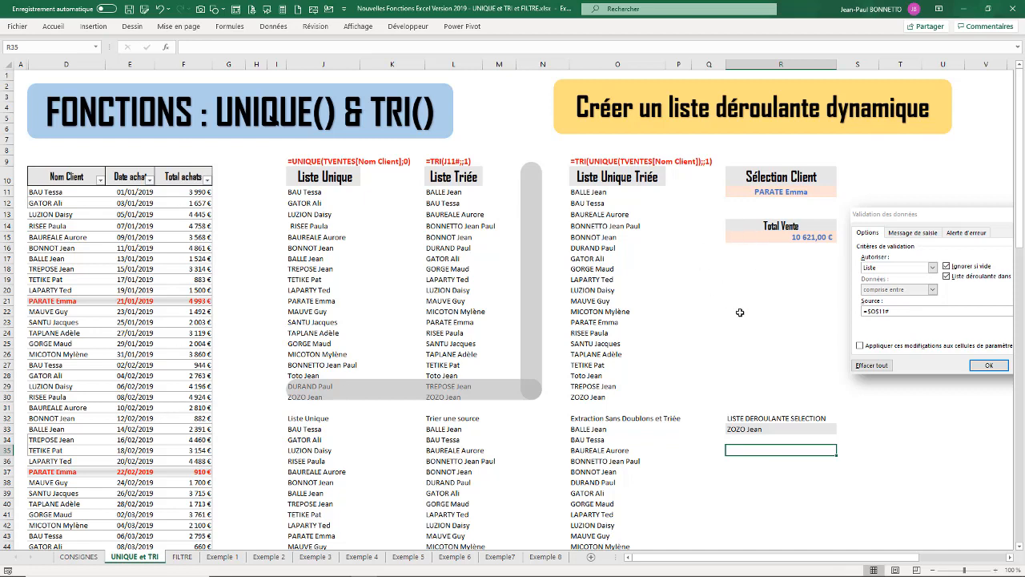
Examine the drop-down entries in R33 and the whole spilled client list starting at O33 that feeds them.
left_click(757, 428)
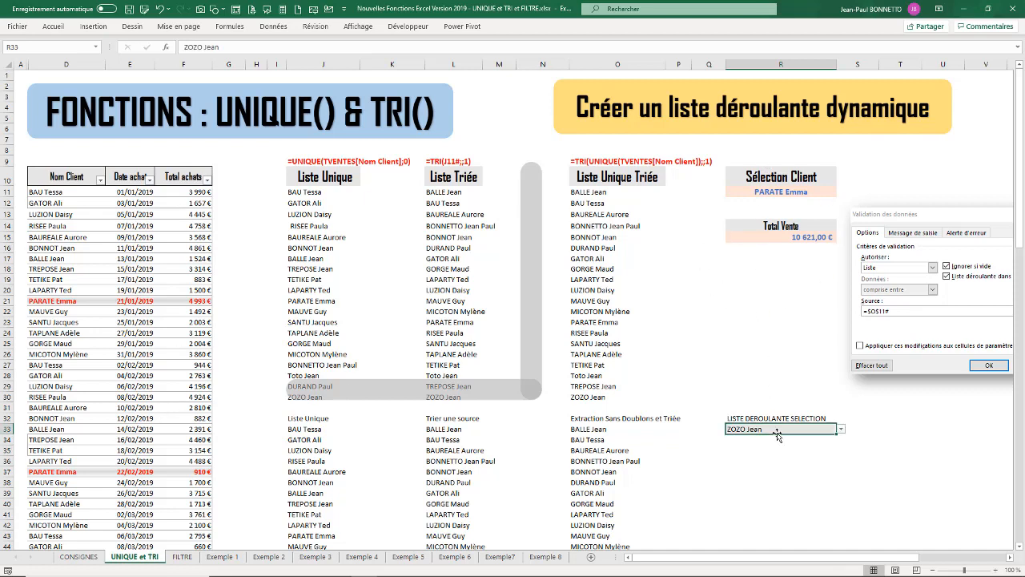
left_click(840, 429)
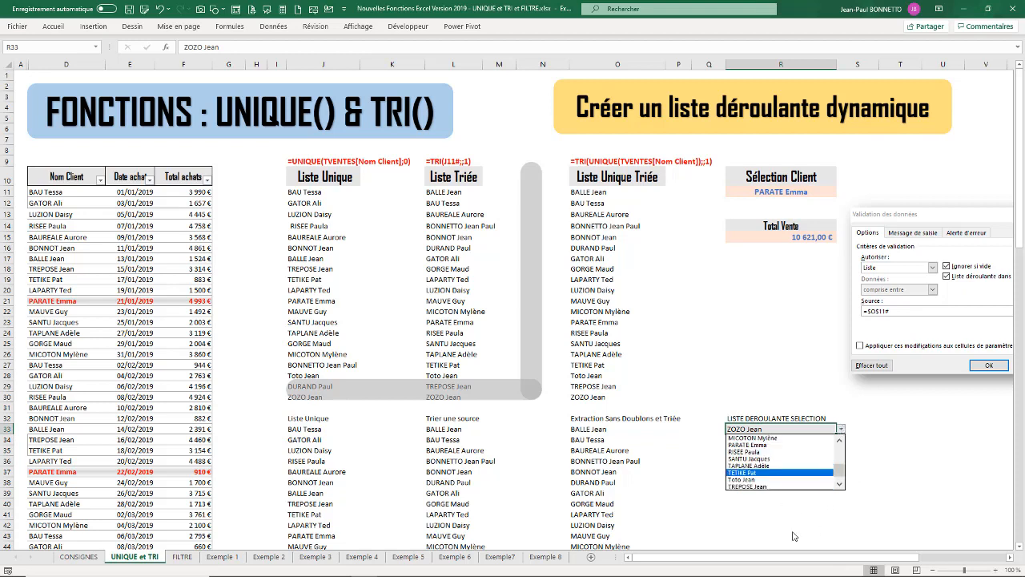
left_click(746, 496)
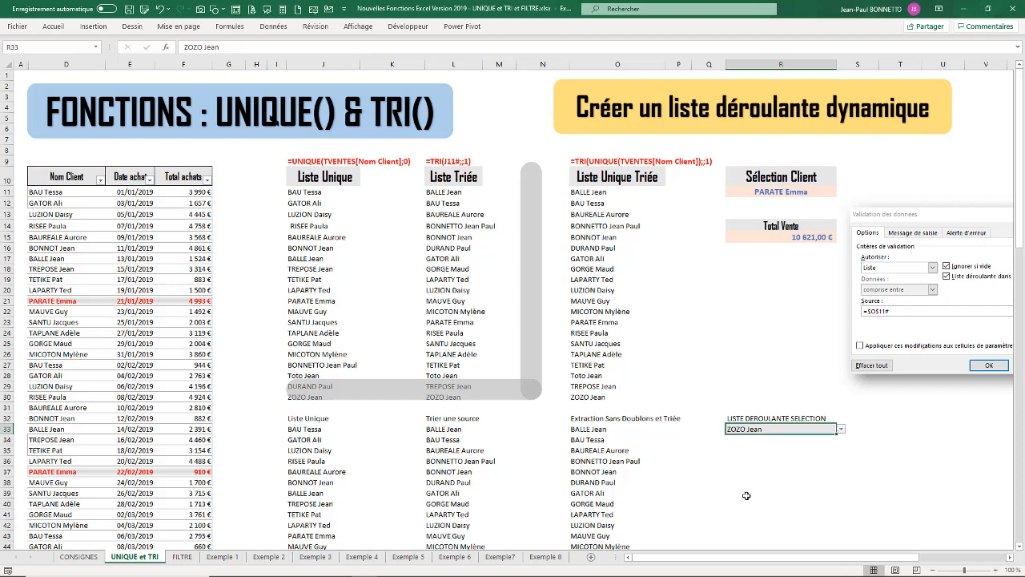
left_click(595, 430)
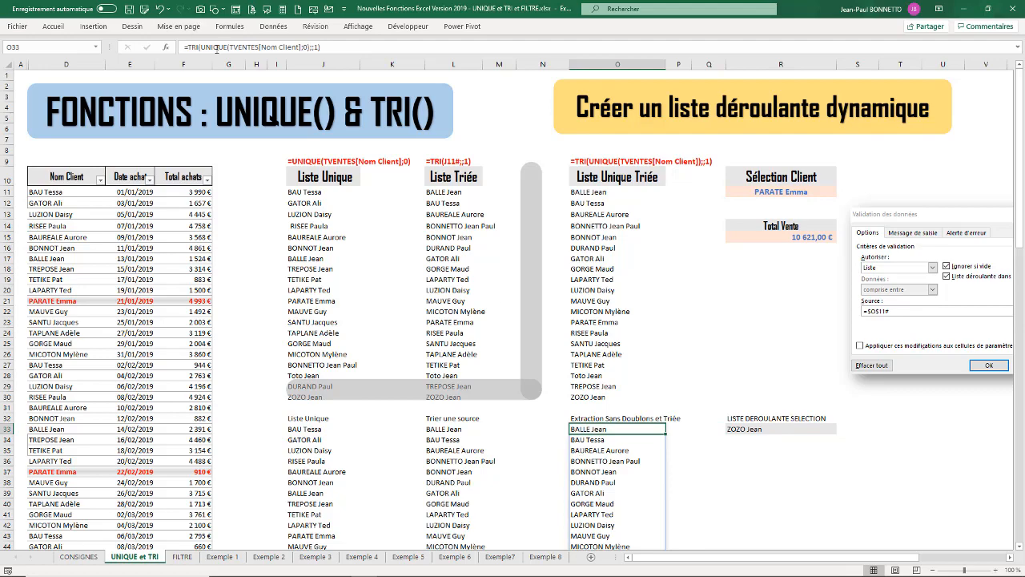
left_click(767, 431)
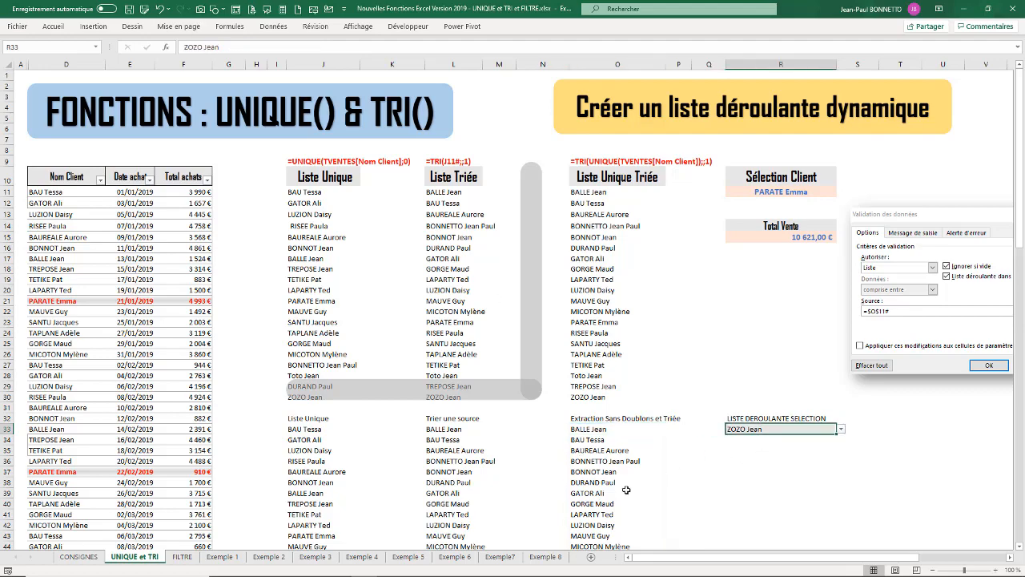
left_click_drag(596, 428, 596, 558)
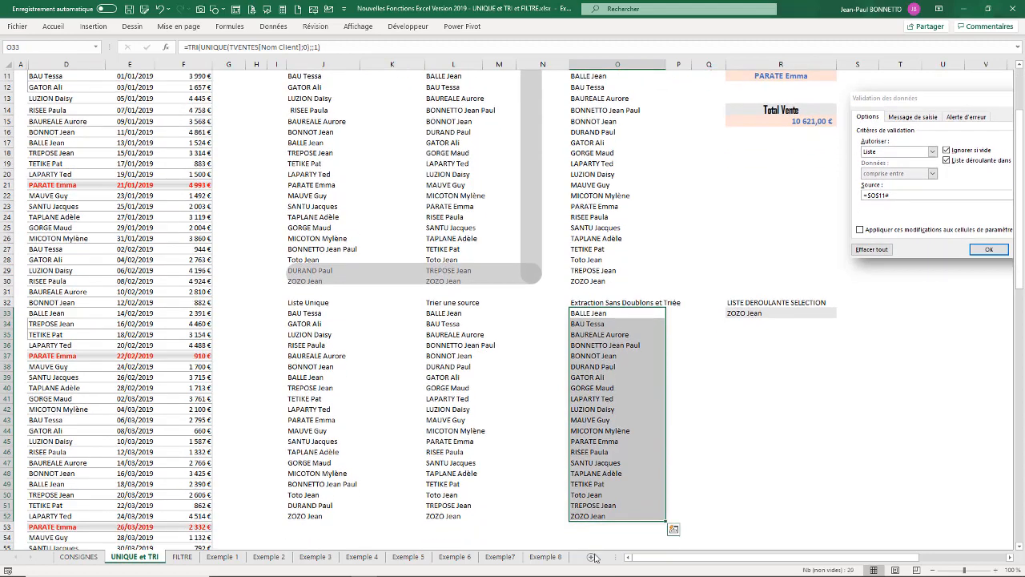
left_click(589, 314)
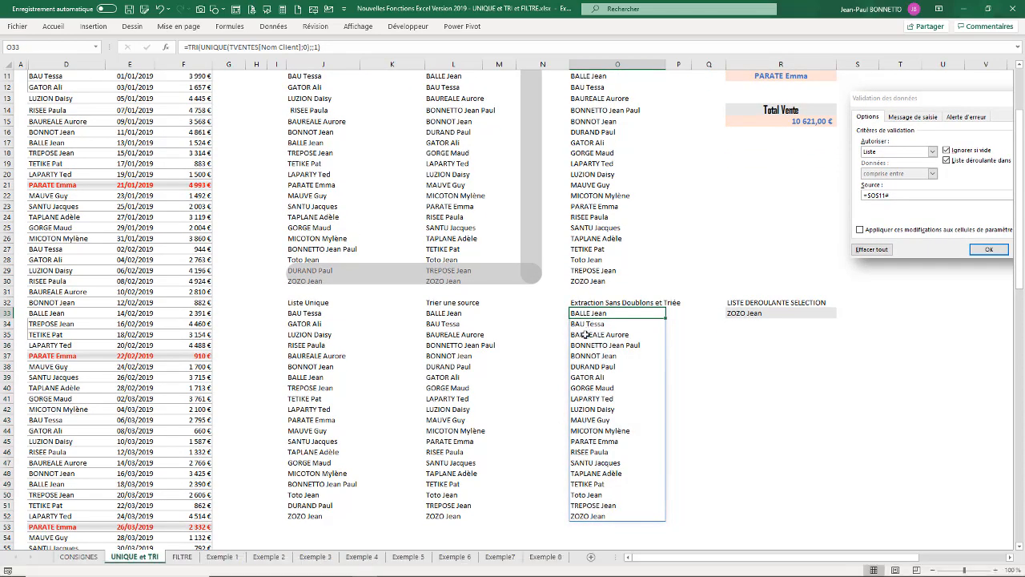
left_click_drag(1021, 200, 1023, 157)
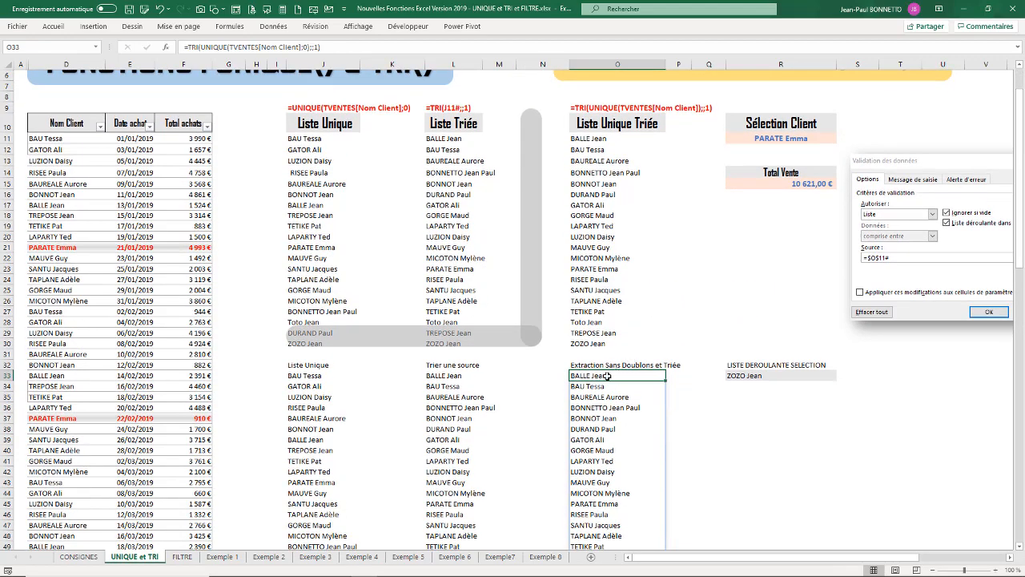
Compare the editable TRI and UNIQUE formula in O33 with the formula bar contents of spilled cells such as O34 and O40.
left_click(336, 47)
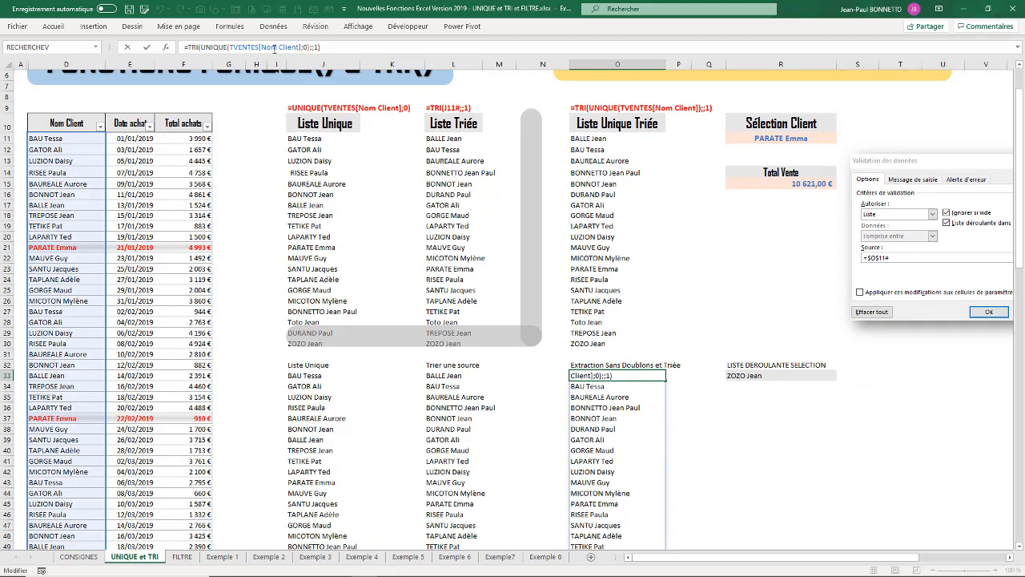
key("Return")
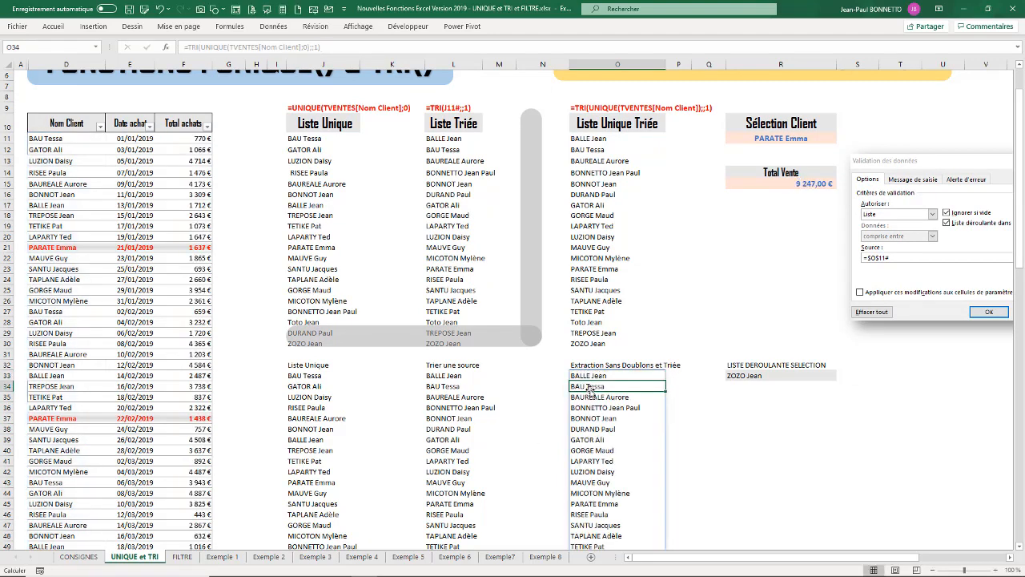
left_click(323, 48)
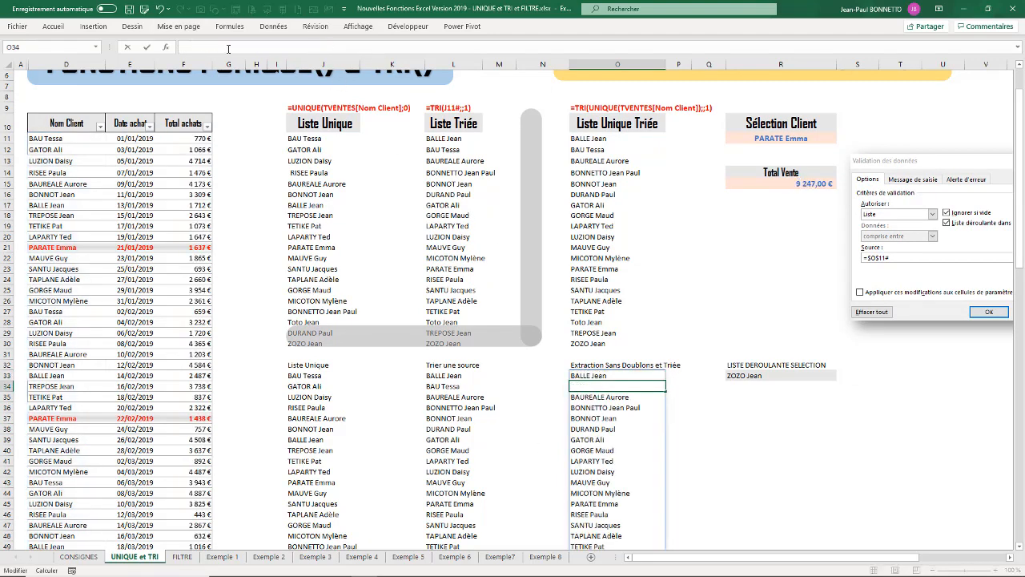
left_click(595, 398)
left_click(594, 430)
left_click(596, 449)
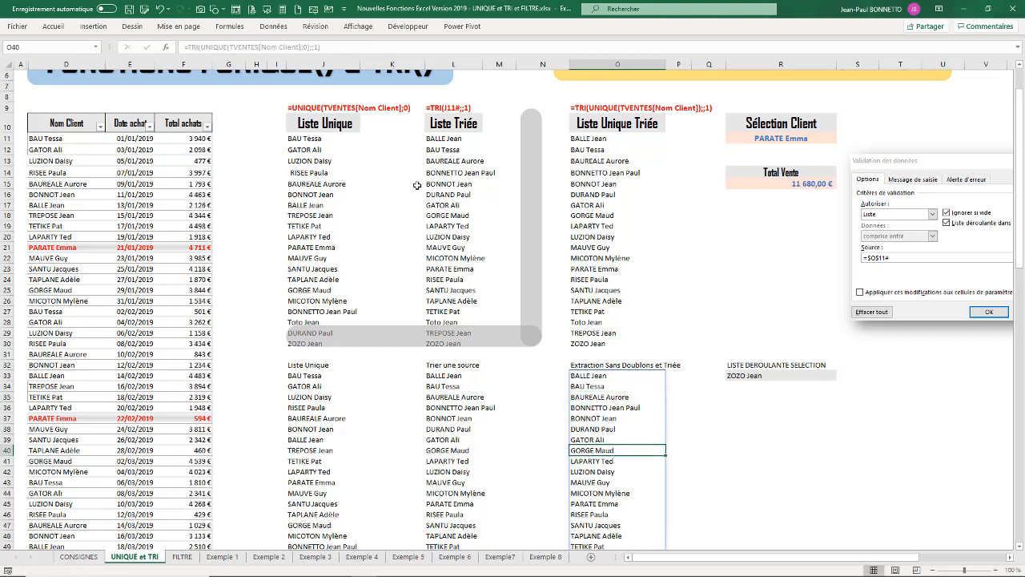
left_click(286, 48)
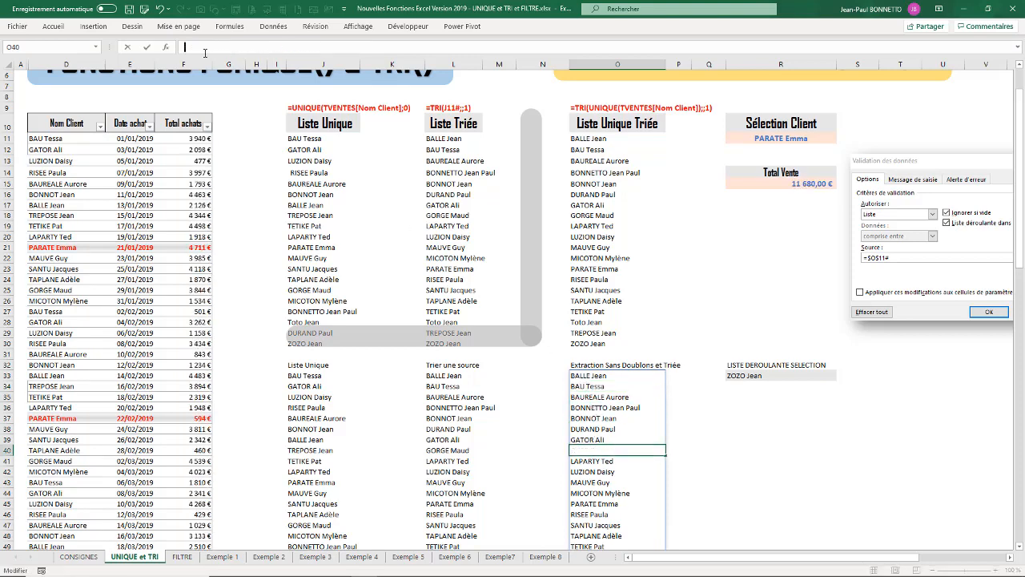
left_click(593, 375)
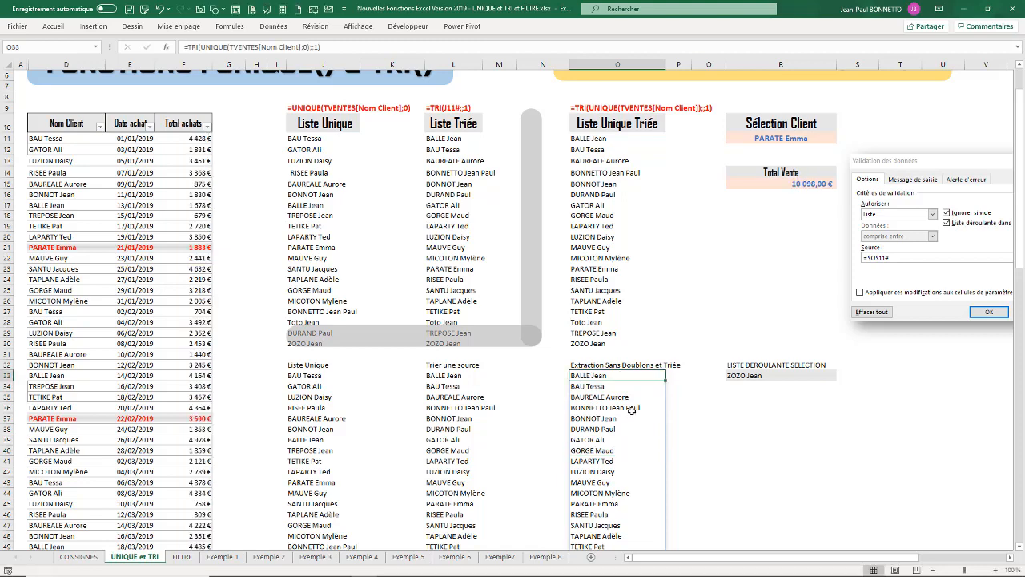
left_click(745, 376)
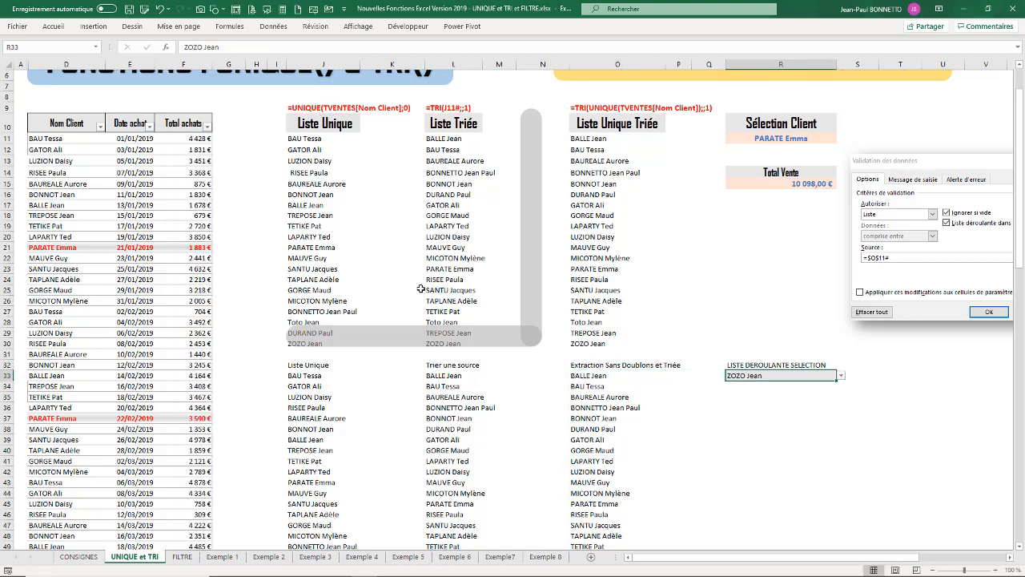
left_click(589, 374)
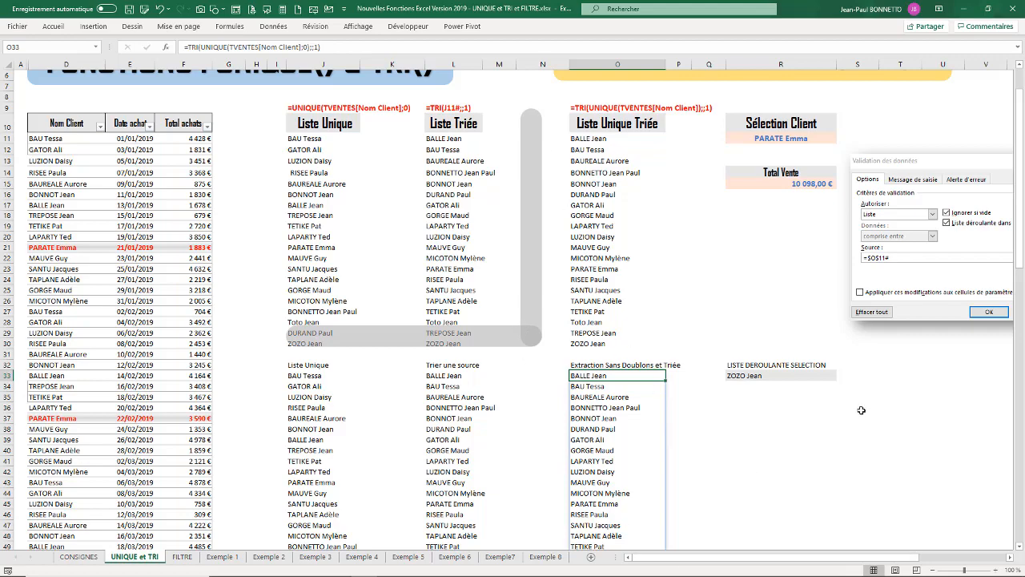
Delete the three added sales in rows 76 to 78 from the TVENTES table.
left_click_drag(1017, 226, 1018, 248)
scroll(634, 378, "down", 4)
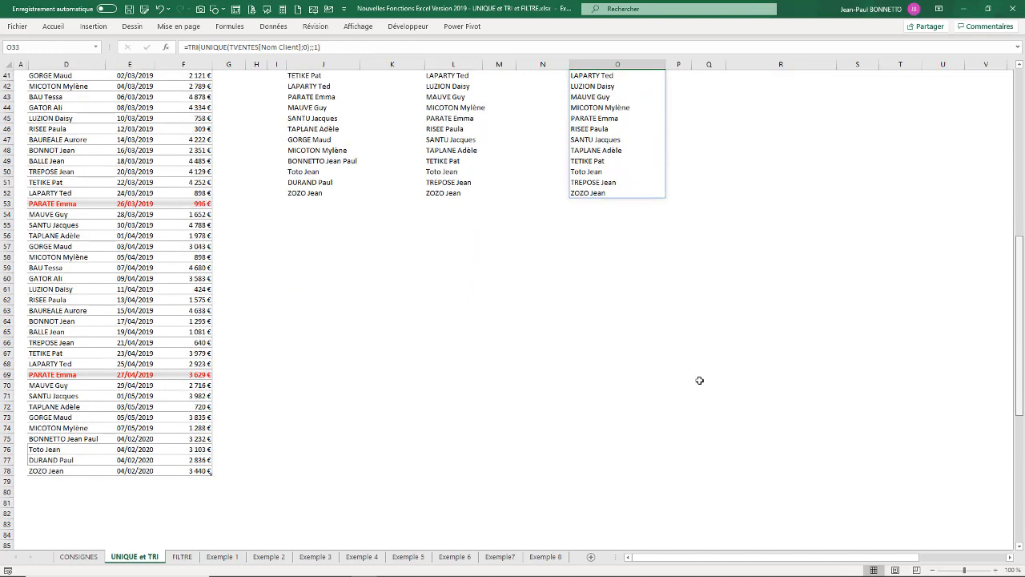
left_click_drag(48, 438, 204, 460)
right_click(80, 443)
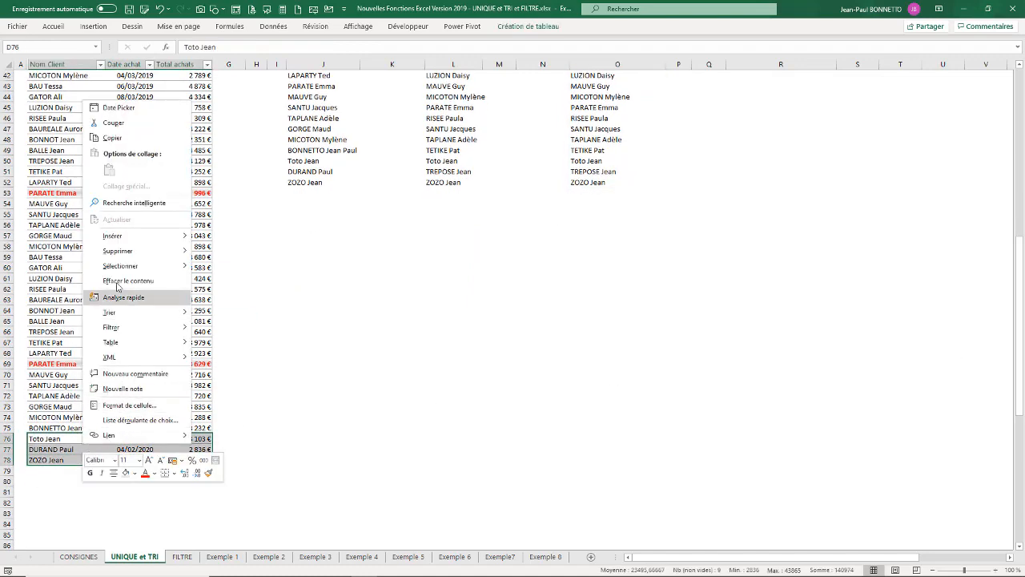
mouse_move(113, 253)
left_click(240, 270)
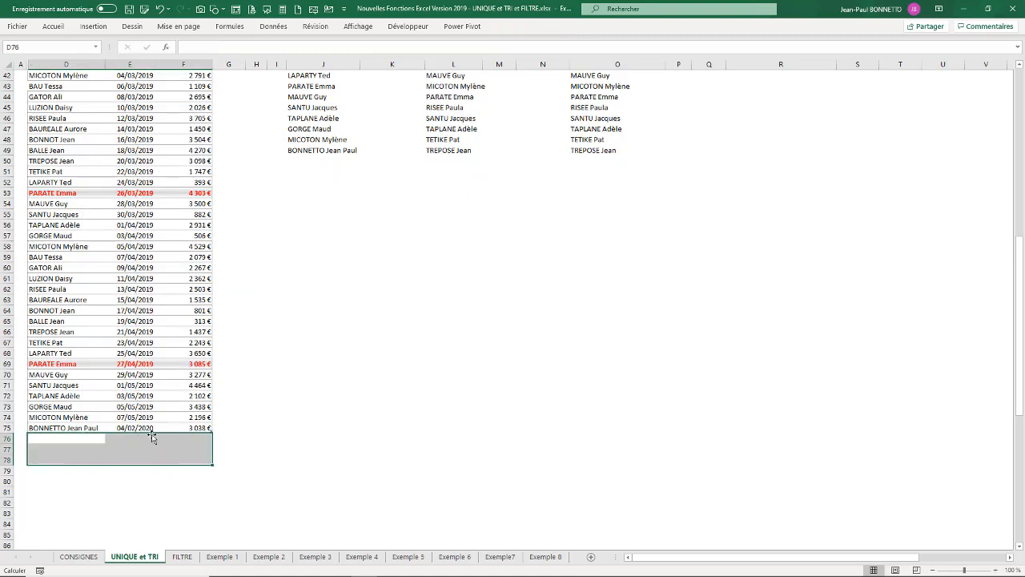
Choose the last remaining client from the updated drop-down list in R33.
left_click_drag(1023, 327, 1024, 250)
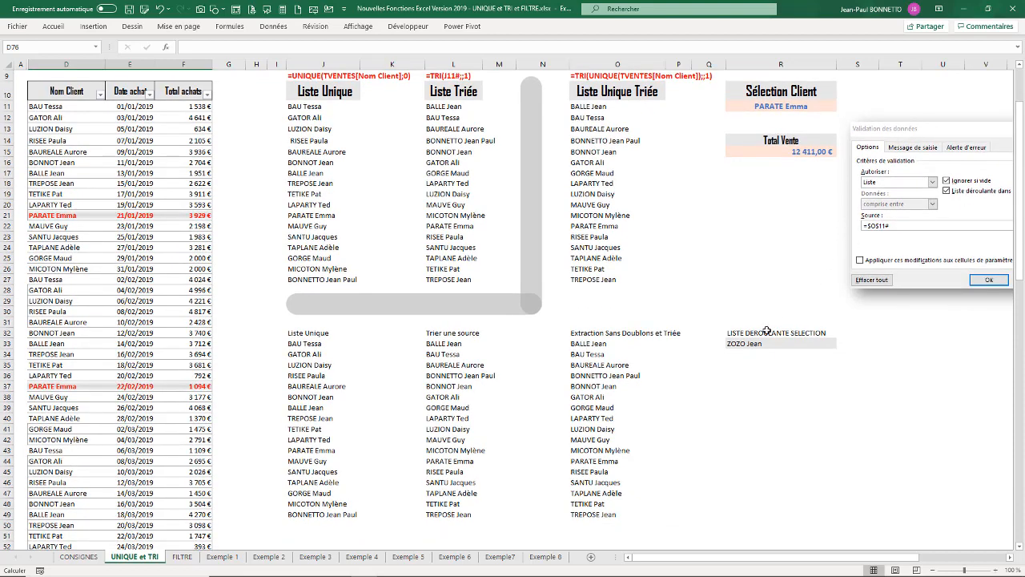
left_click(758, 345)
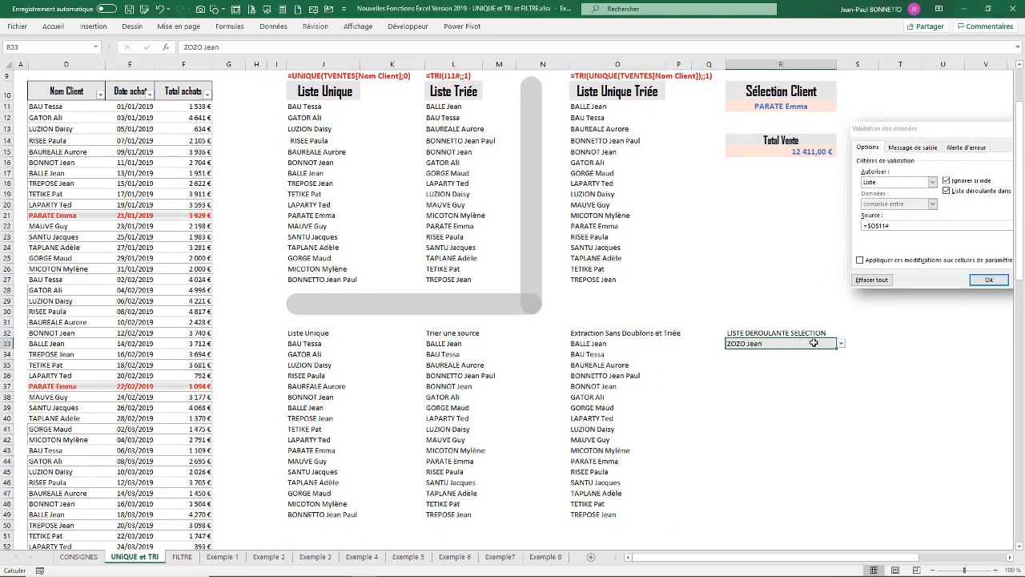
left_click(840, 344)
scroll(818, 369, "down", 3)
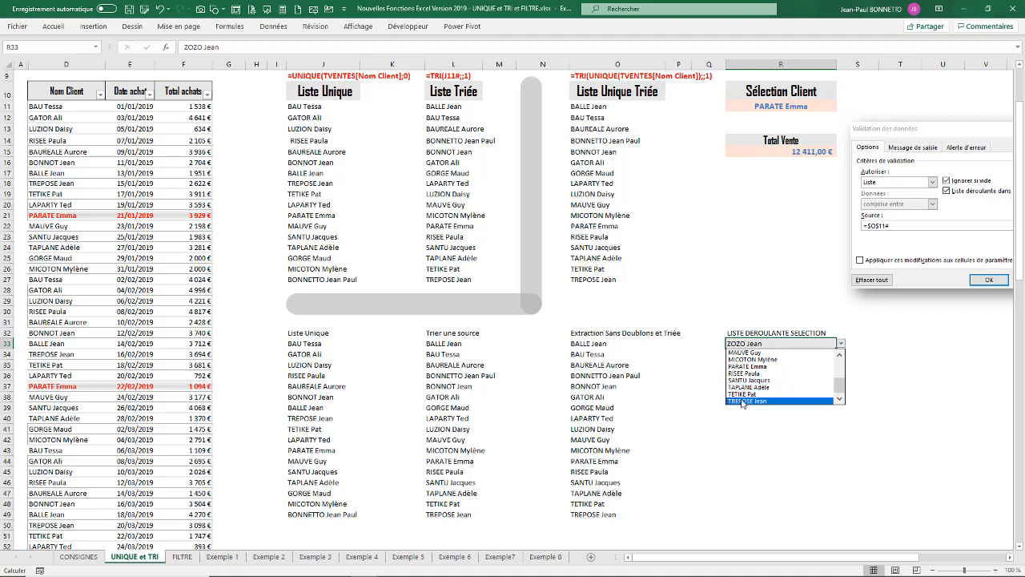
left_click(741, 401)
Switch the selection in R33 to the client listed in O39.
left_click(840, 344)
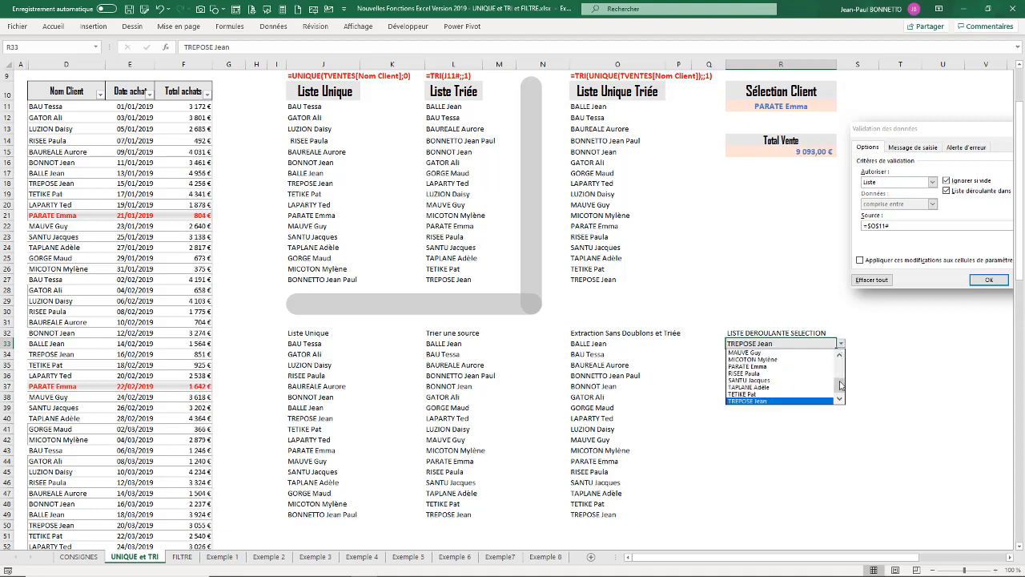
scroll(745, 373, "up", 2)
left_click(732, 367)
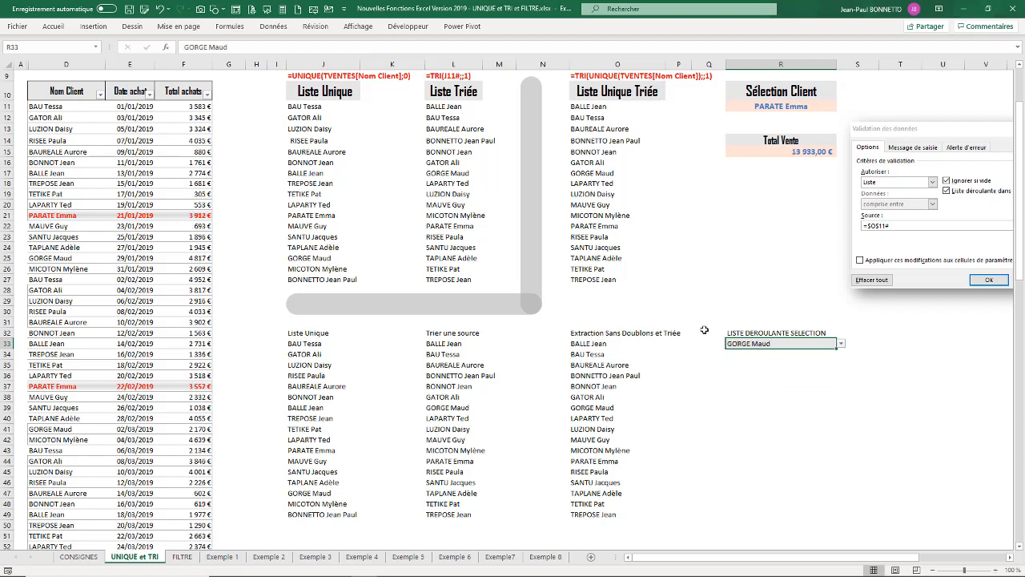
left_click(784, 386)
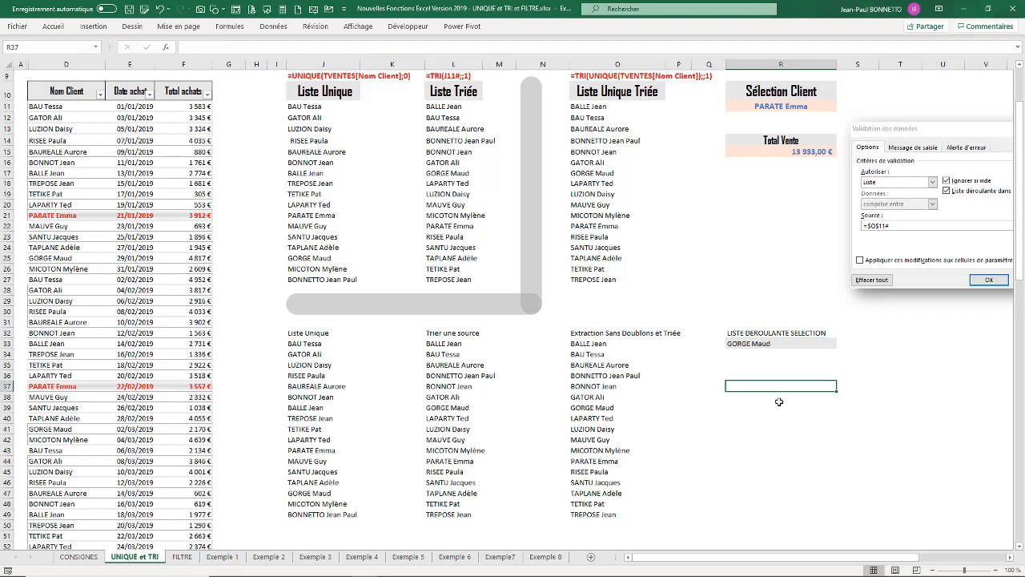
left_click(767, 343)
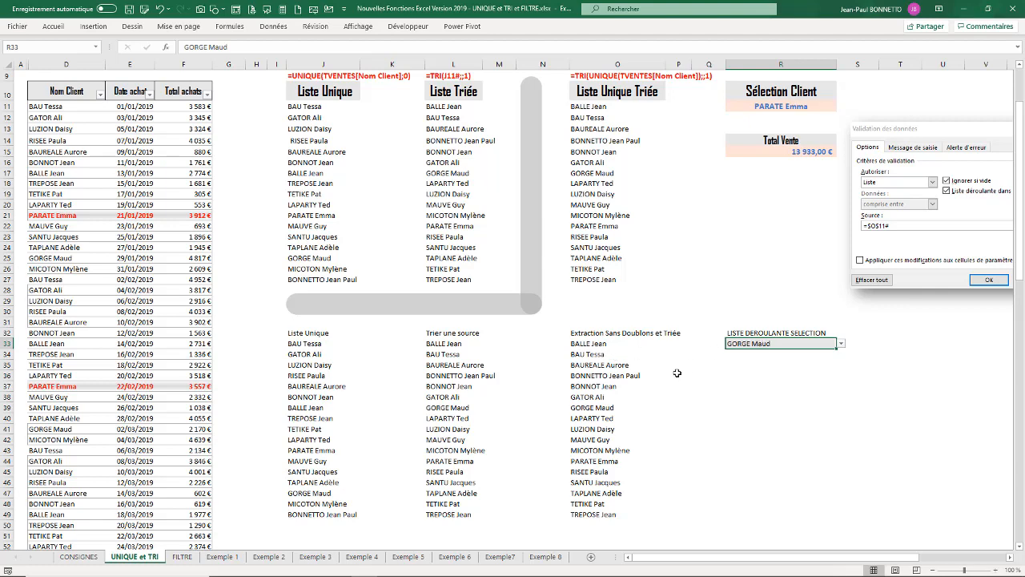
scroll(497, 214, "up", 3)
left_click(302, 104)
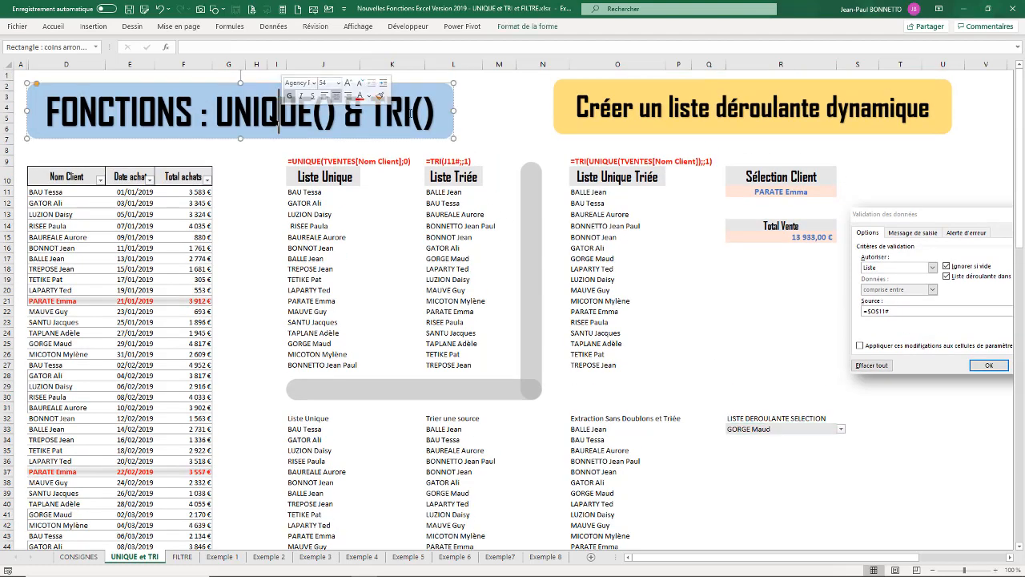
left_click(403, 112)
left_click(780, 458)
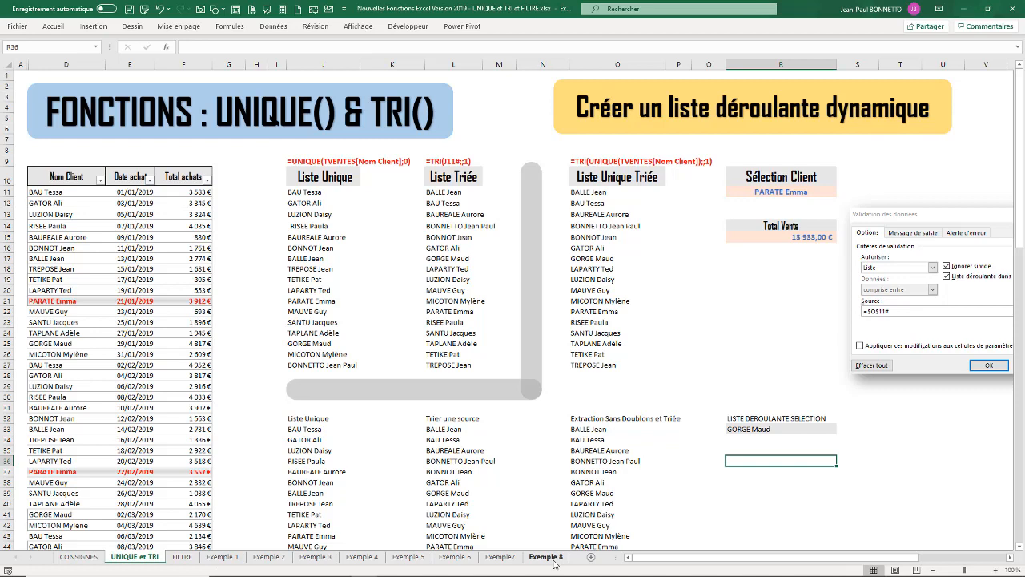
mouse_move(604, 572)
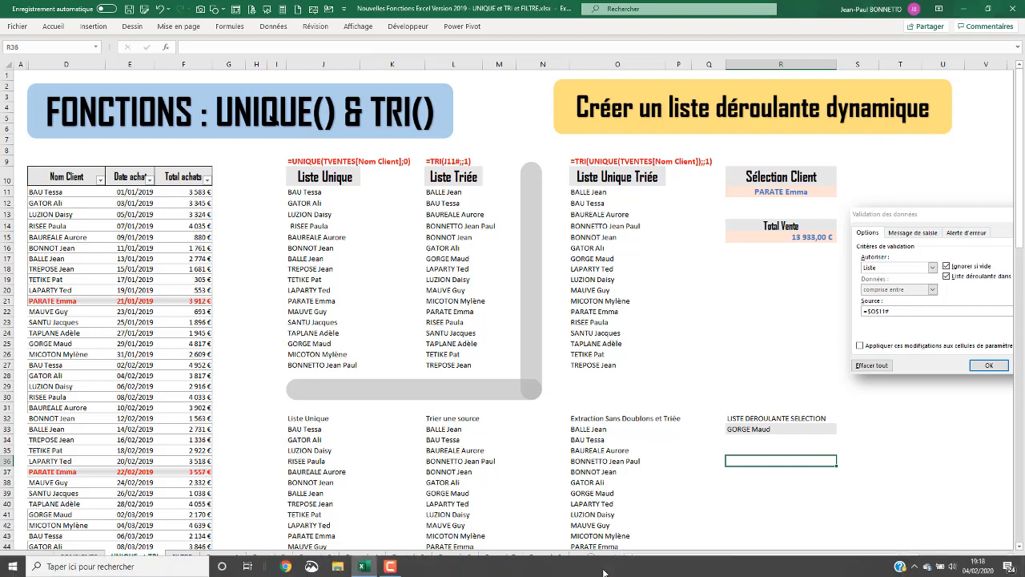
left_click(753, 288)
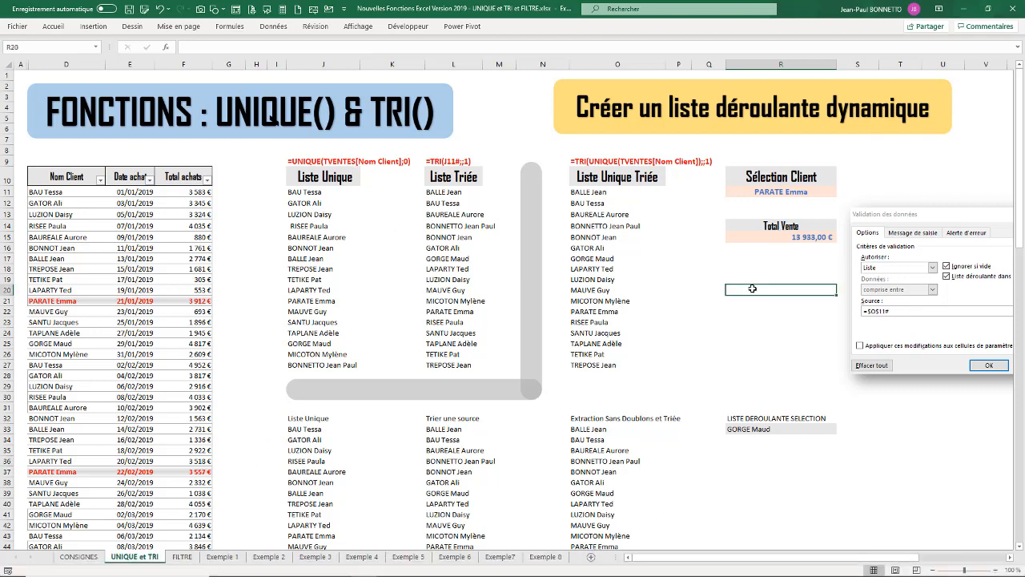